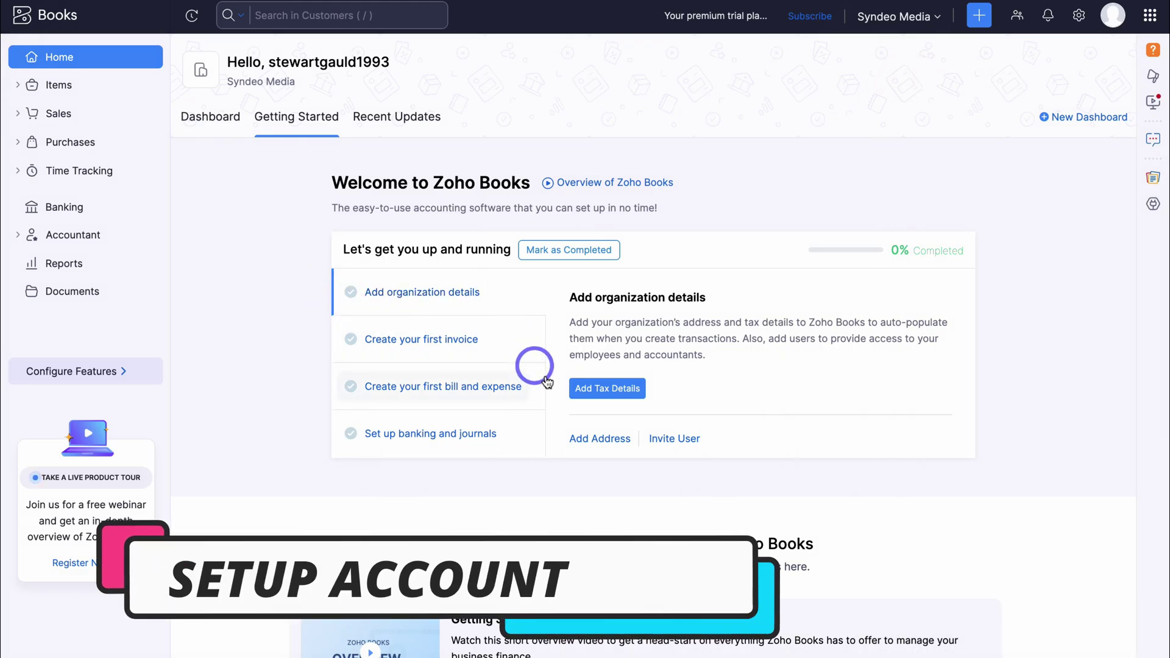
left_click(606, 389)
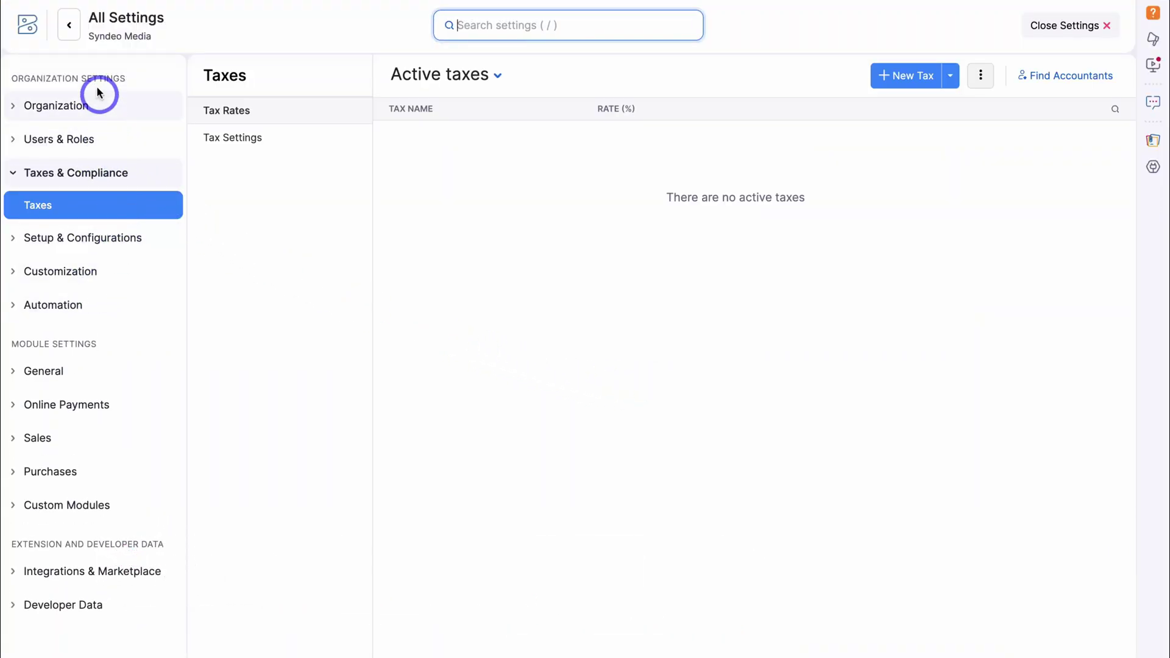
left_click(69, 25)
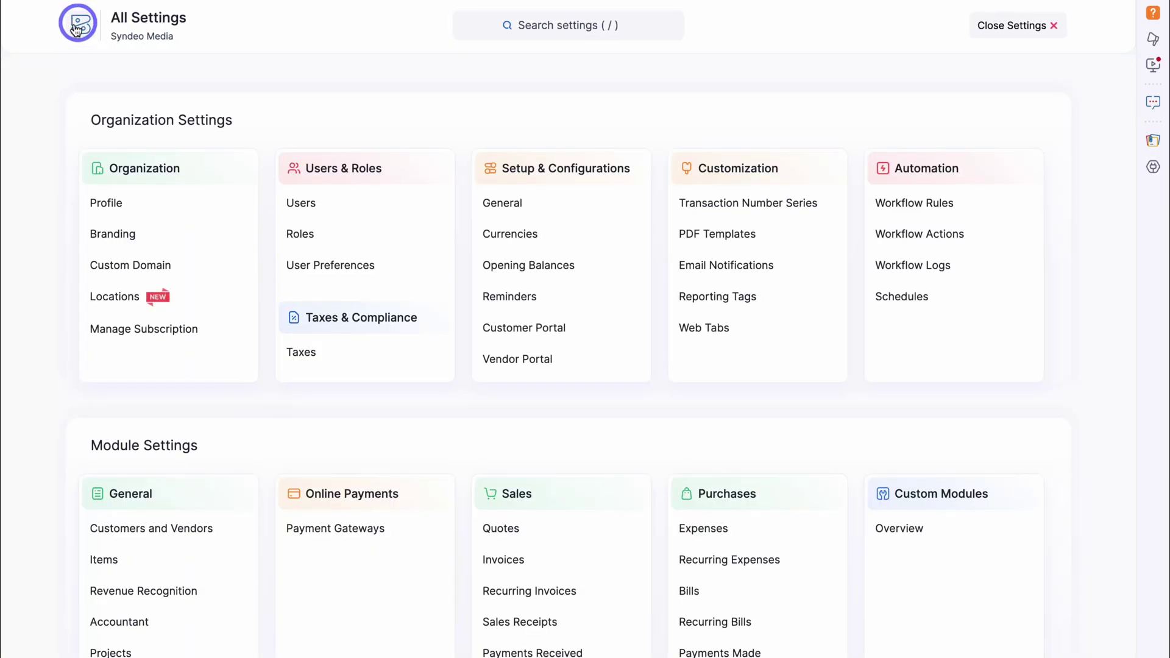
left_click(84, 29)
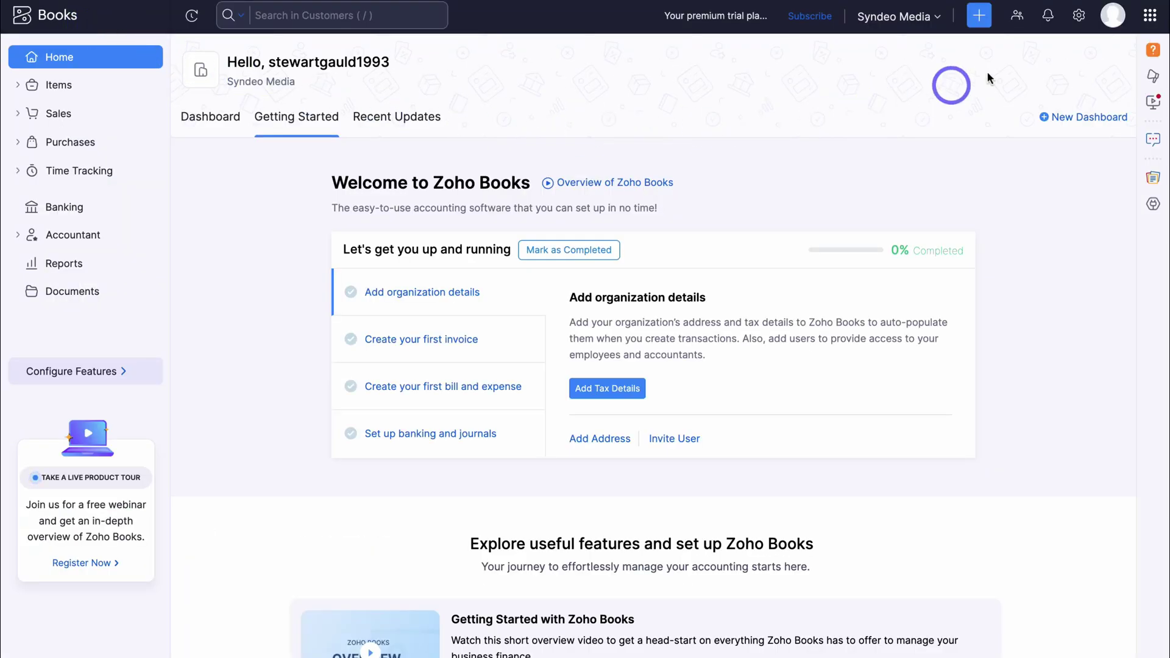
- Create a tax rate named GST at 15% in the organization's tax settings and save it
left_click(1078, 17)
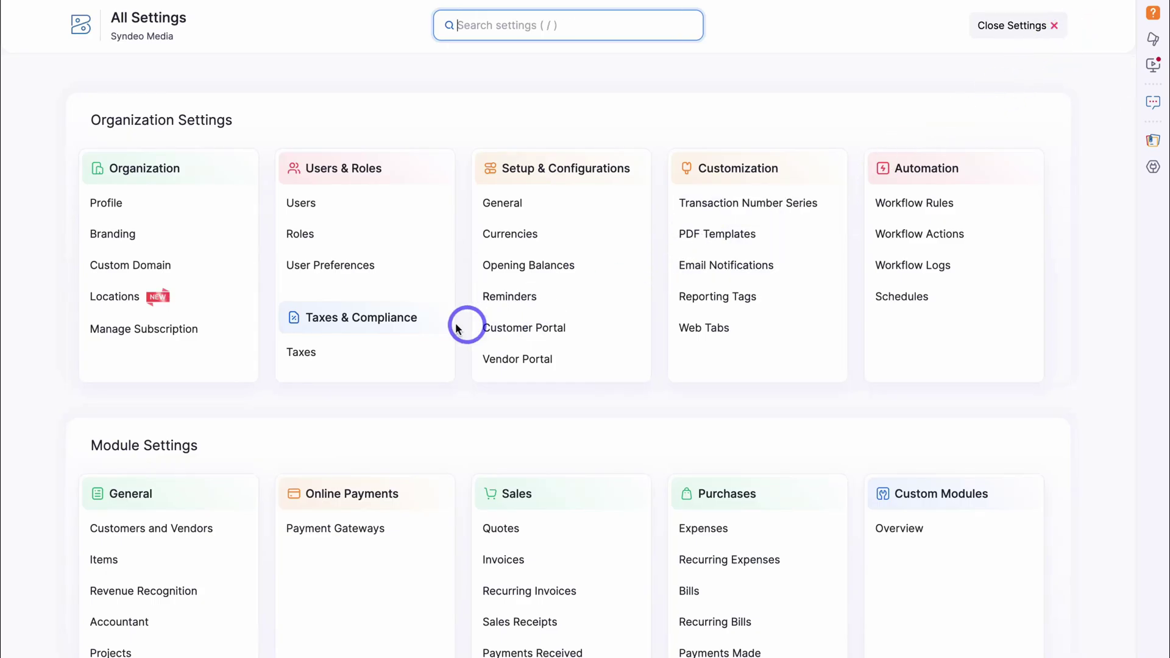
left_click(373, 357)
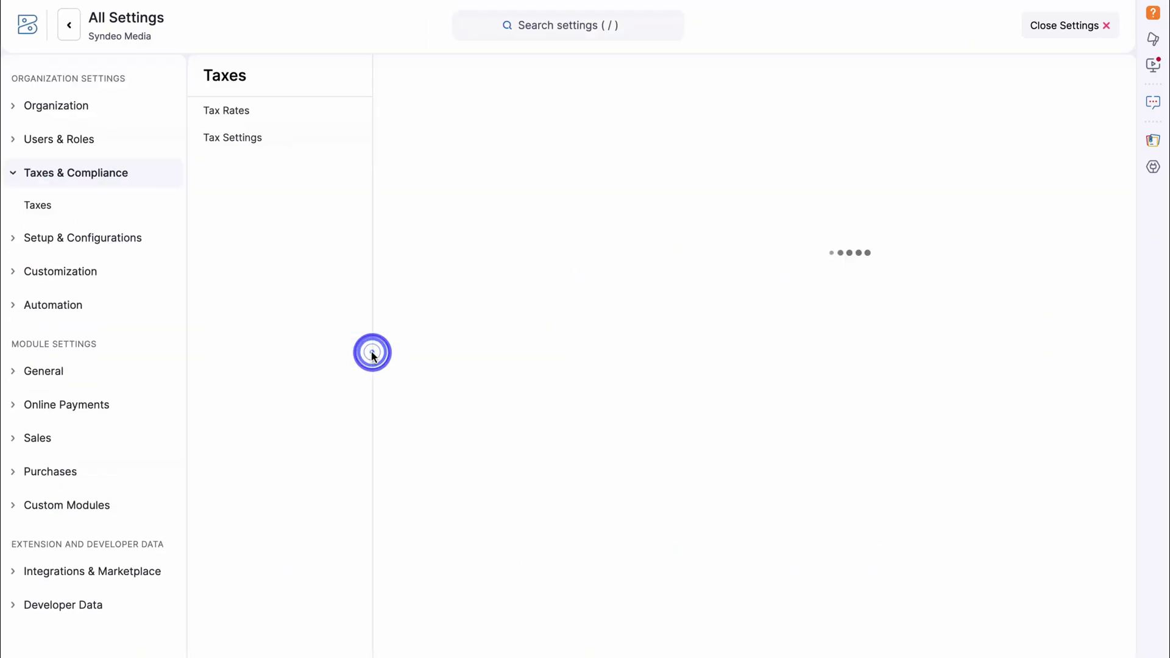
left_click(902, 76)
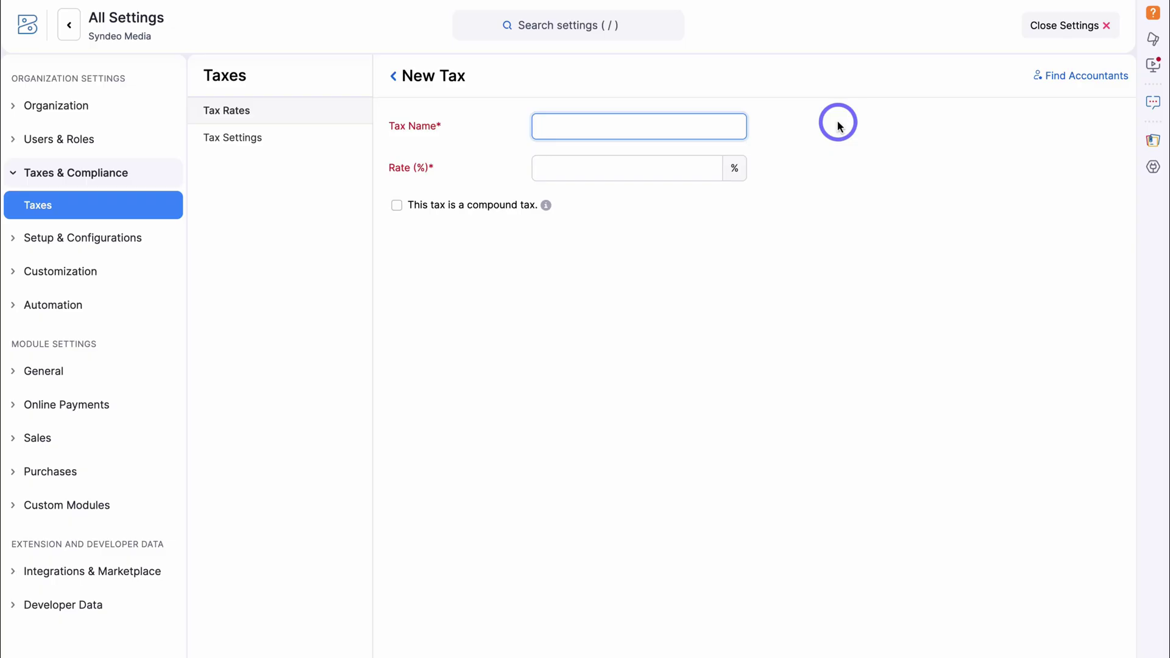
type("GST")
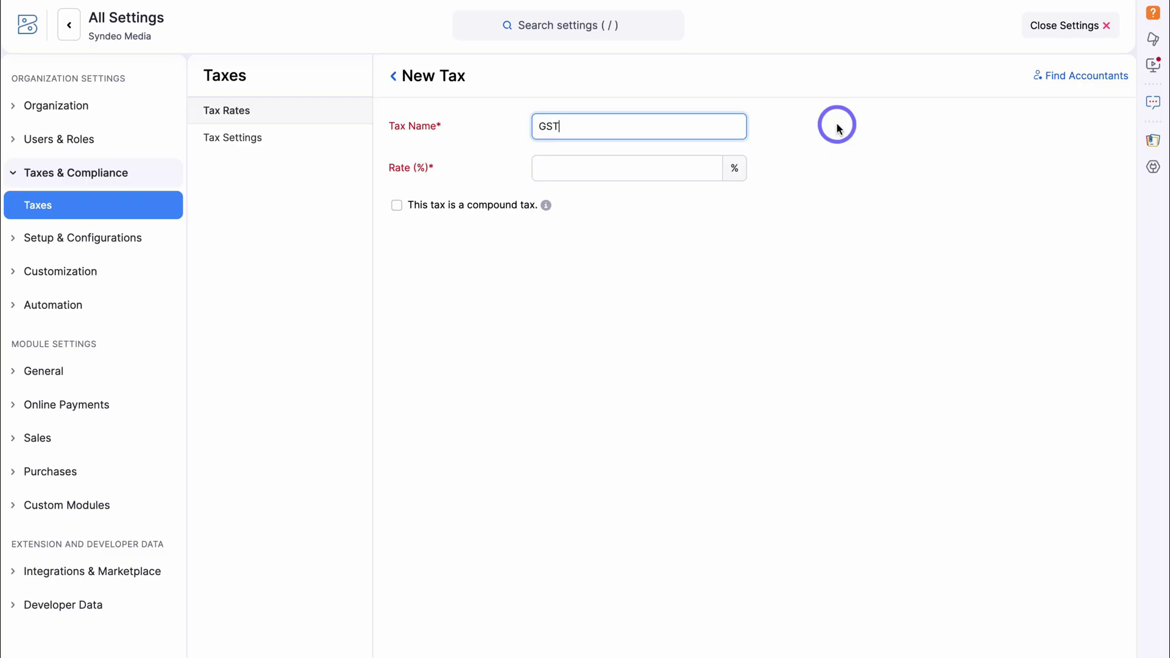
left_click(700, 164)
type("15")
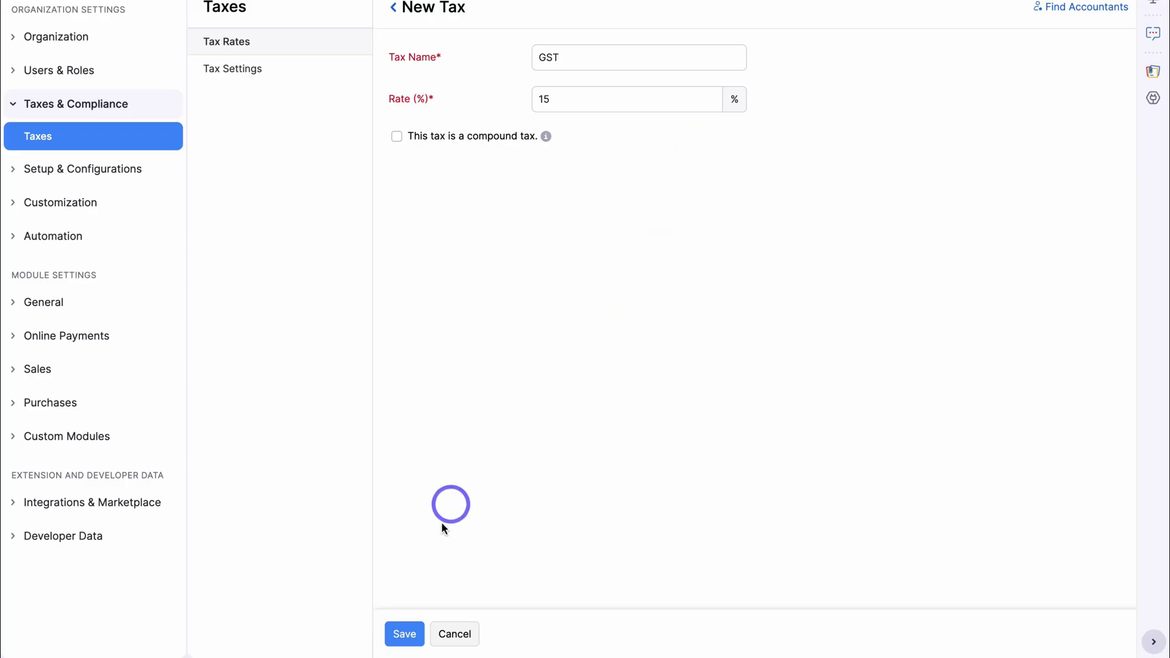
left_click(404, 634)
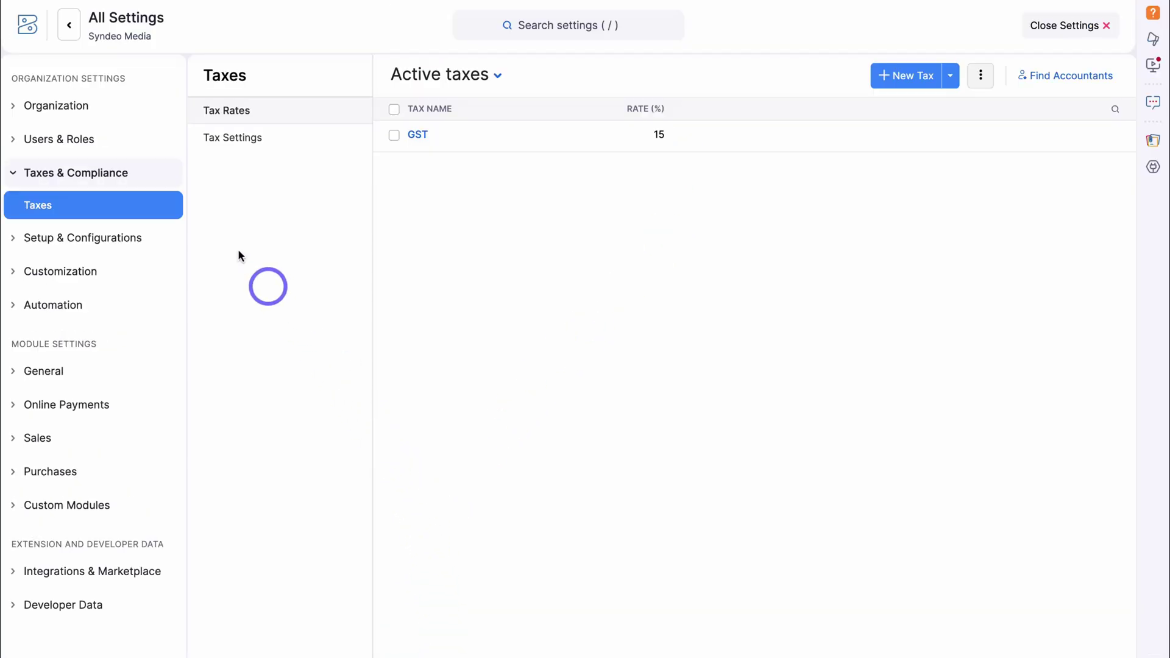
- Upload the Syndeo Media logo image to the organization profile
left_click(85, 109)
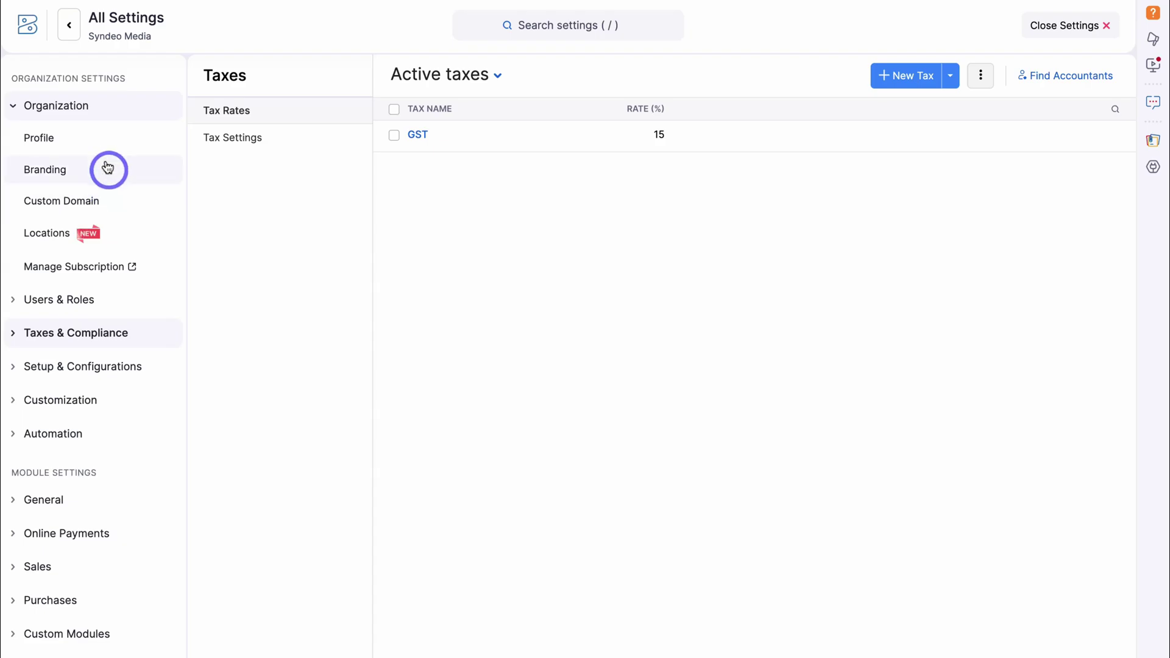
left_click(96, 142)
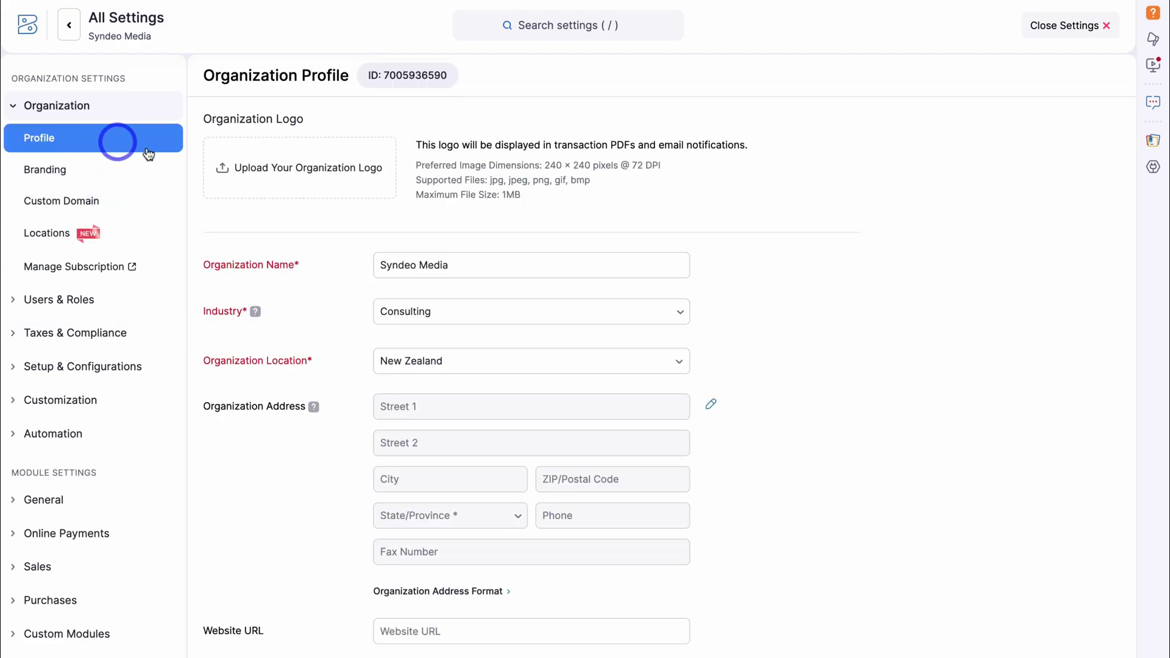
left_click(299, 174)
left_click(463, 316)
left_click(844, 513)
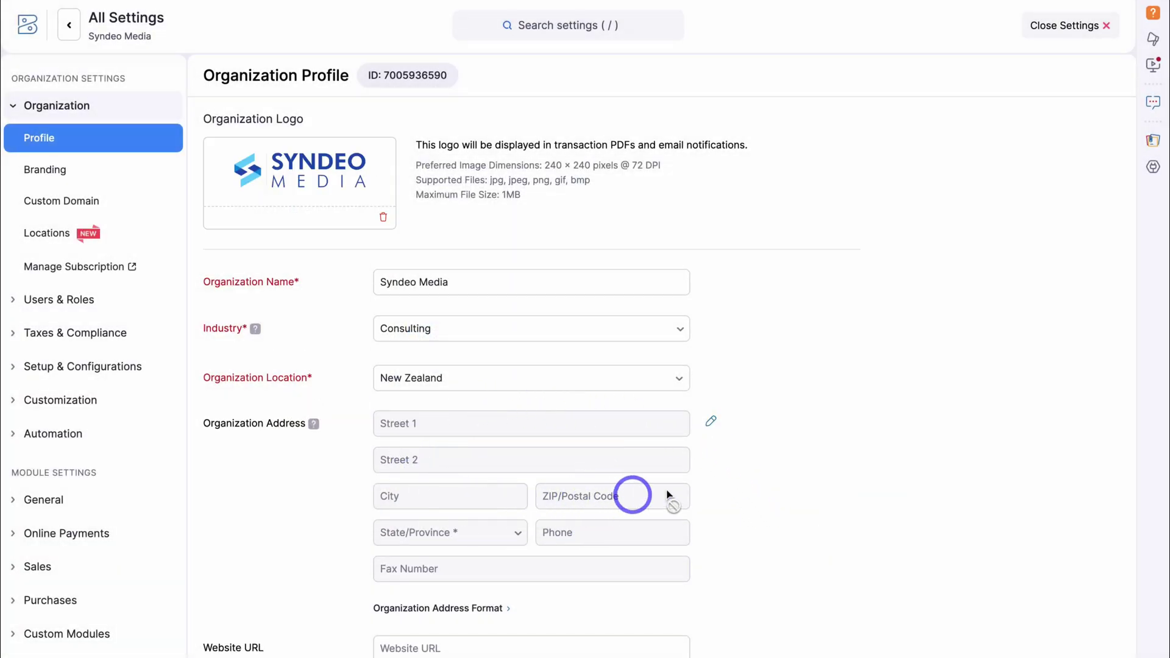
- Enter the organization's postal address and phone number, applying the address to new transactions only
left_click(710, 420)
left_click(843, 393)
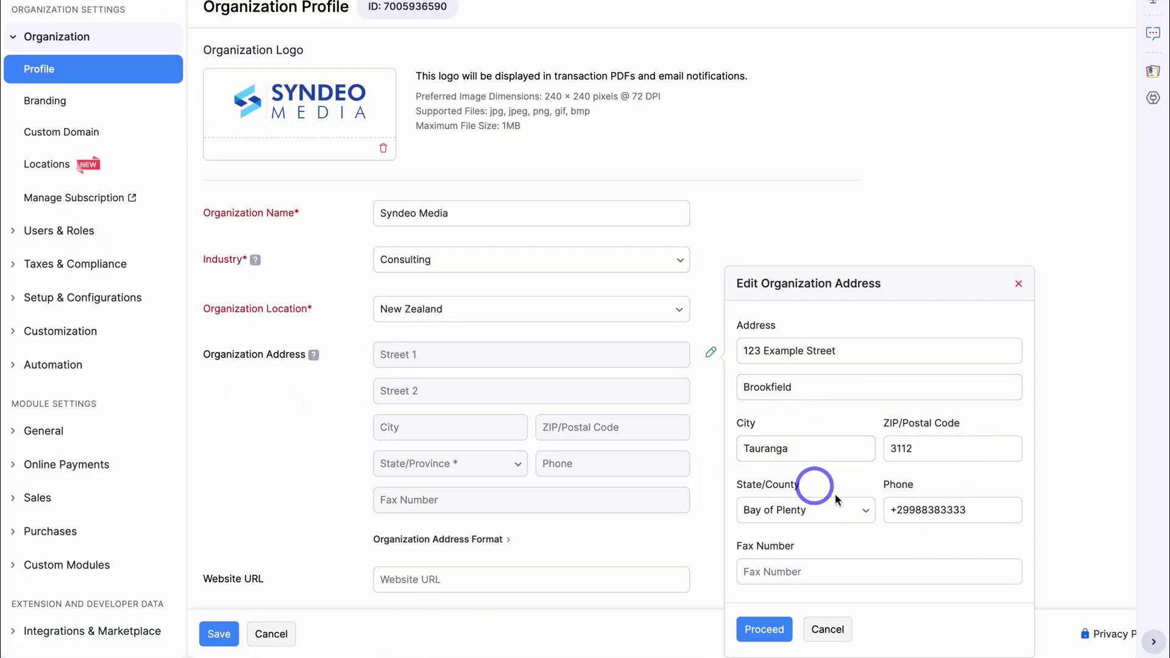
left_click(769, 628)
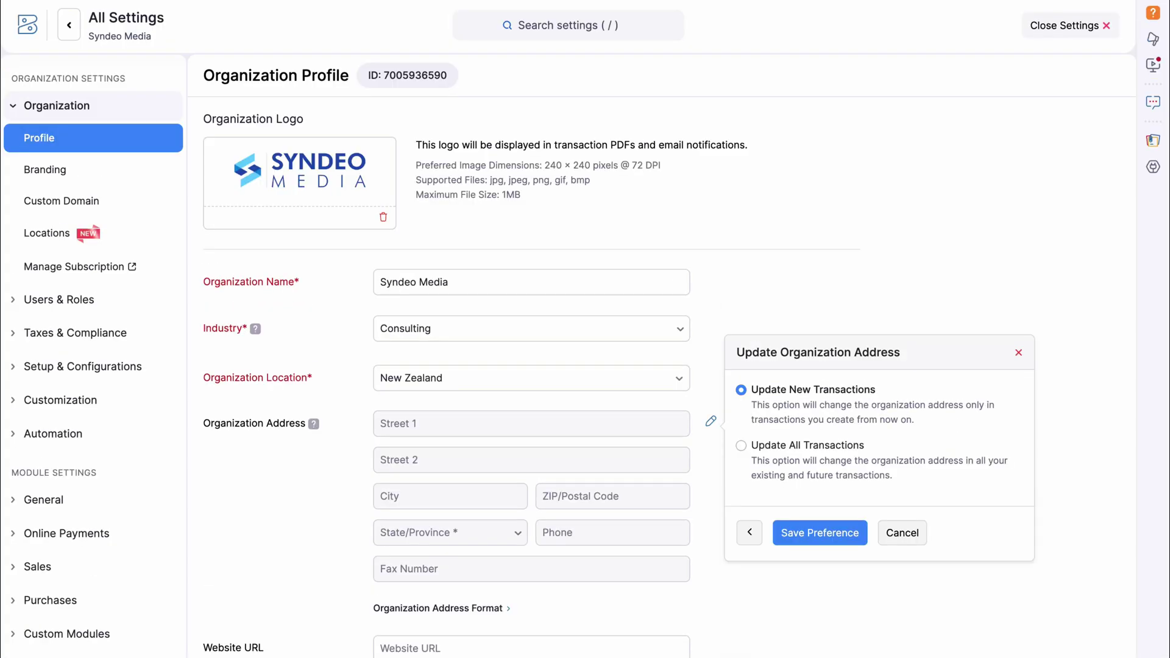
left_click(789, 536)
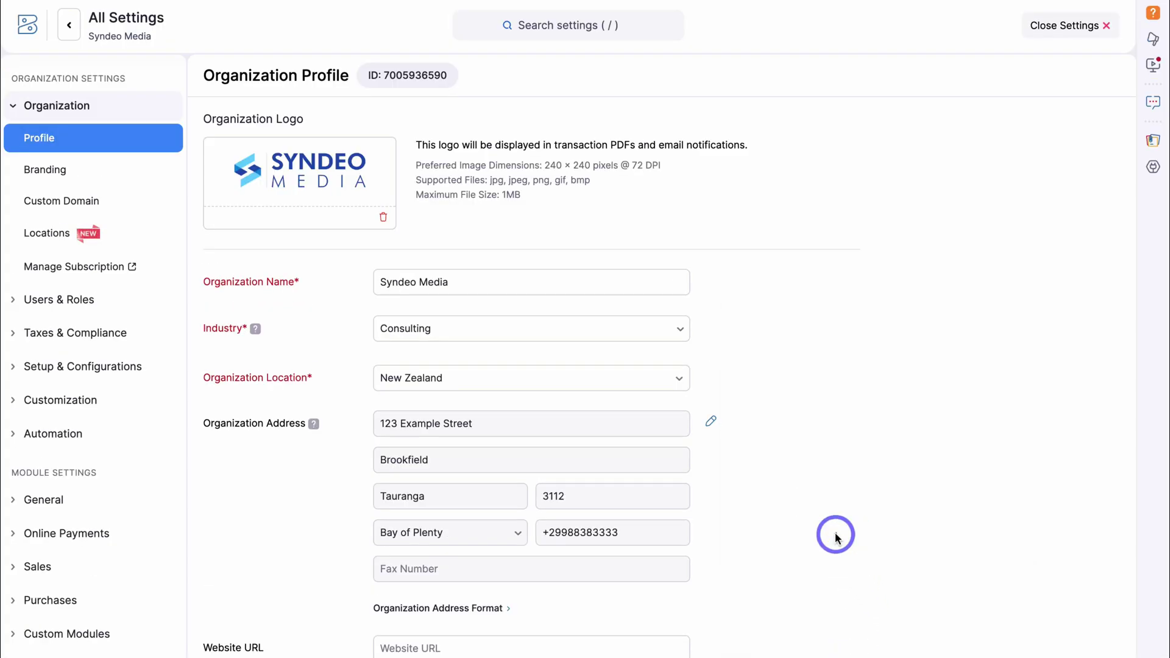
left_click(497, 638)
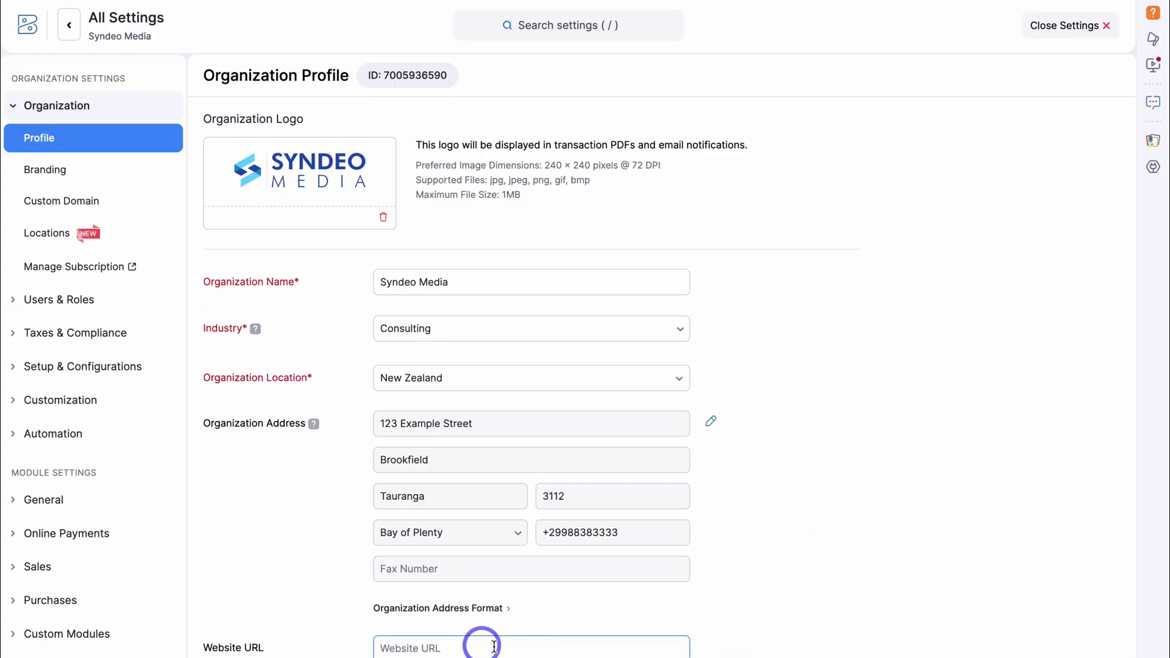
type("www.syndeo.co.nz")
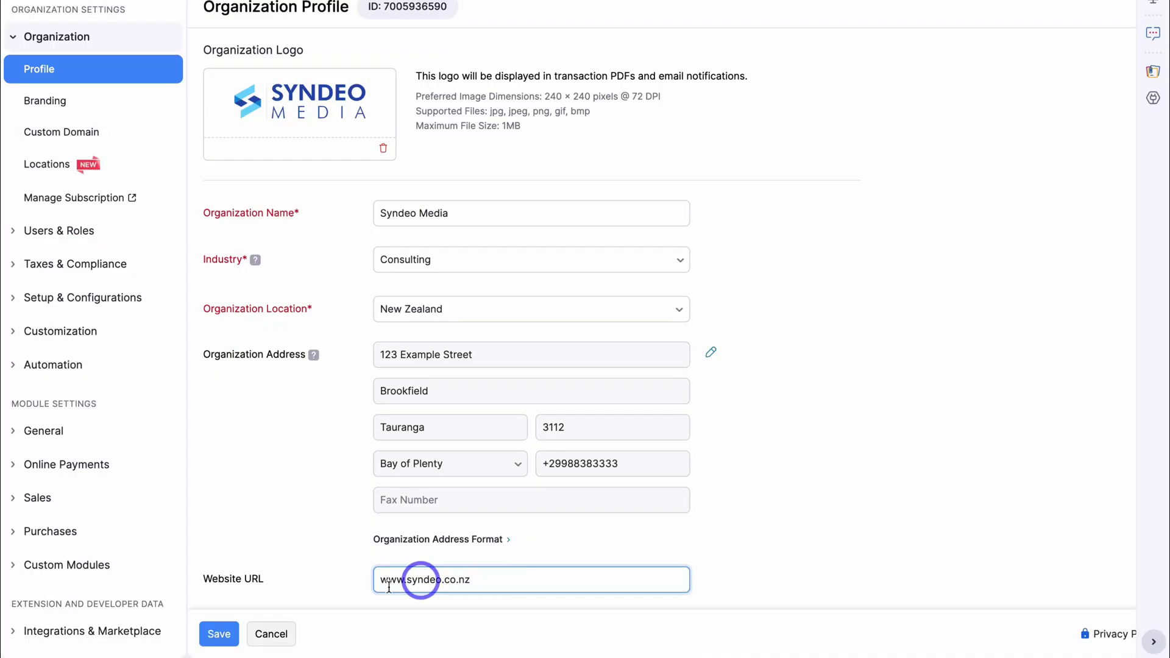
left_click(219, 634)
- Review the organization's branding settings and its list of users
left_click(94, 93)
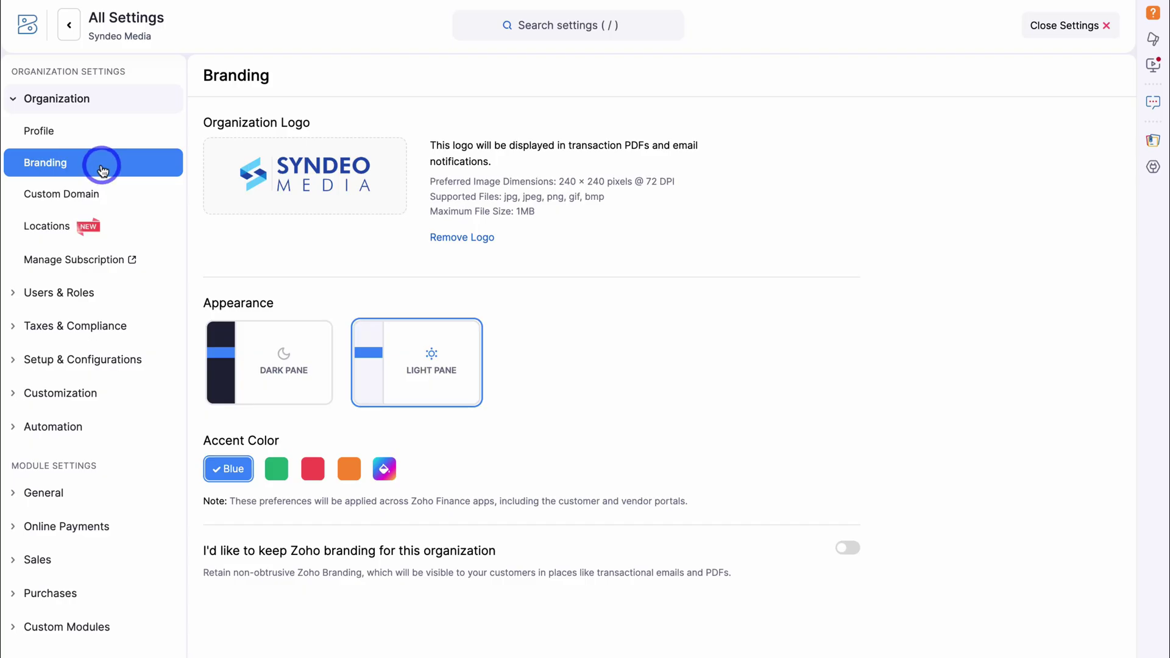
left_click(79, 293)
left_click(118, 181)
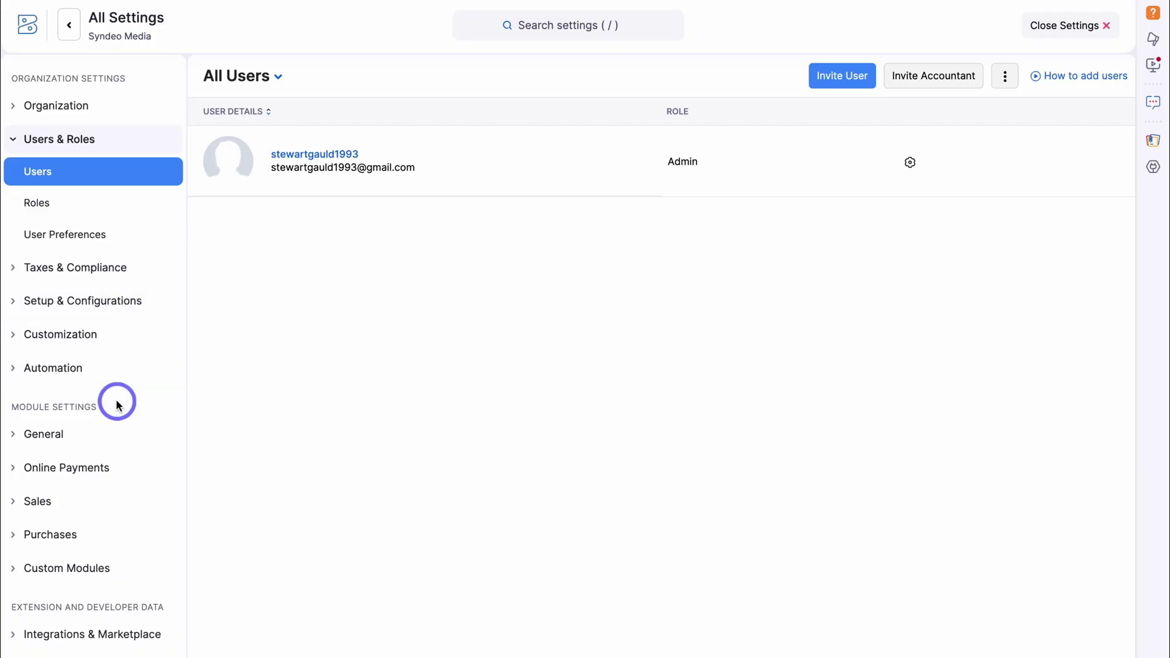
- Connect PayPal as an online payment gateway and return to the list of gateways
left_click(122, 468)
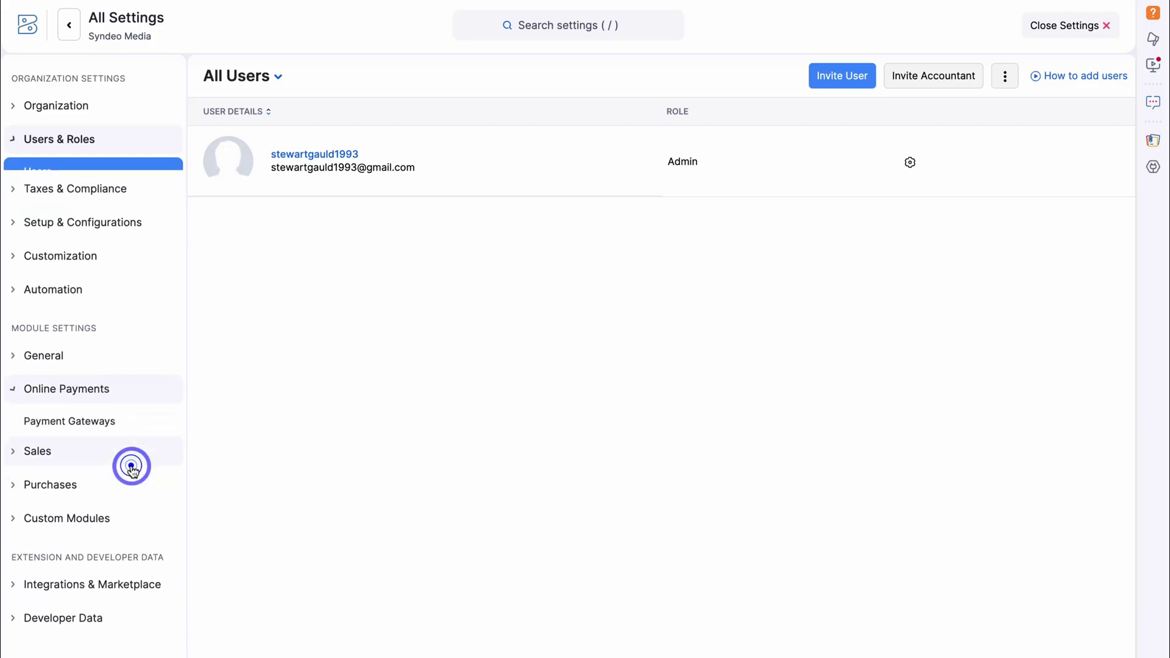
left_click(140, 406)
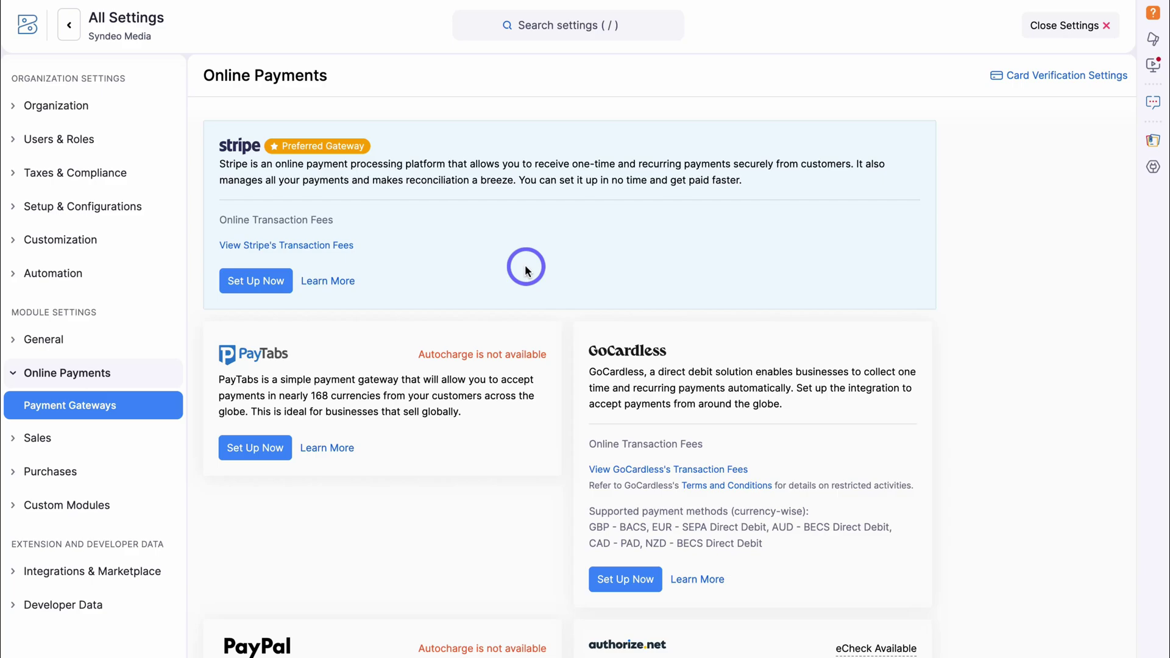
scroll(526, 268, "down", 5)
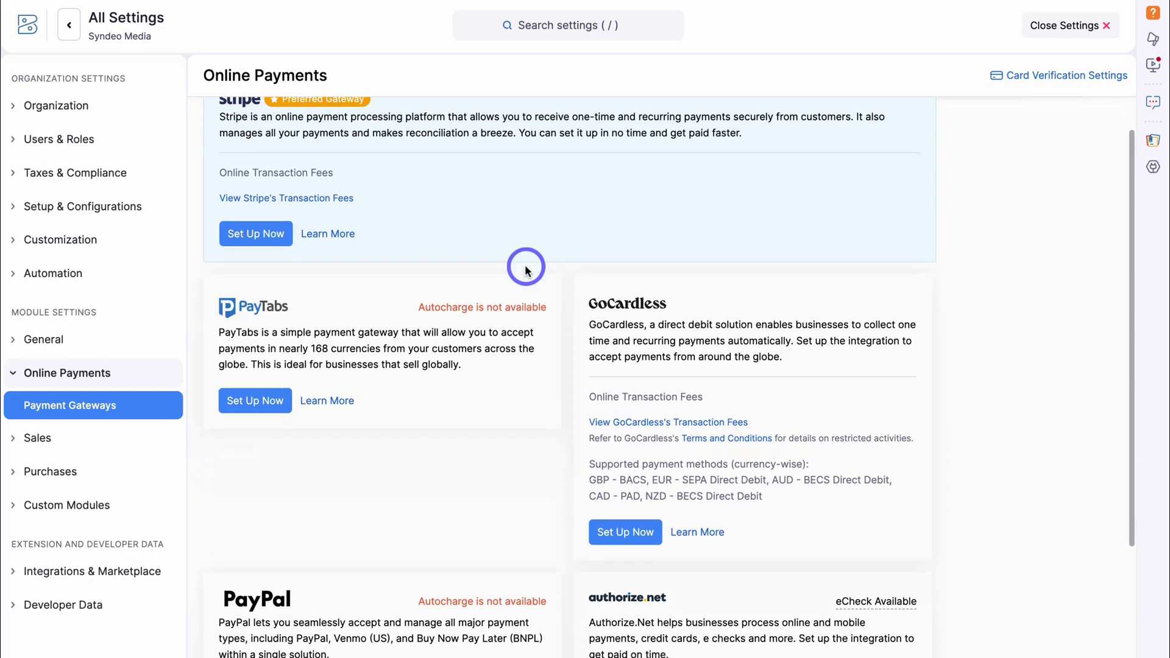
scroll(526, 268, "down", 1)
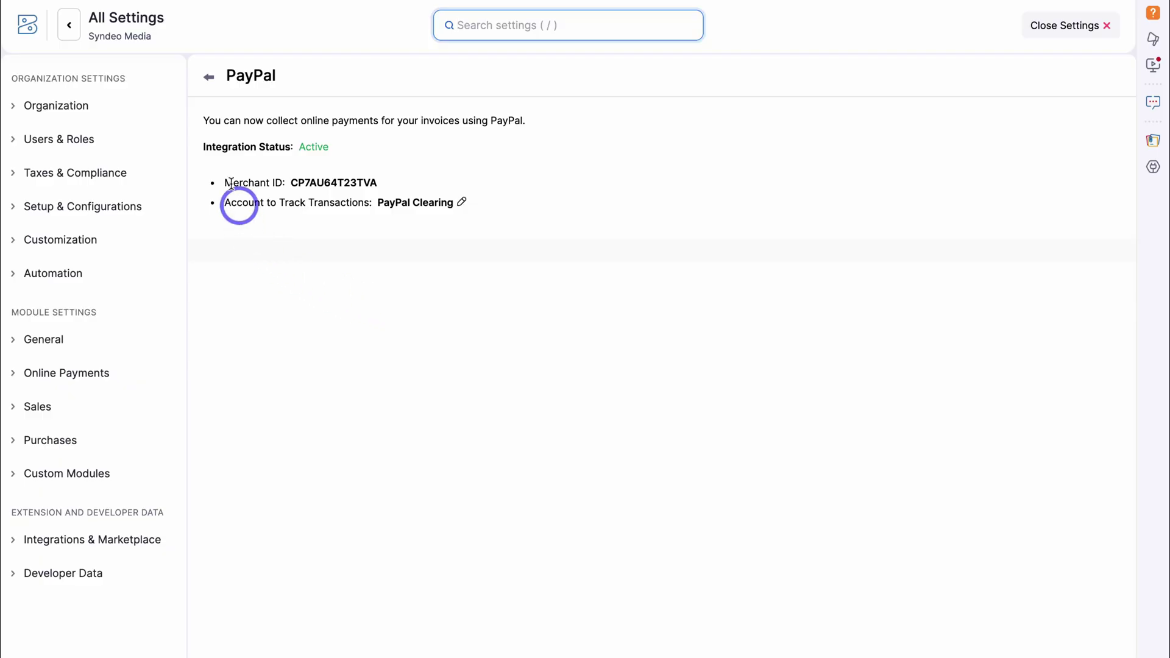
left_click(208, 77)
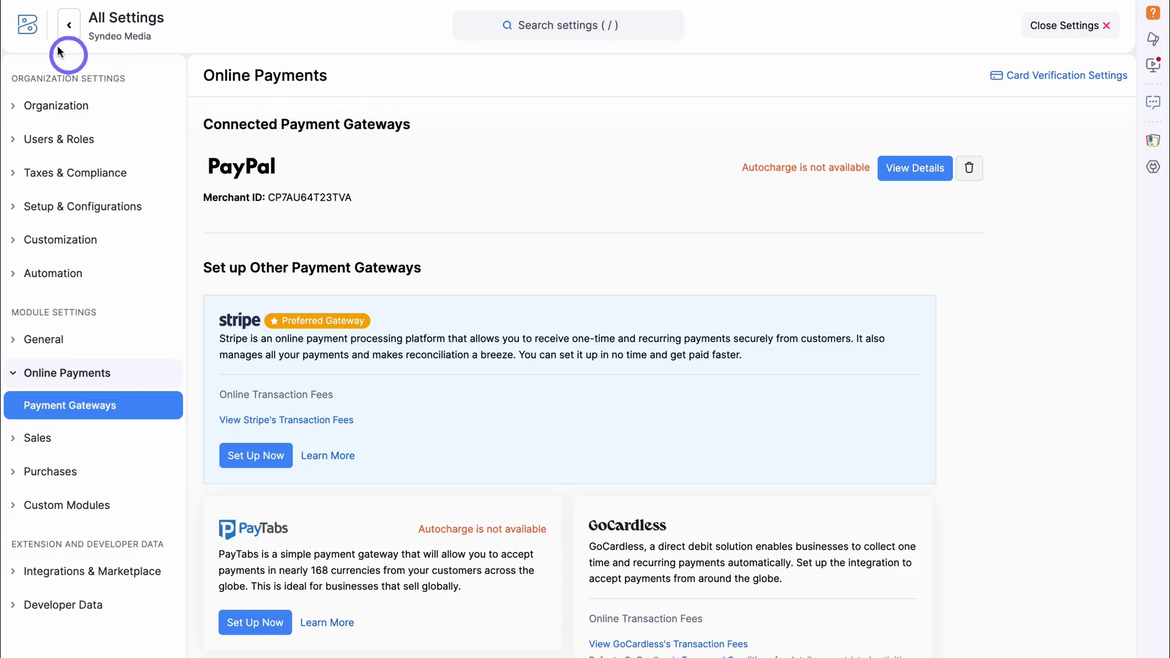
- Return to the home dashboard and examine its receivables, payables, cash flow, income and expense, project and bank panels
left_click(30, 30)
left_click(96, 63)
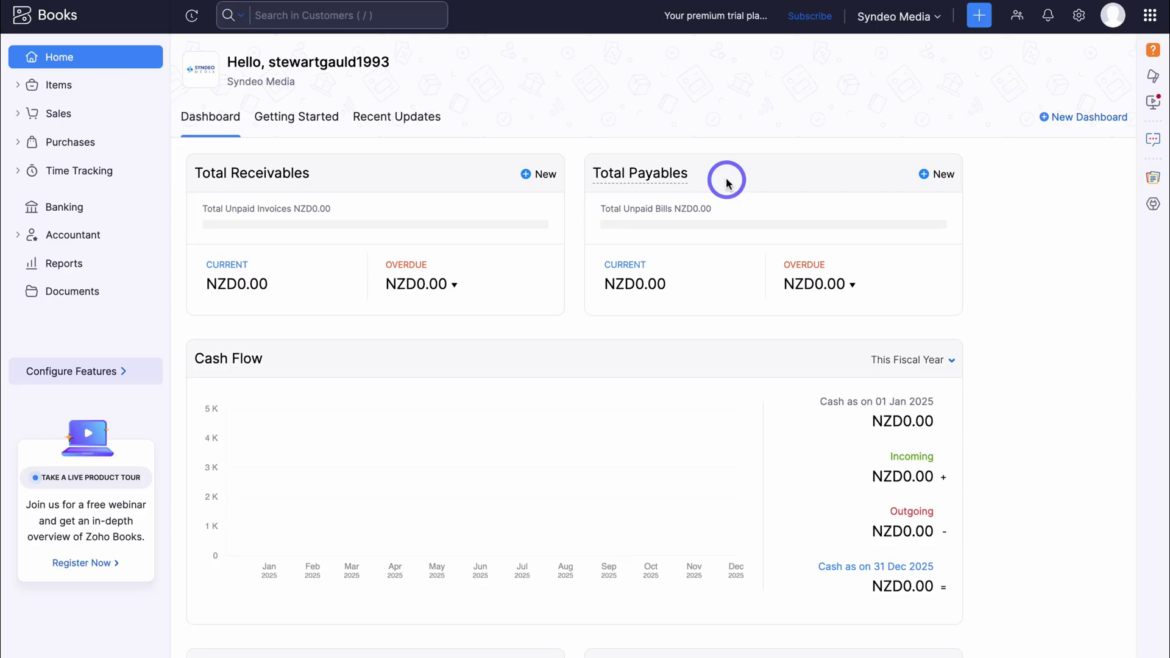
scroll(726, 183, "down", 4)
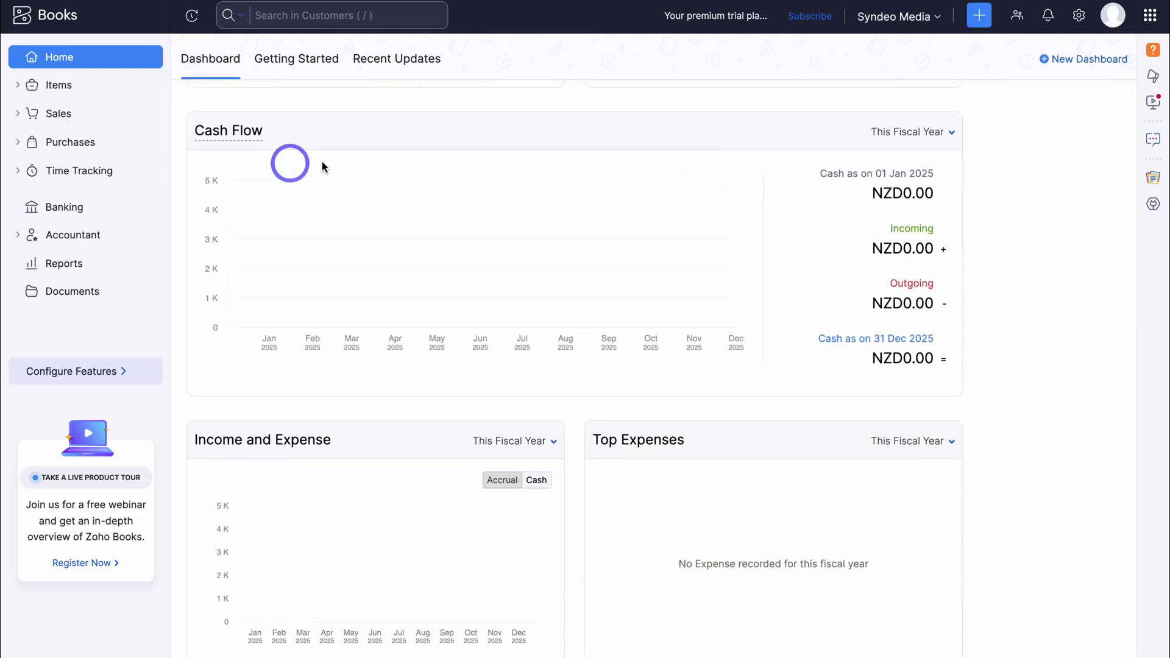
scroll(378, 163, "down", 5)
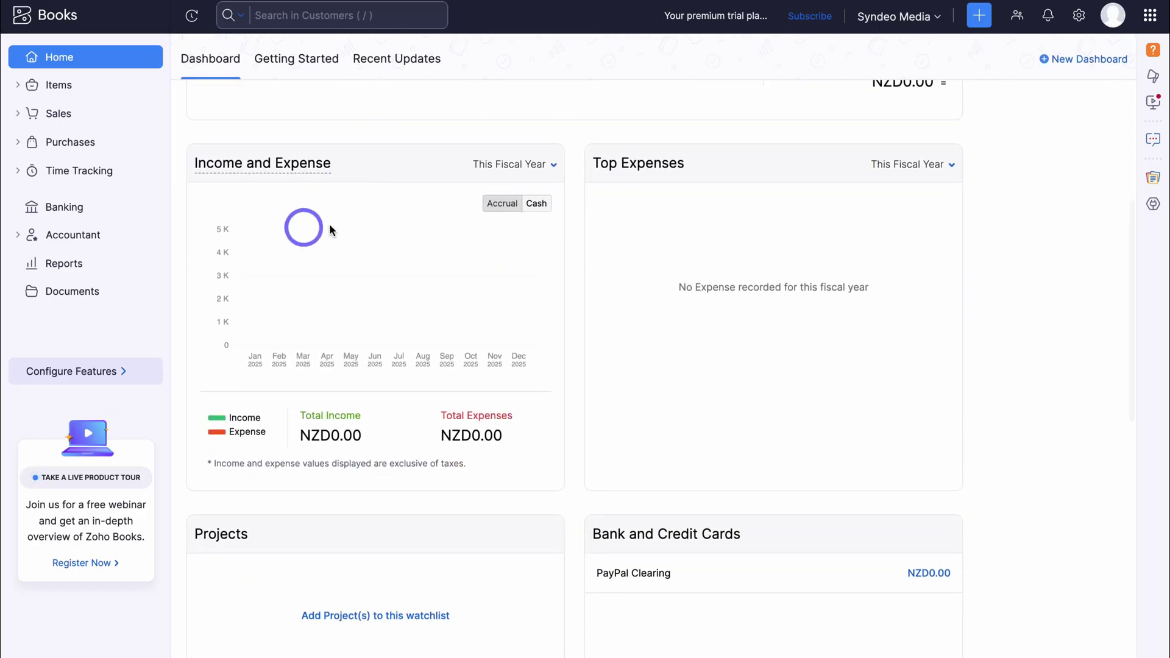
scroll(647, 224, "down", 3)
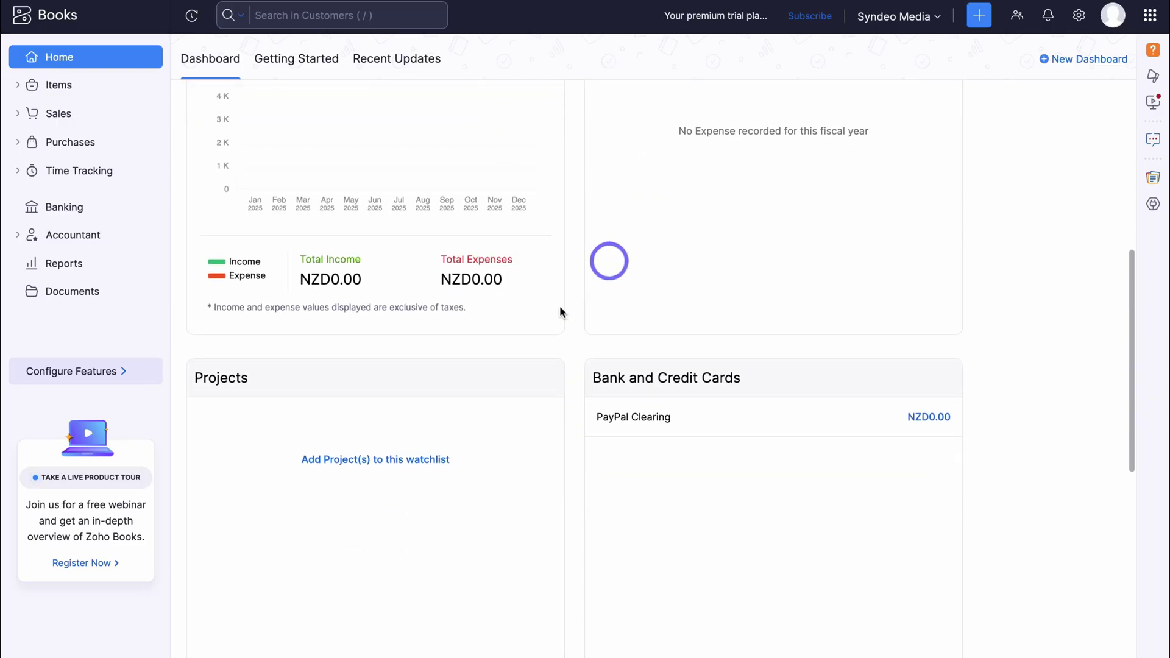
mouse_move(704, 365)
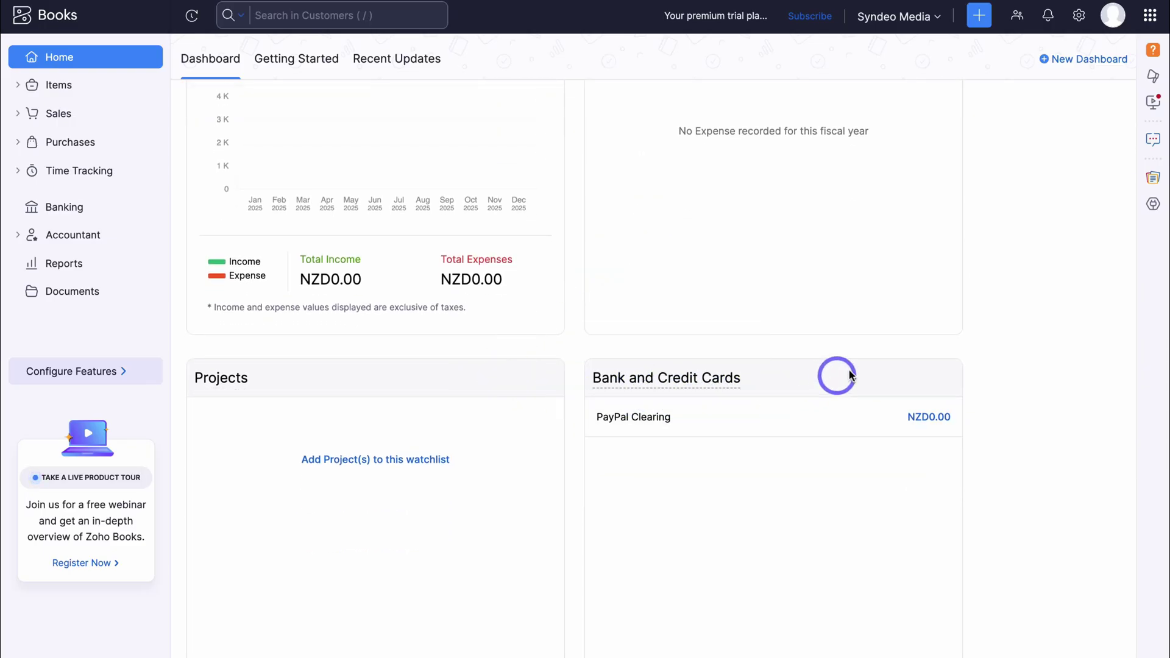
scroll(847, 368, "down", 1)
scroll(850, 372, "up", 2)
scroll(851, 372, "up", 10)
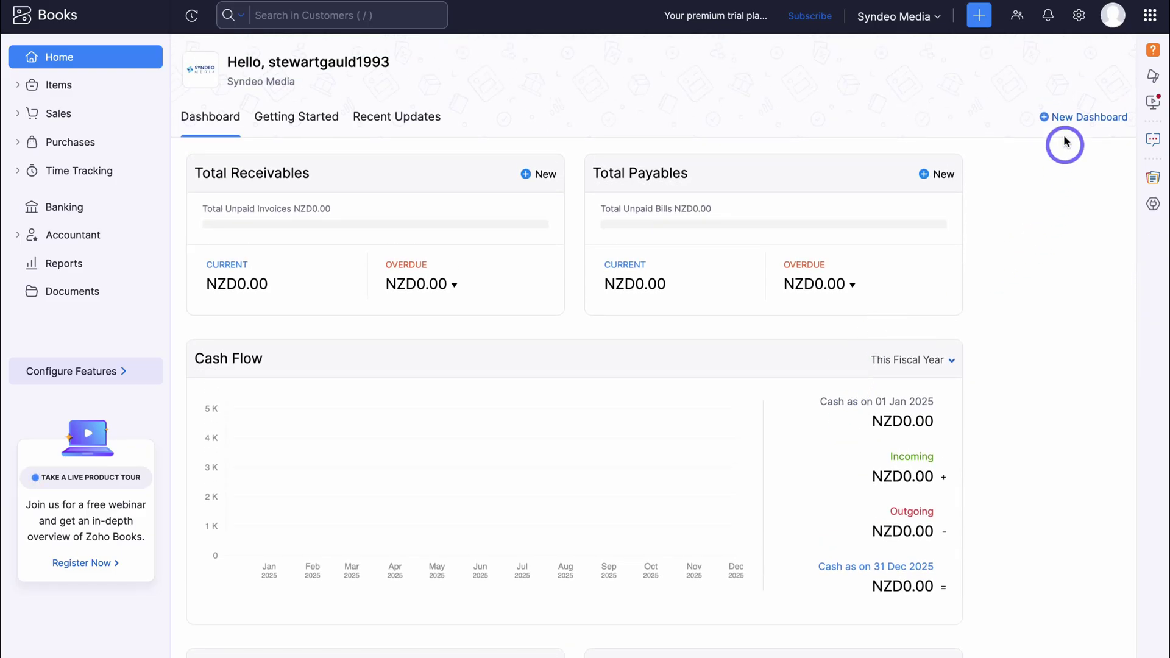
- Create a new dashboard named Dashboard 2 with the description Test and access for Only Me
left_click(1092, 122)
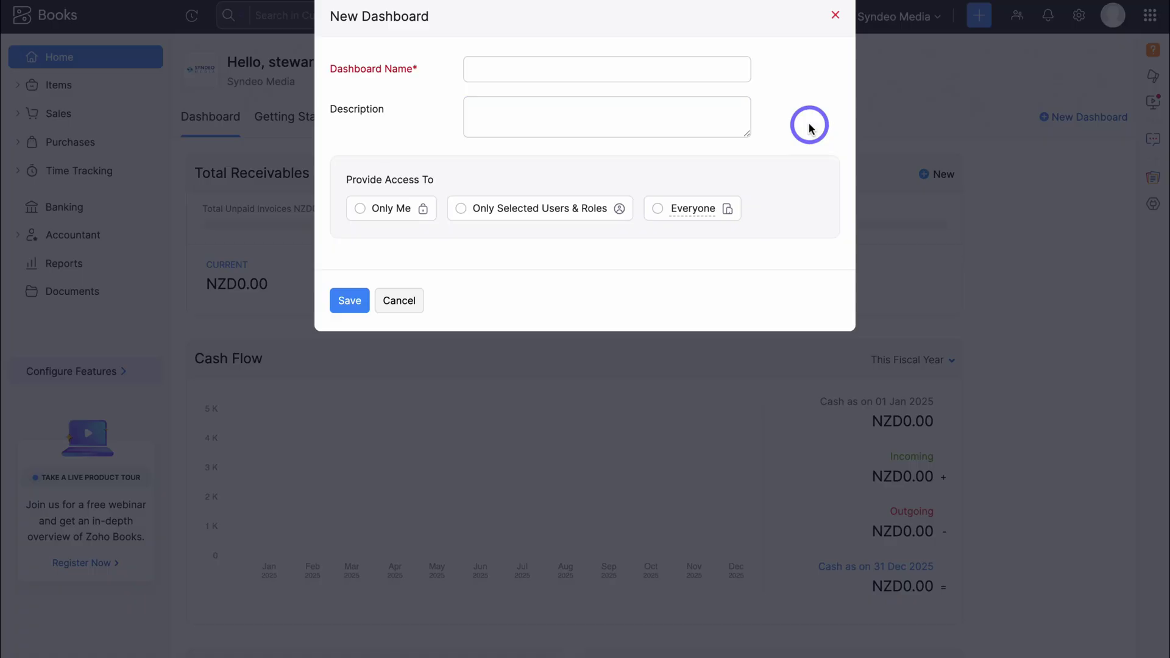
left_click(549, 73)
type("Dashboard 2")
left_click(580, 118)
type("Test")
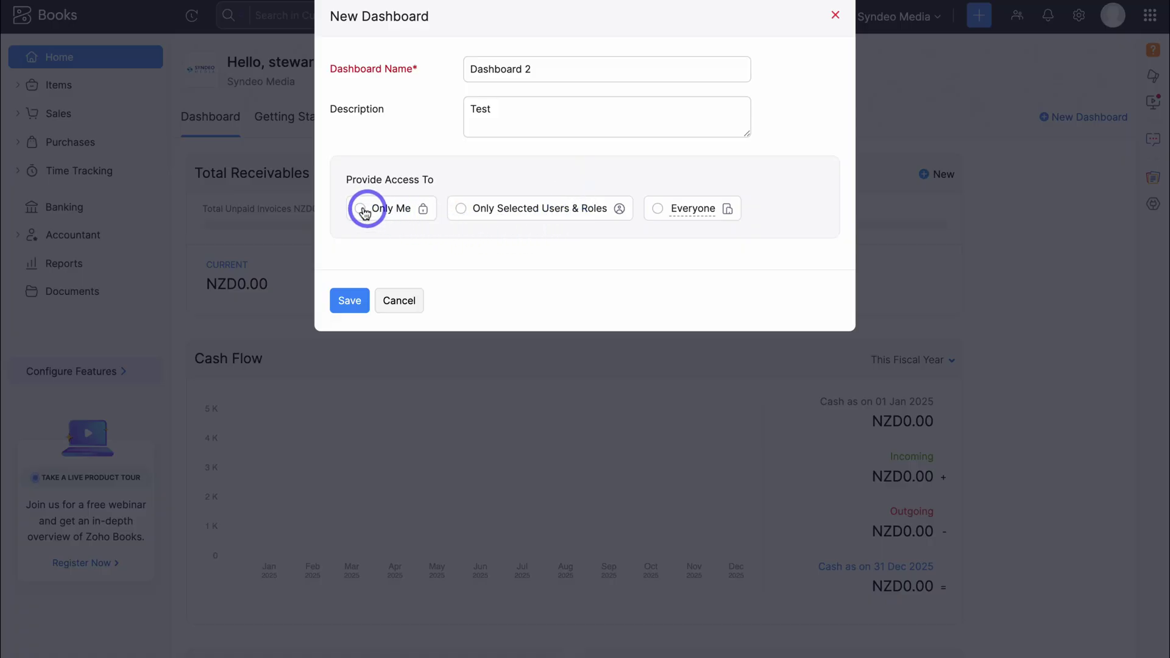
left_click(349, 300)
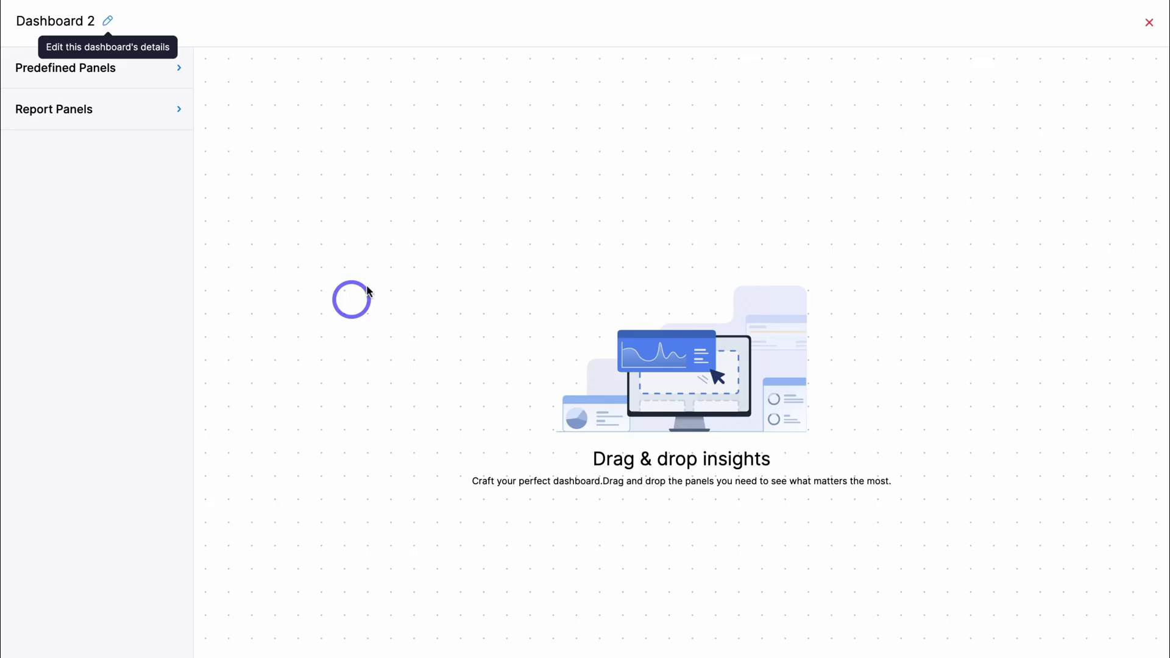
- Add the predefined panels Cash Flow, Income and Expense, and Your Top Expenses to Dashboard 2
left_click(117, 81)
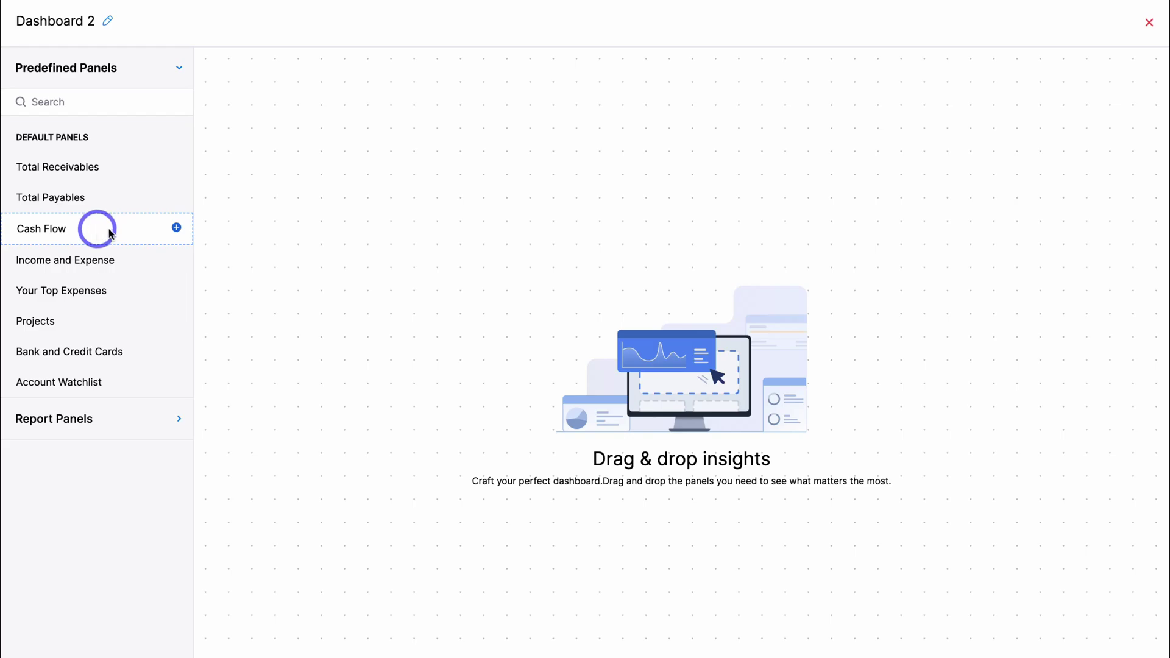
left_click(176, 227)
left_click(176, 258)
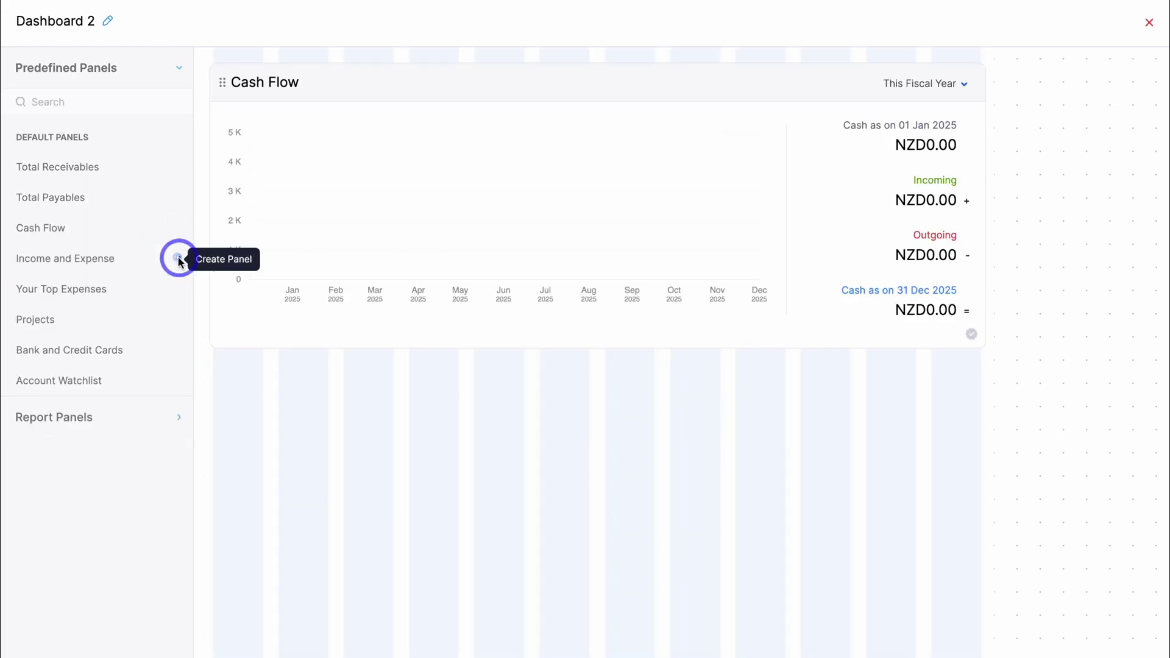
left_click(176, 290)
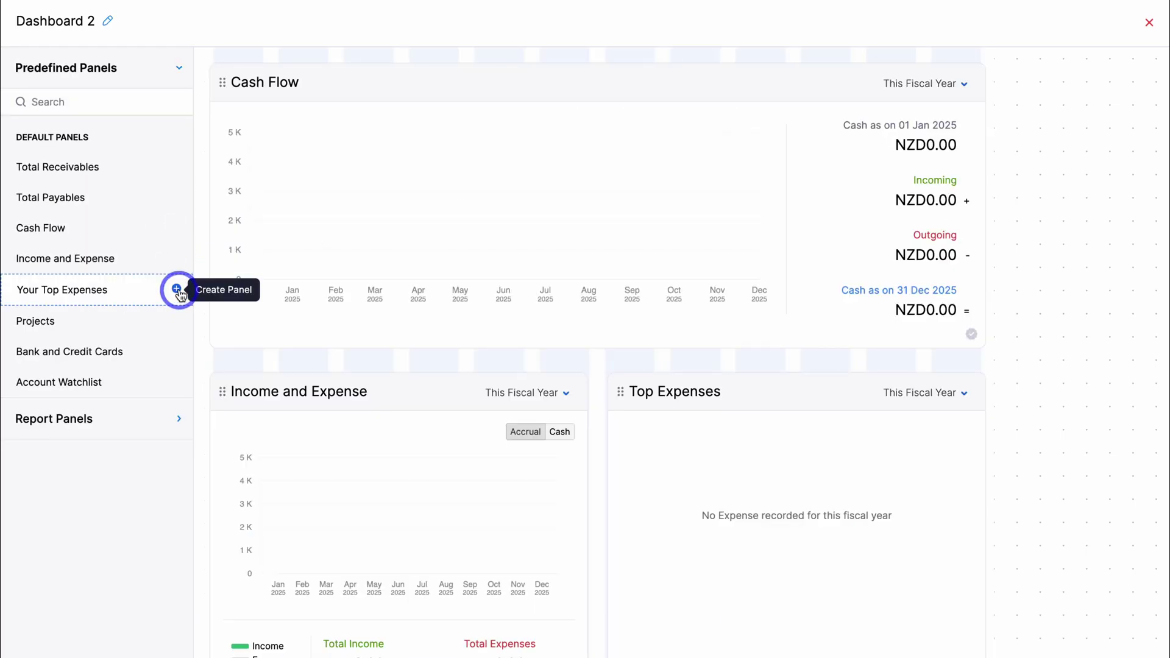
left_click(227, 84)
mouse_move(221, 84)
left_mouse_down()
mouse_move(248, 83)
mouse_move(337, 162)
mouse_move(223, 84)
left_mouse_up()
scroll(339, 262, "down", 2)
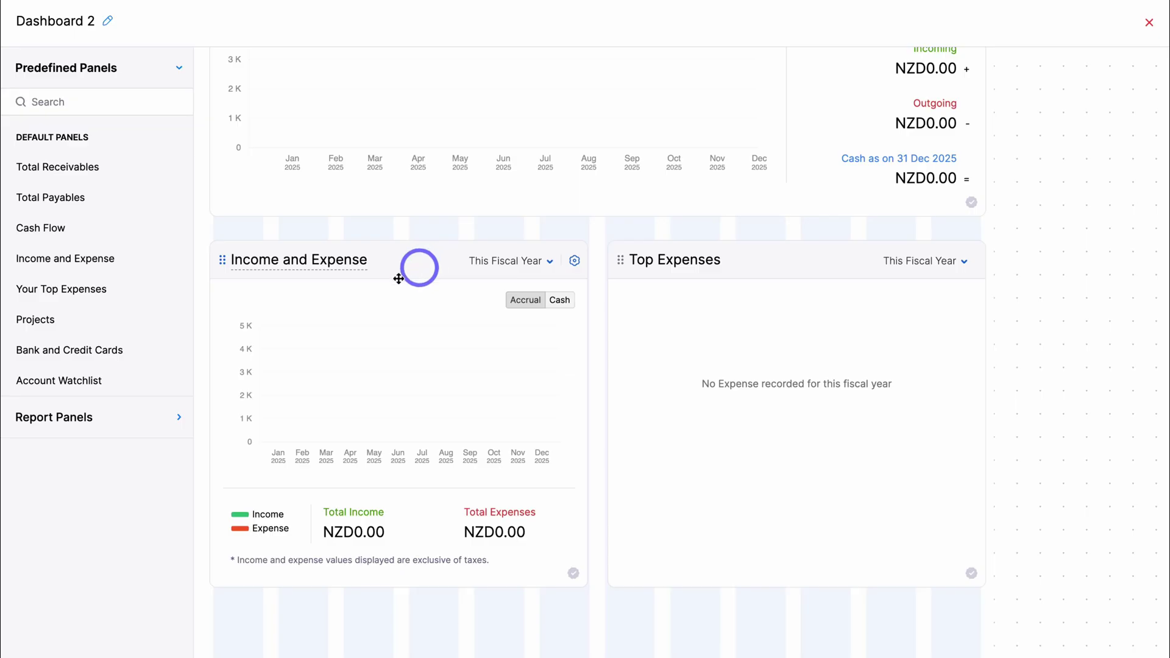
- Create a Sales by Sales Person report panel named Sales (Monthly) for This Month, keeping the default line chart preferences
left_click(122, 415)
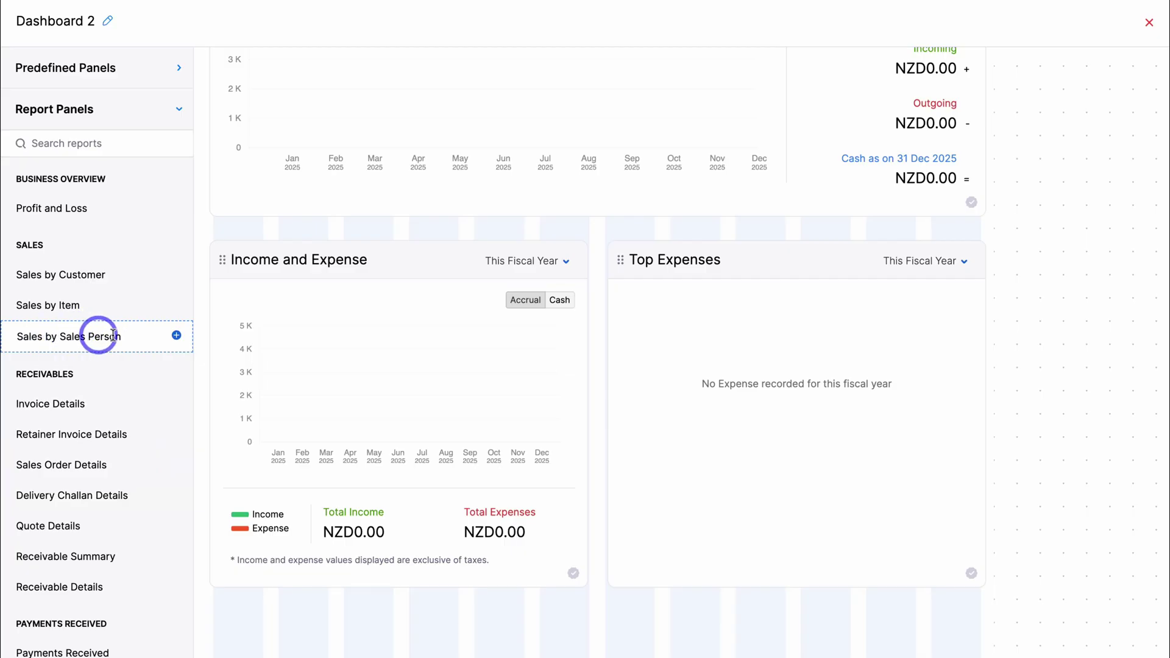
left_click(176, 335)
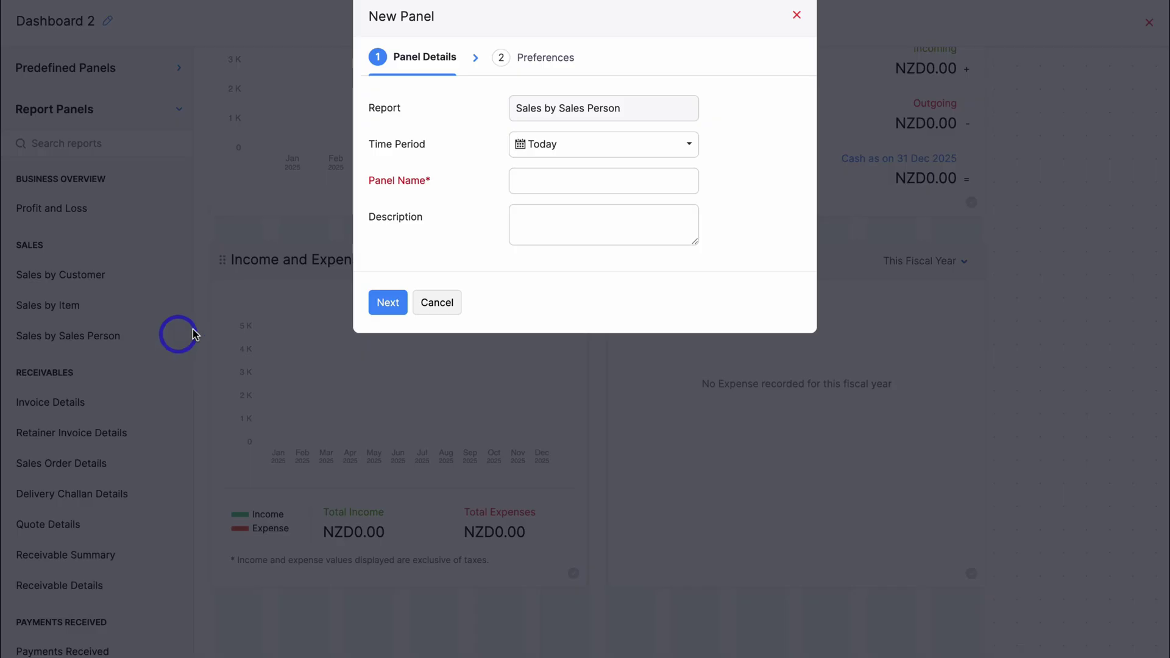
left_click(538, 139)
left_click(554, 234)
left_click(556, 182)
type("Sales (Monthly)")
left_click(555, 218)
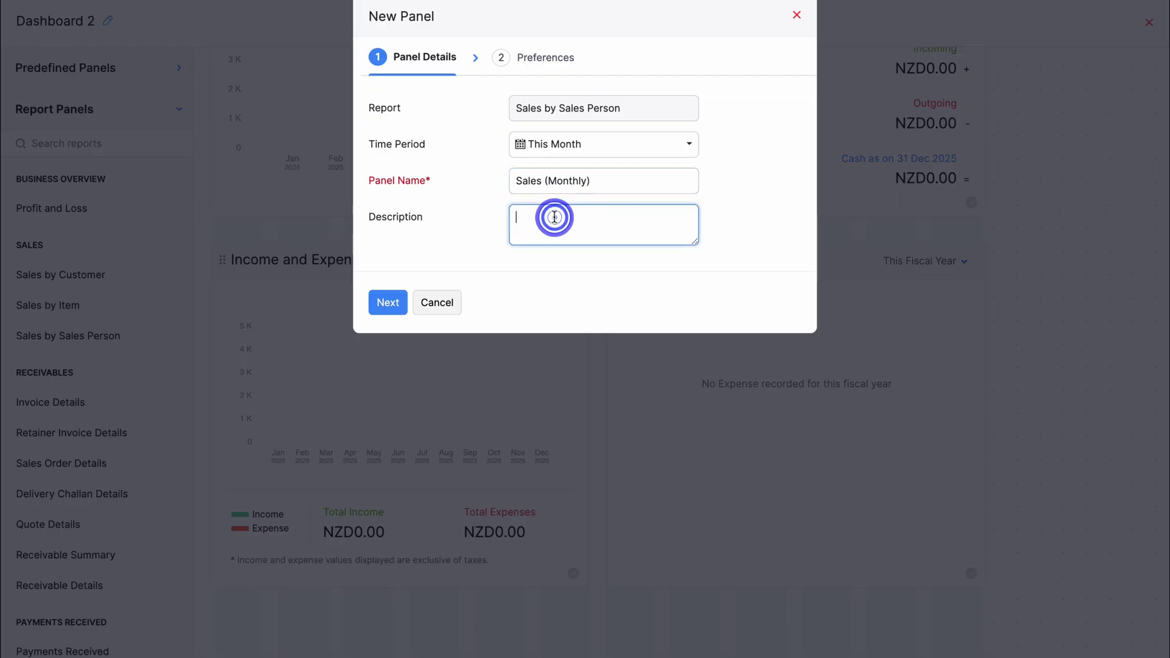
left_click(388, 303)
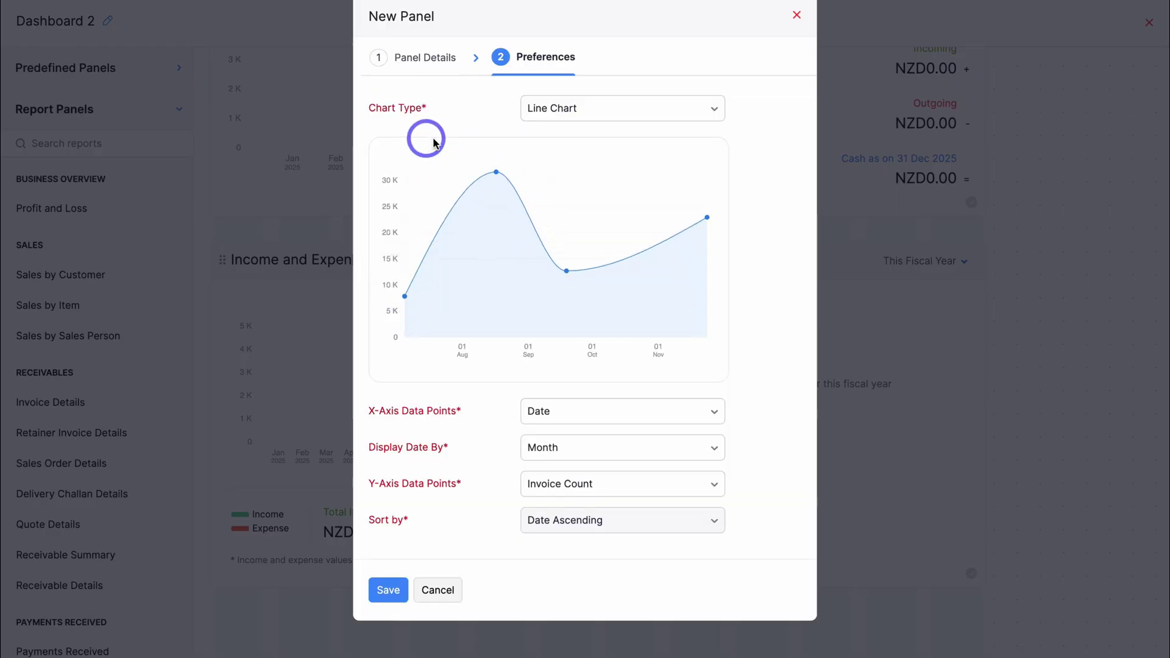
left_click(393, 588)
- Check the finished layout, close the dashboard editor, and compare Default Dashboard with Dashboard 2
scroll(398, 586, "down", 3)
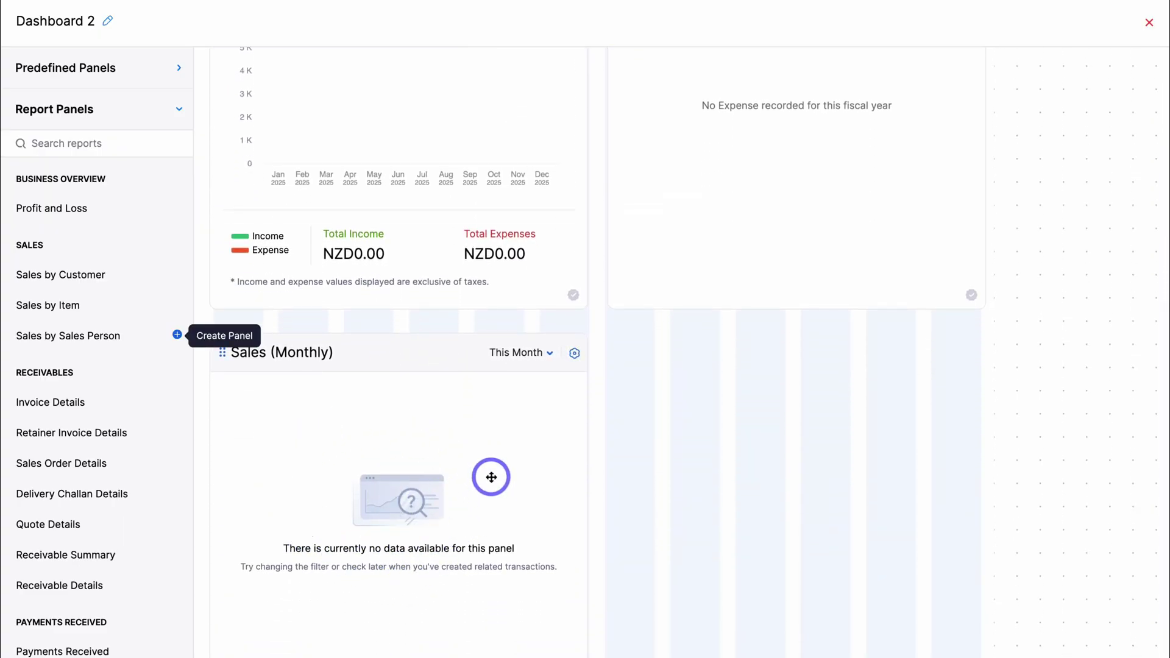
scroll(491, 477, "up", 7)
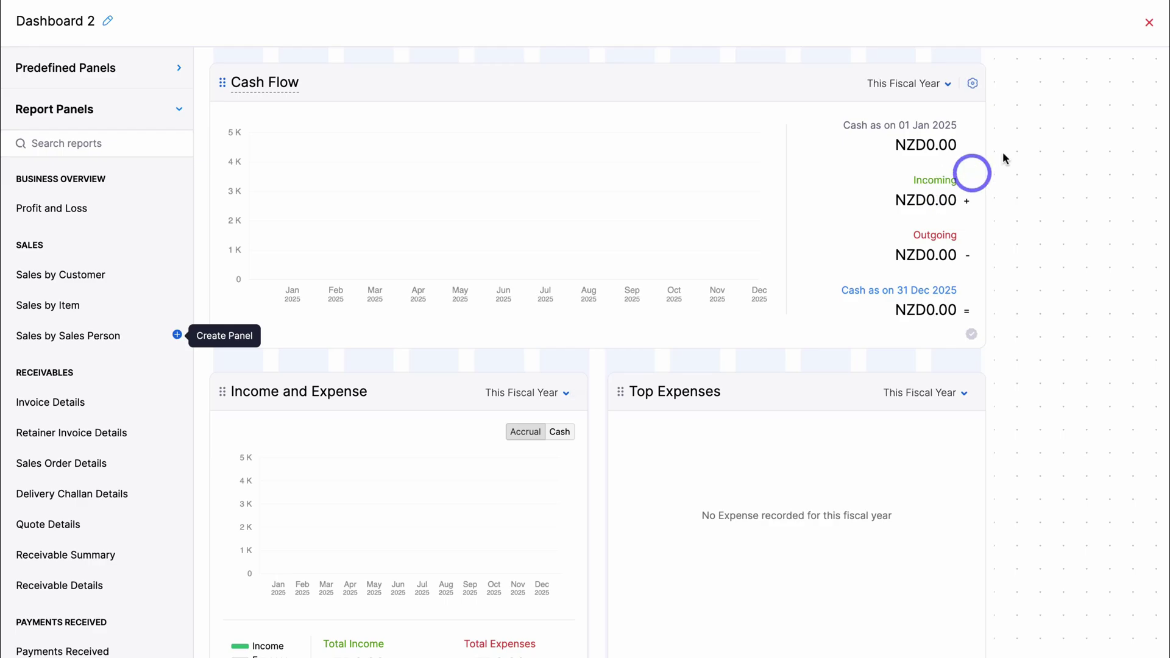
left_click(1148, 23)
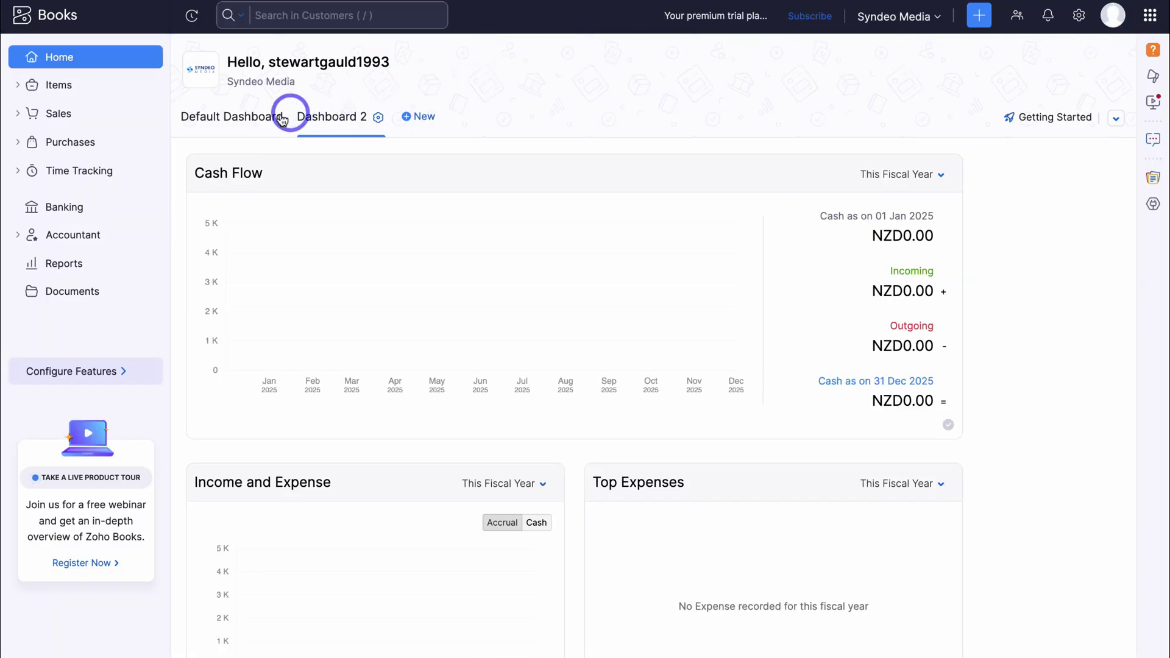
left_click(242, 117)
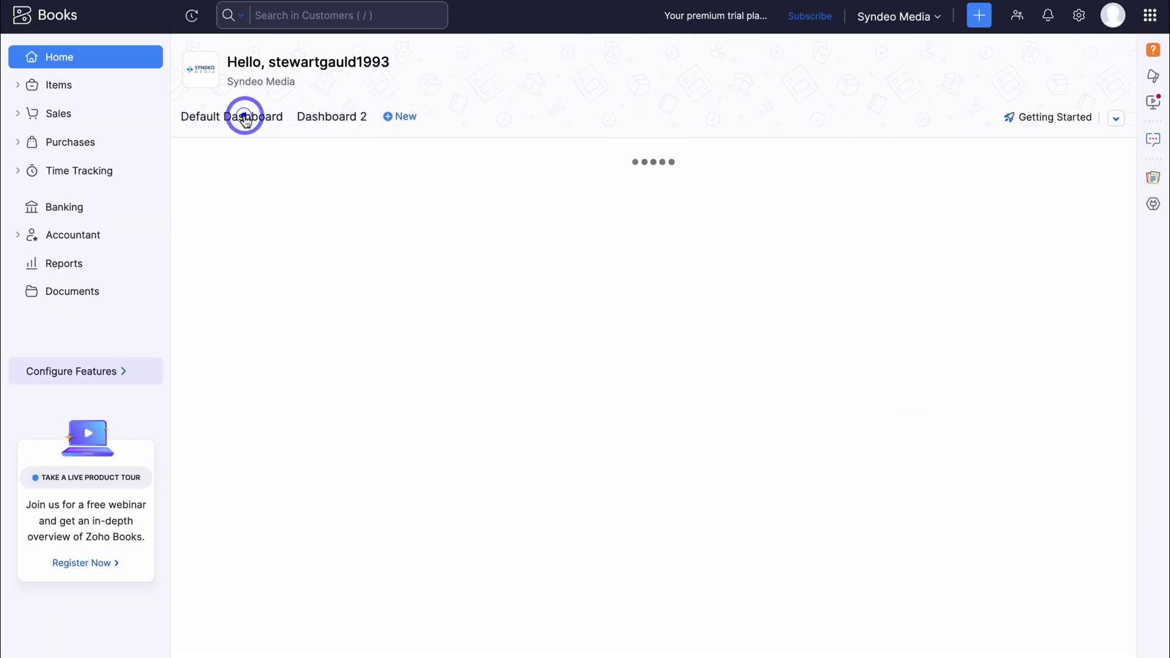
left_click(329, 119)
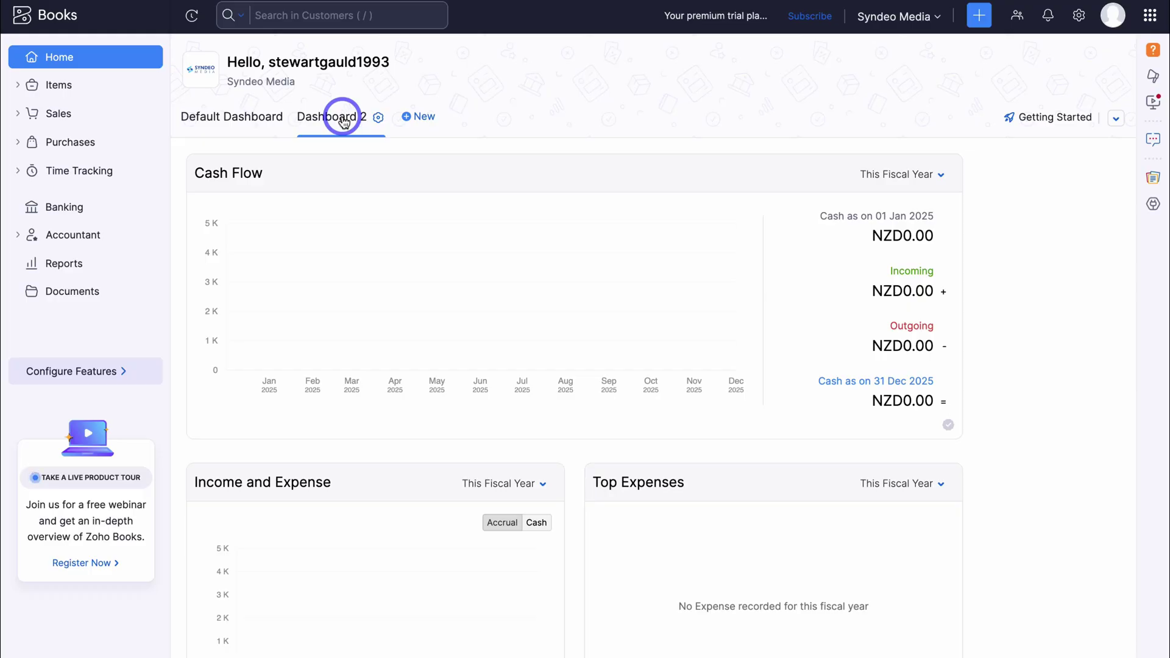
- Review the options for connecting a bank or credit card in Banking and return to the home dashboard
left_click(92, 208)
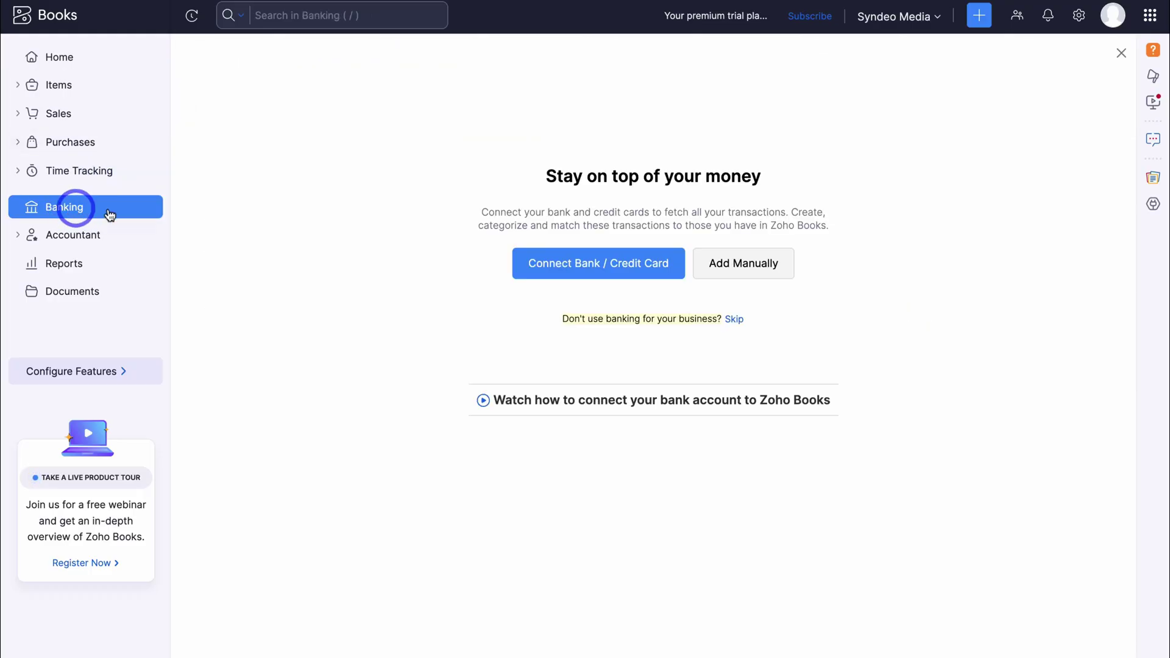
left_click(596, 268)
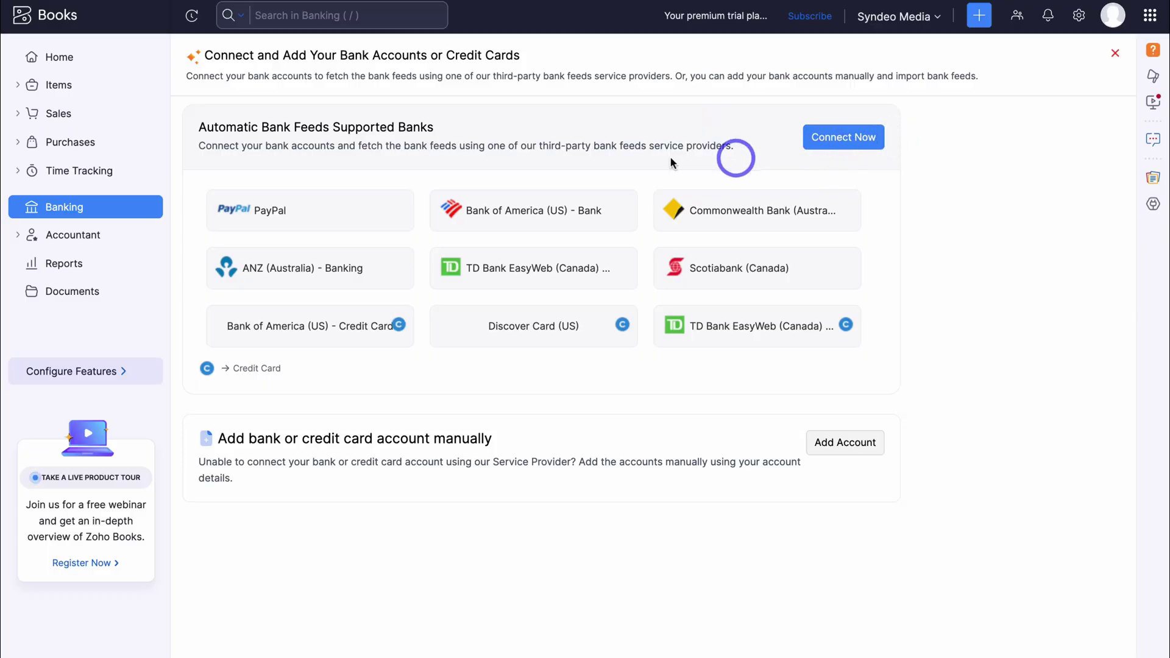
left_click(72, 53)
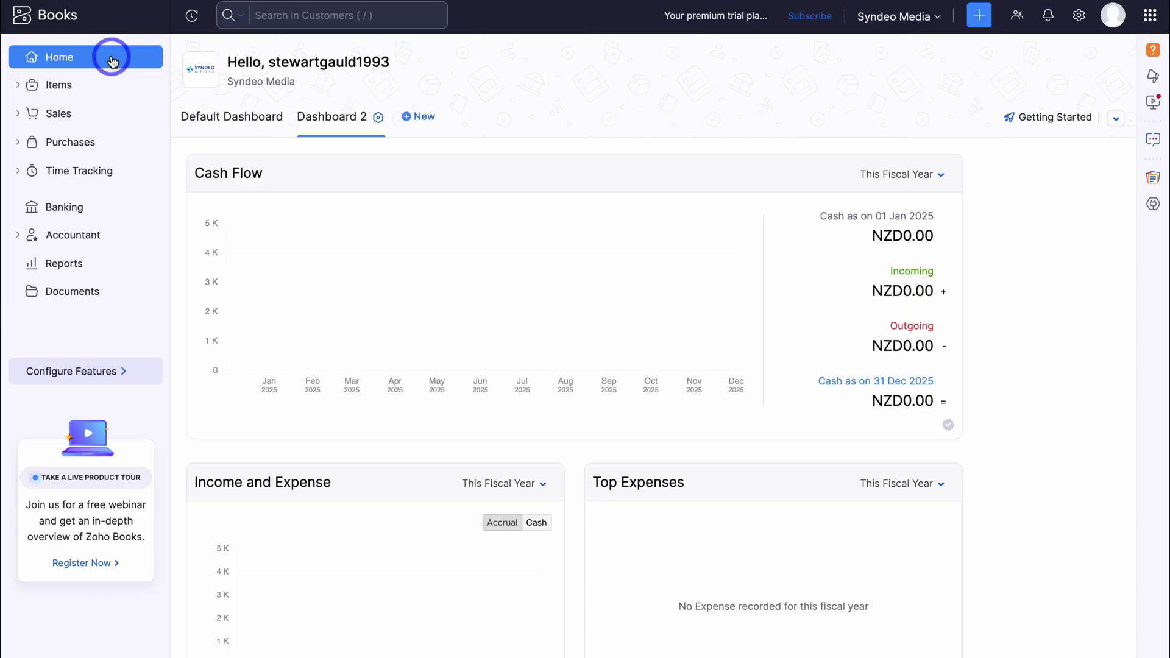
- Start a new item of type Service named Web Design Package A with the unit pcs
left_click(87, 93)
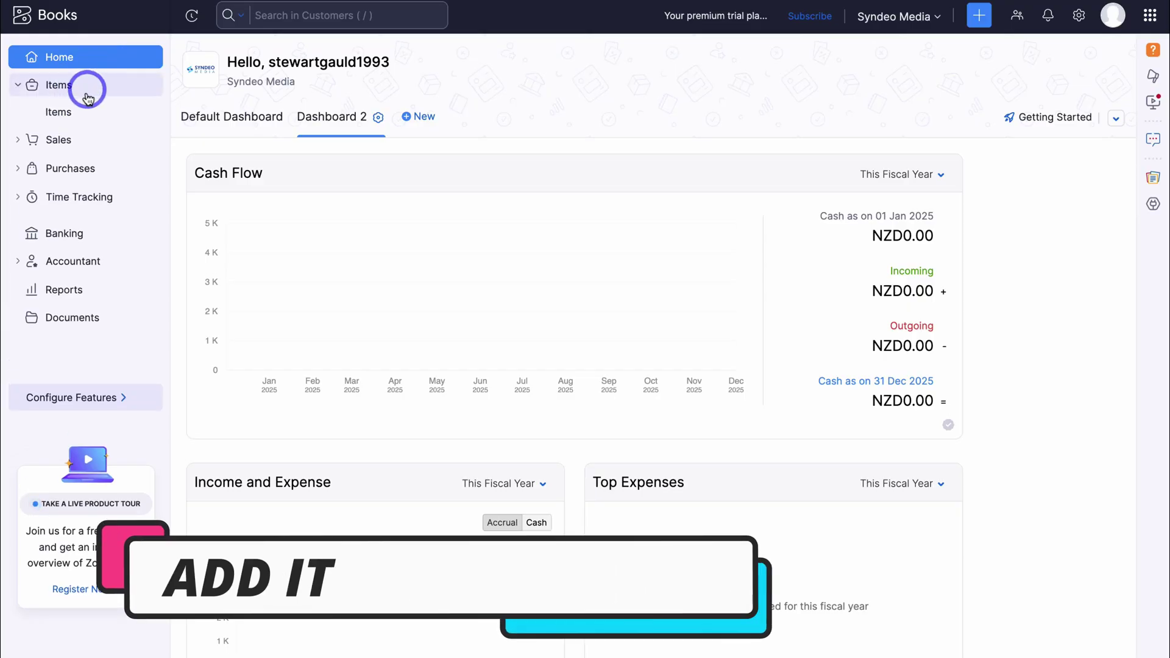
left_click(85, 112)
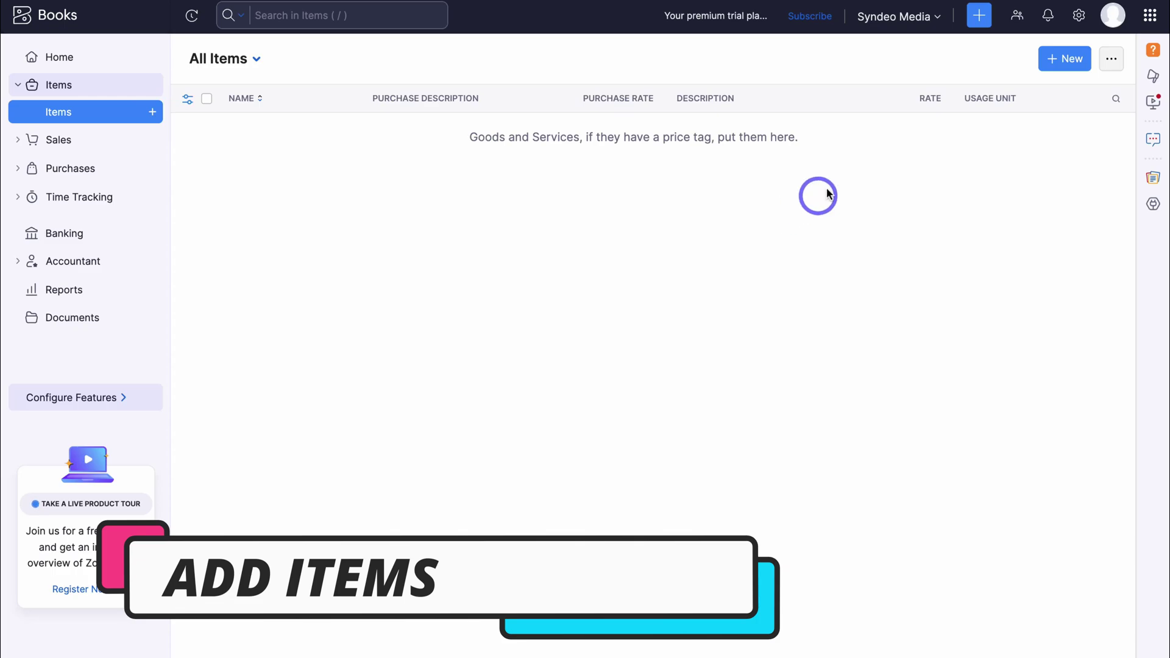
left_click(1055, 58)
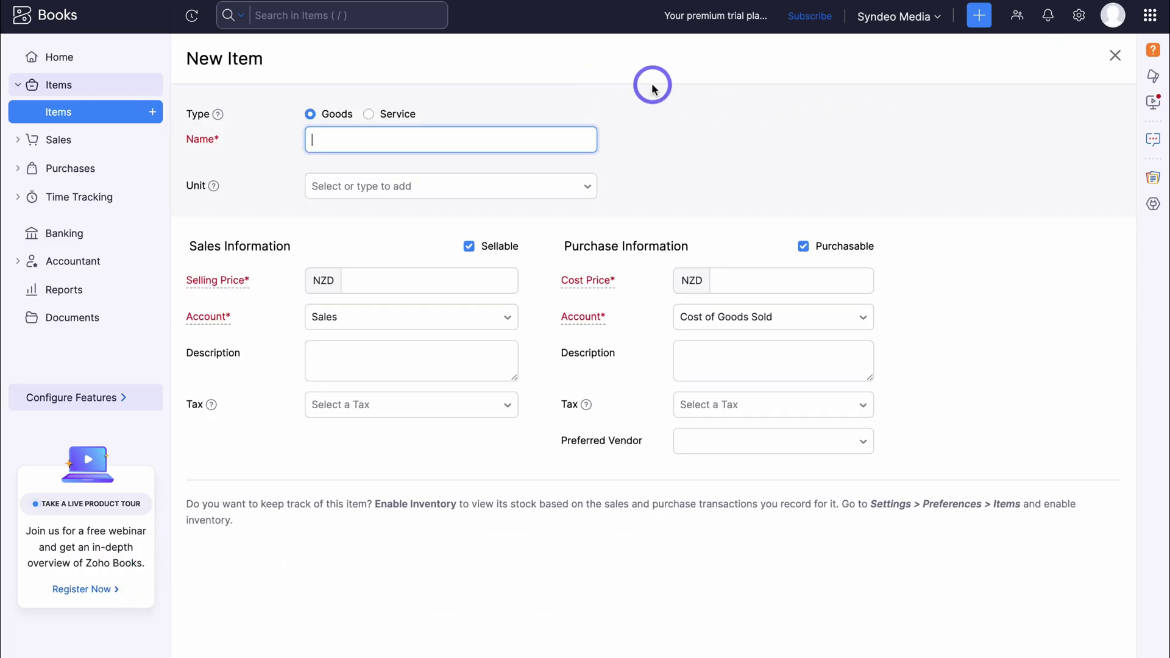
left_click(368, 115)
left_click(339, 139)
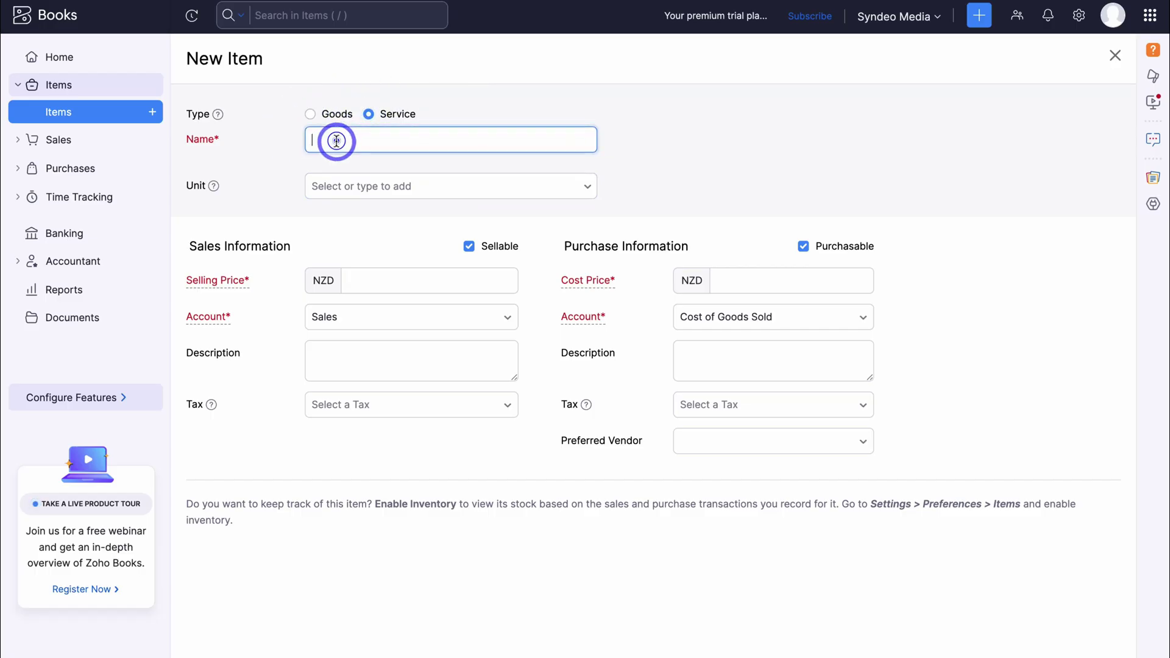
type("Web Design Package A")
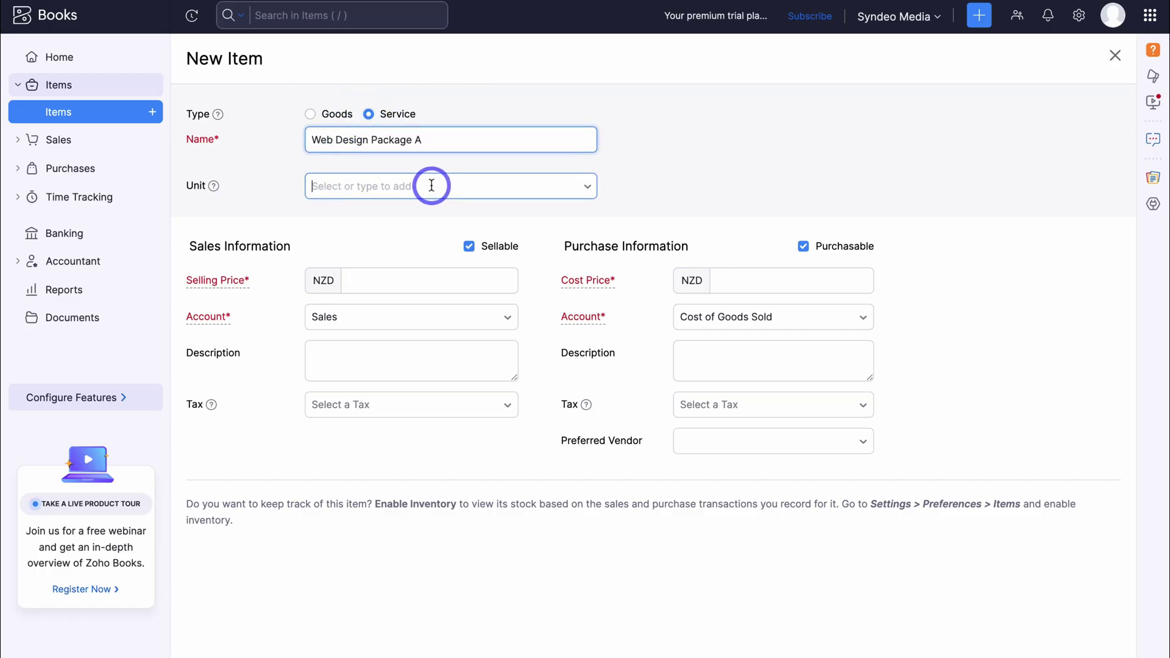
left_click(432, 186)
scroll(418, 246, "down", 4)
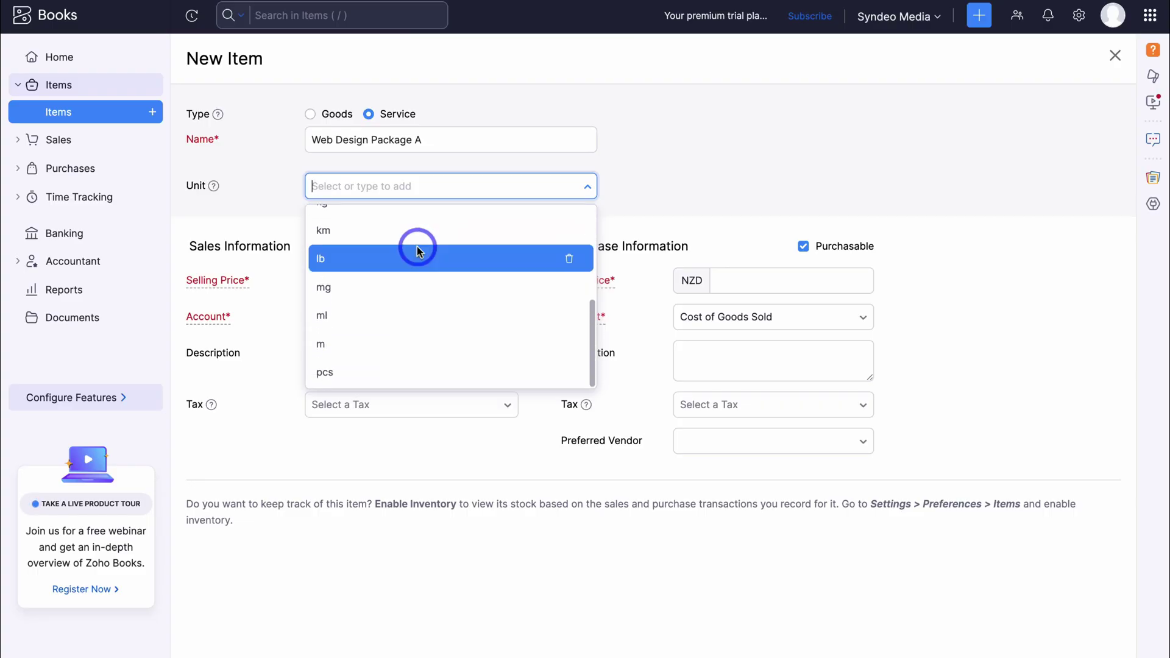
left_click(427, 372)
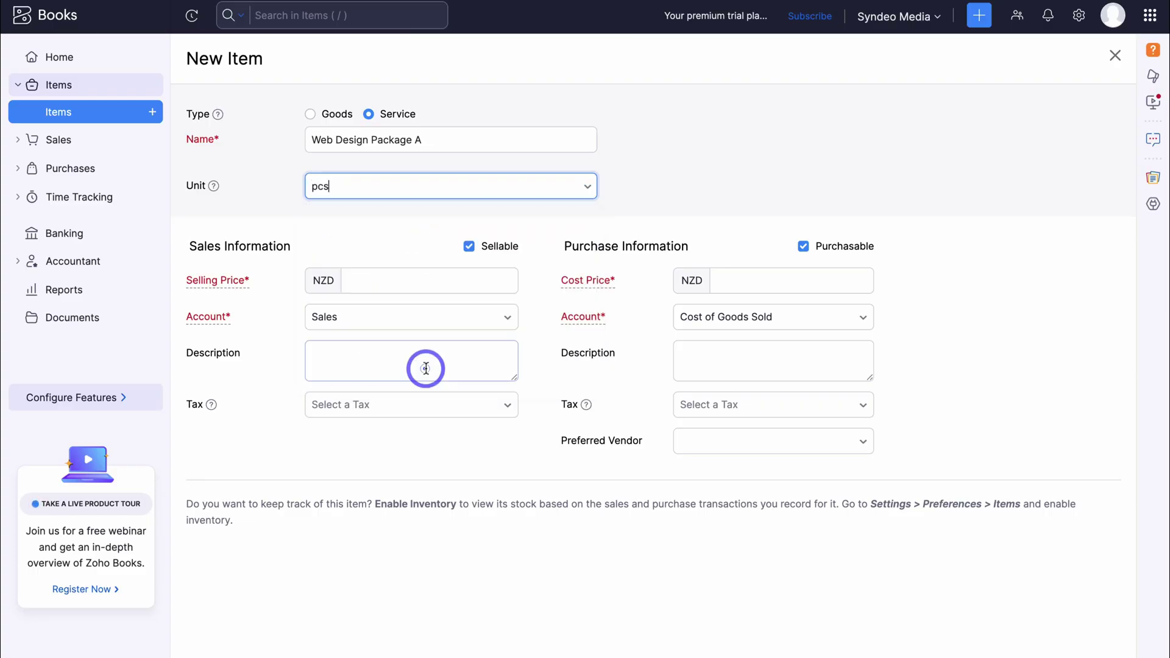
- Set the item's selling price to NZD 5000, its sales account to Sales and its sales tax to GST [15%]
left_click(422, 277)
type("5000")
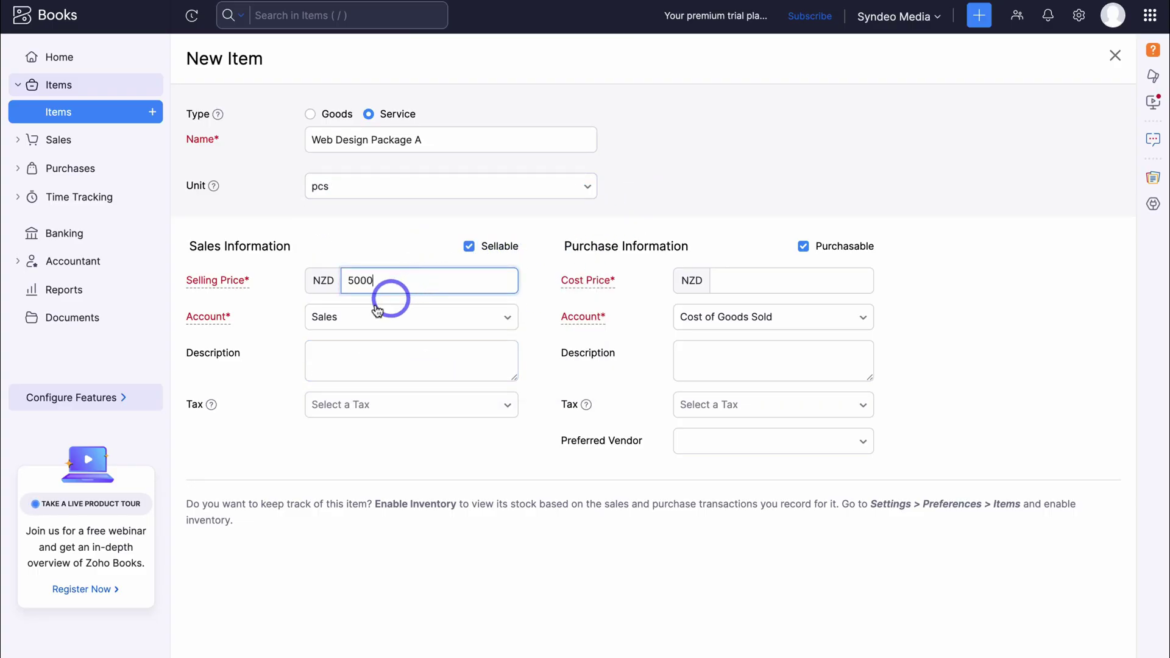
left_click(434, 315)
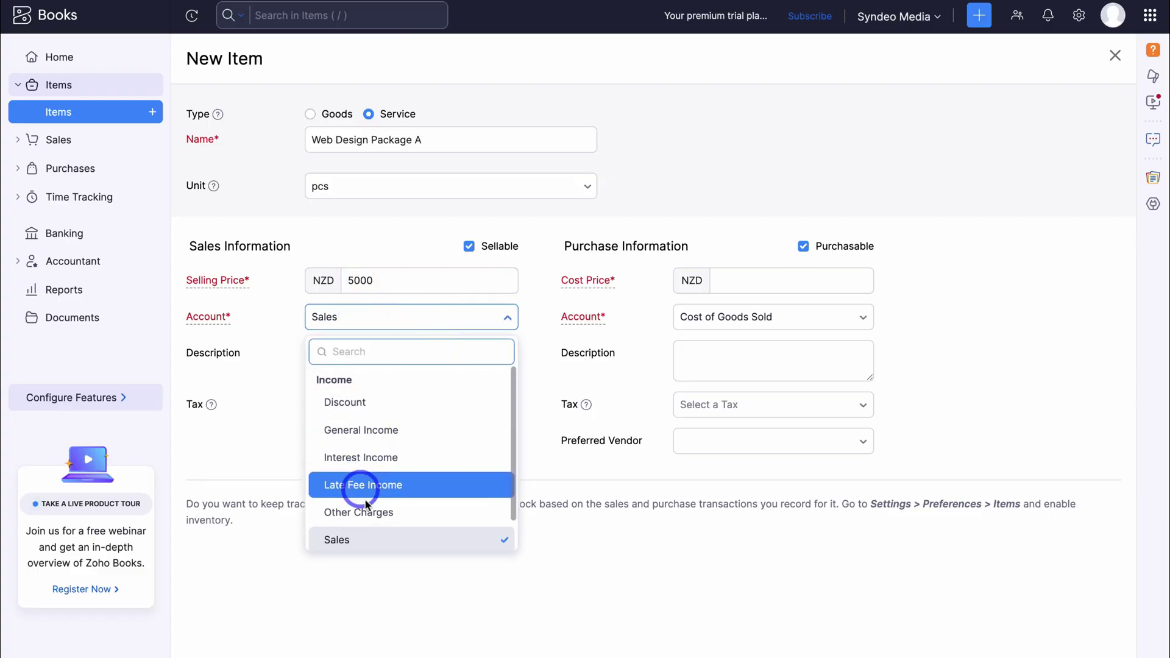
left_click(427, 536)
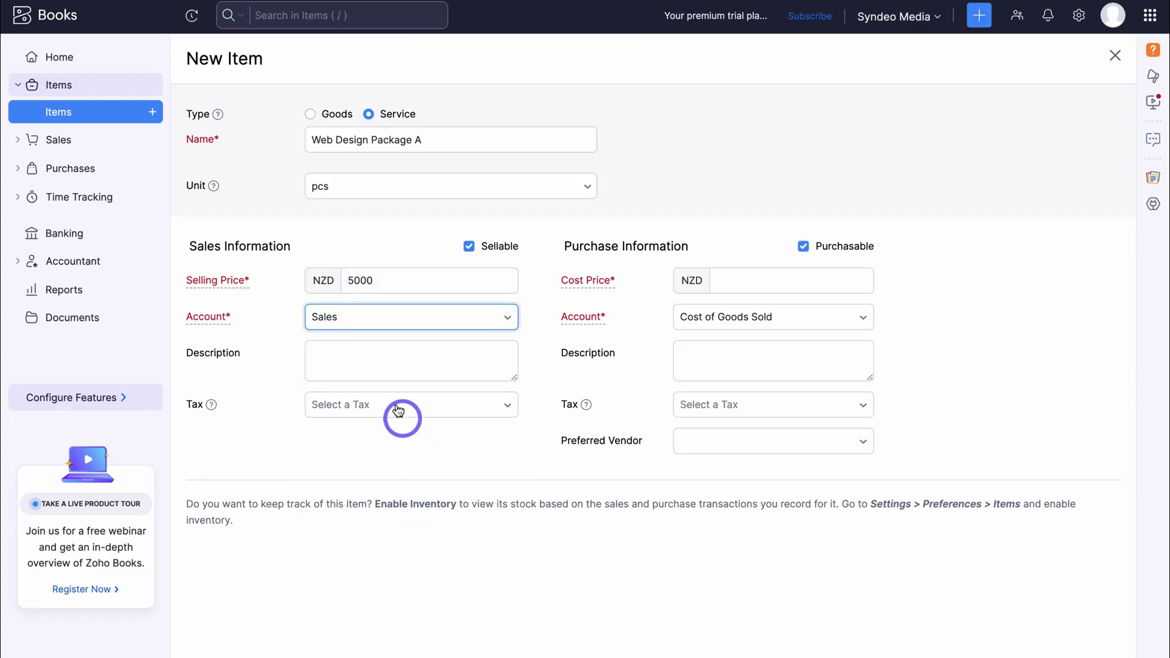
left_click(423, 408)
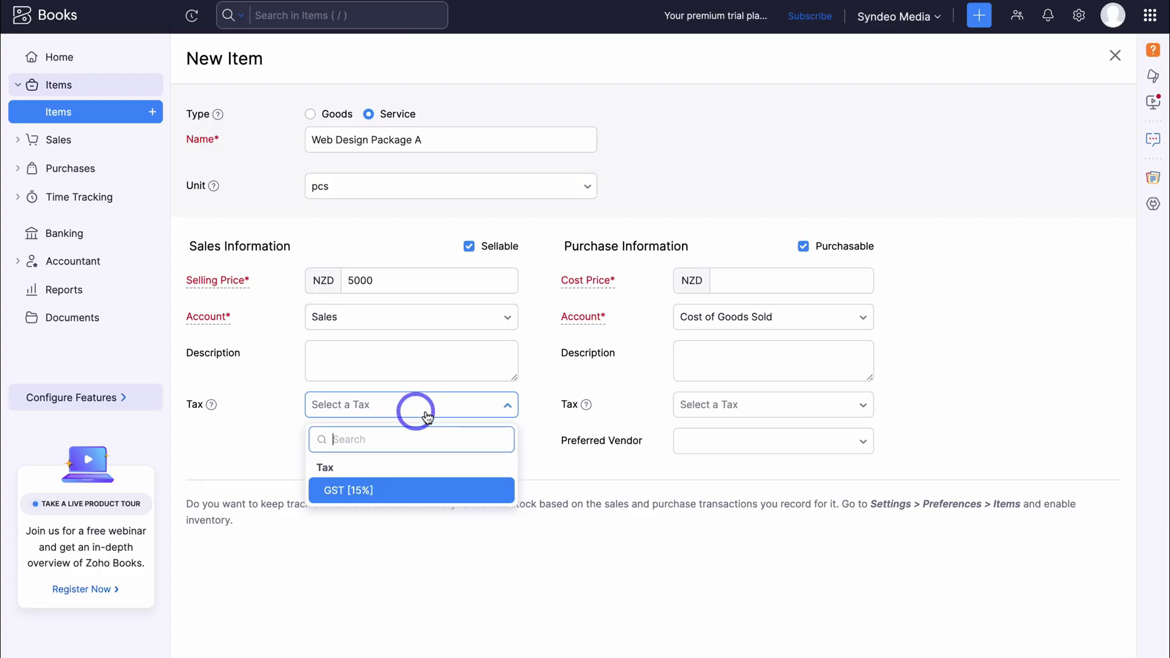
left_click(407, 490)
- Set the item's cost price to NZD 1500 with GST [15%] purchase tax, and save the item
left_click(755, 282)
type("1500")
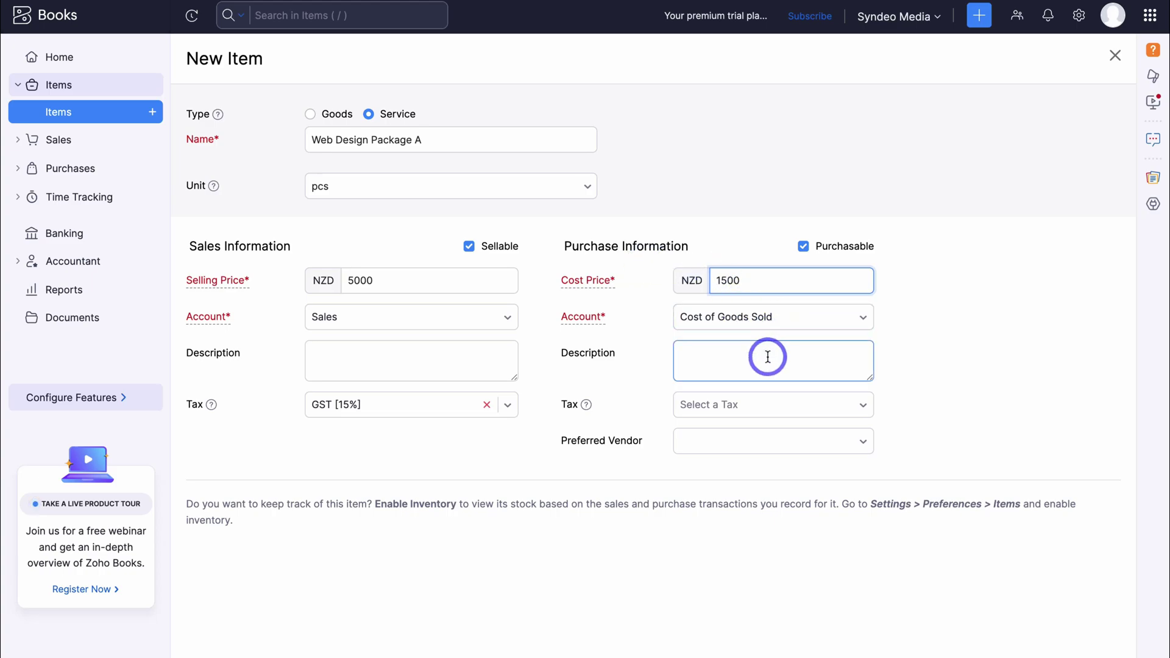
left_click(780, 408)
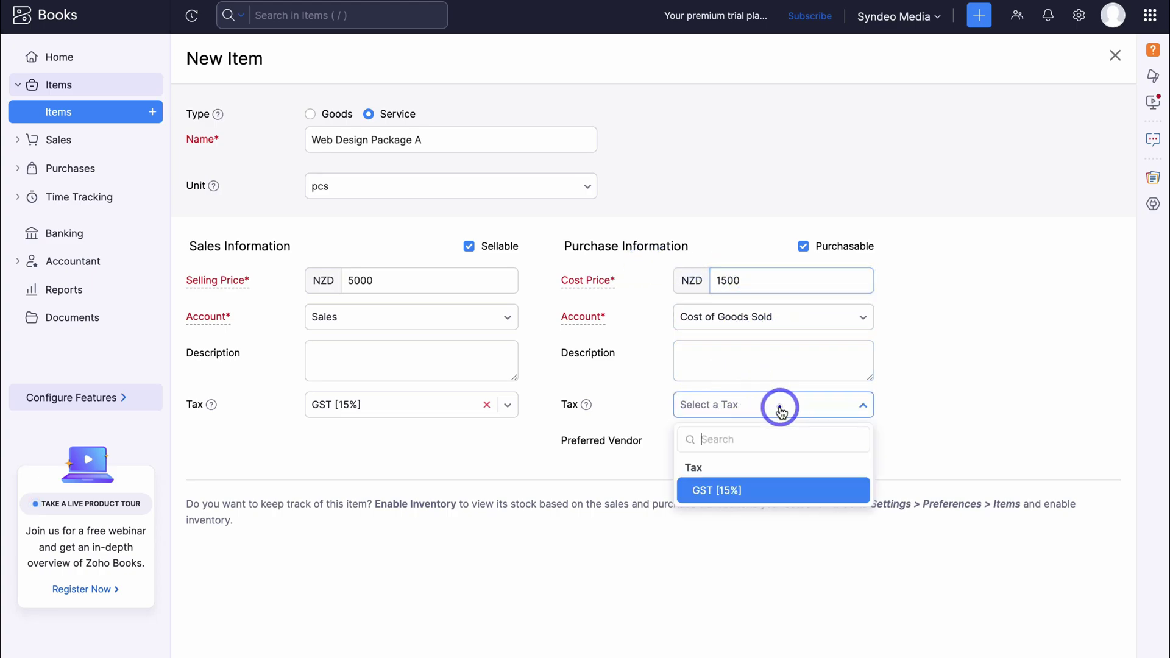
left_click(798, 491)
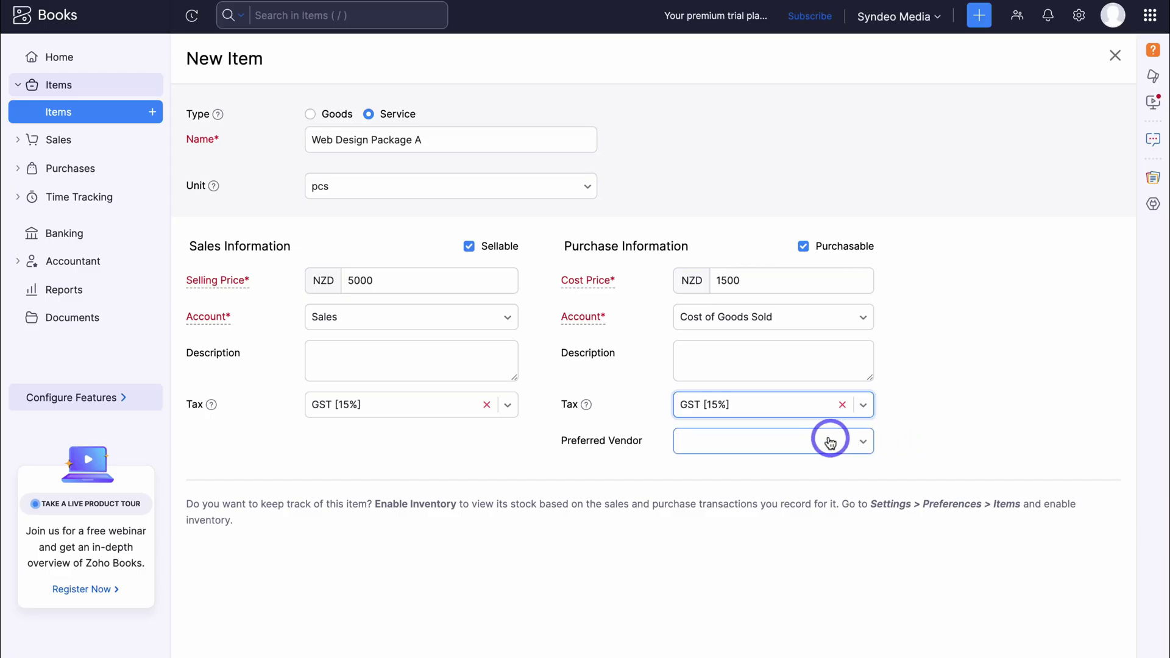
scroll(902, 421, "down", 2)
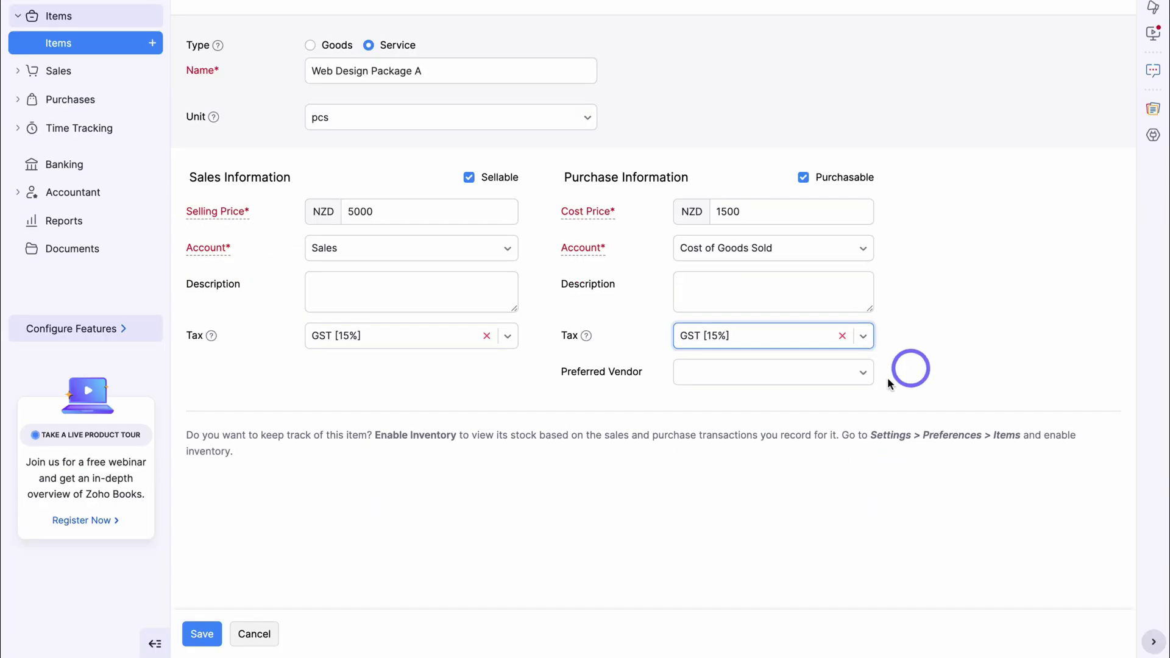
left_click(196, 636)
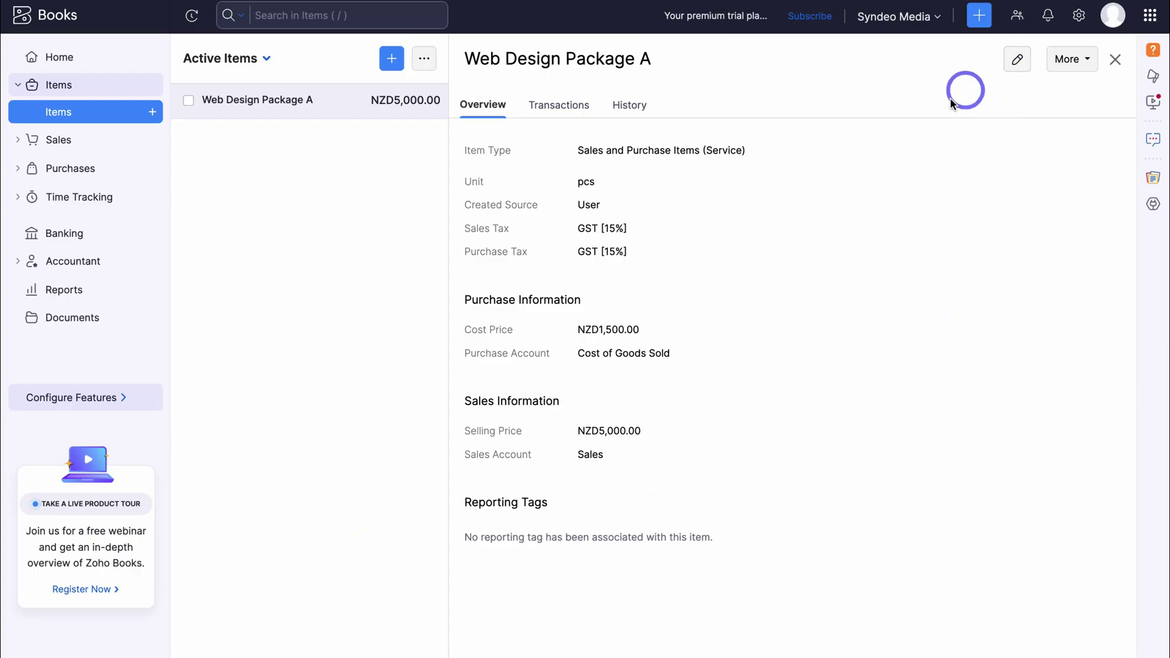
- Clone Web Design Package A as Web Design Package B, set its selling price to NZD 7500 and cost price to NZD 2500, and save it
left_click(558, 105)
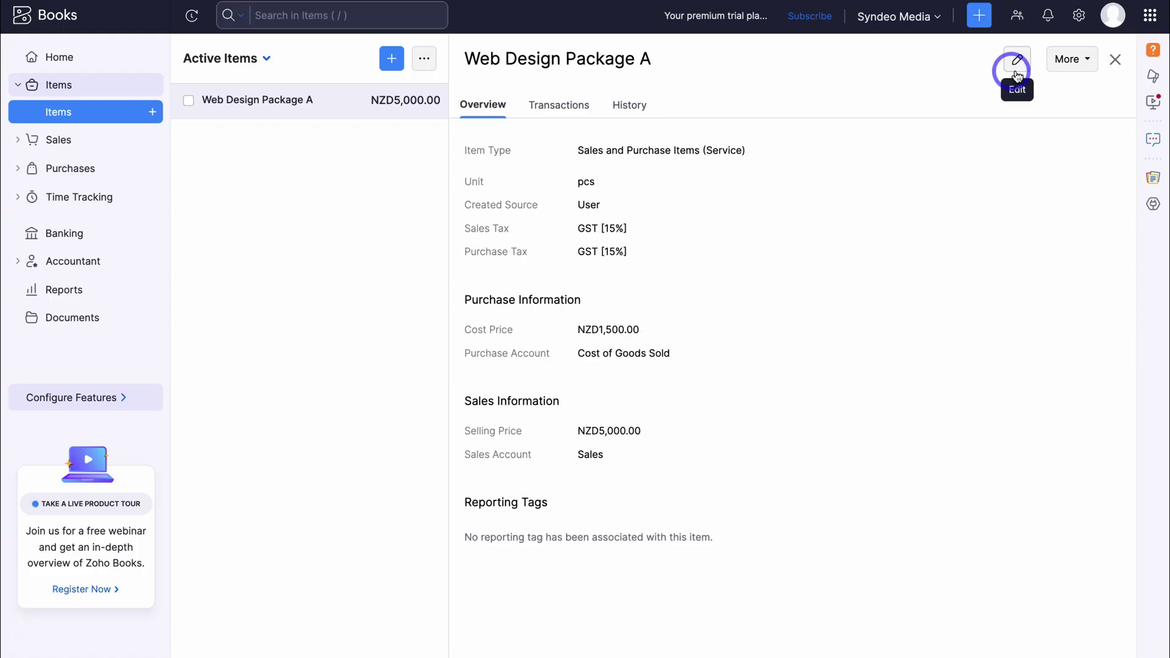
left_click(1068, 60)
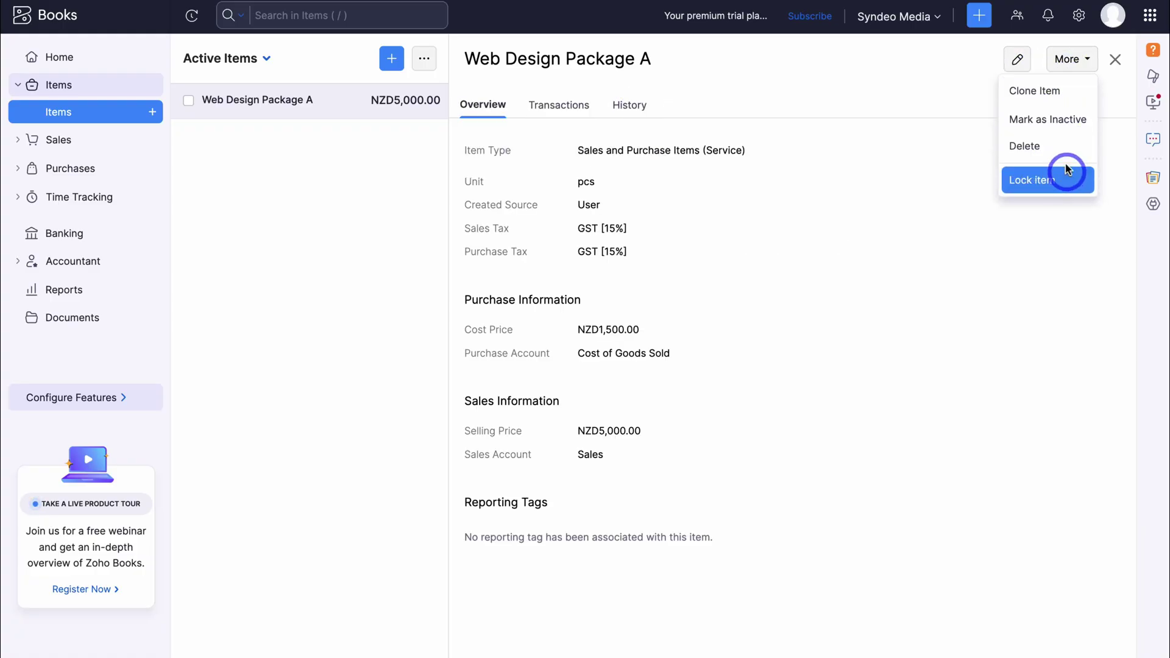
left_click(1071, 90)
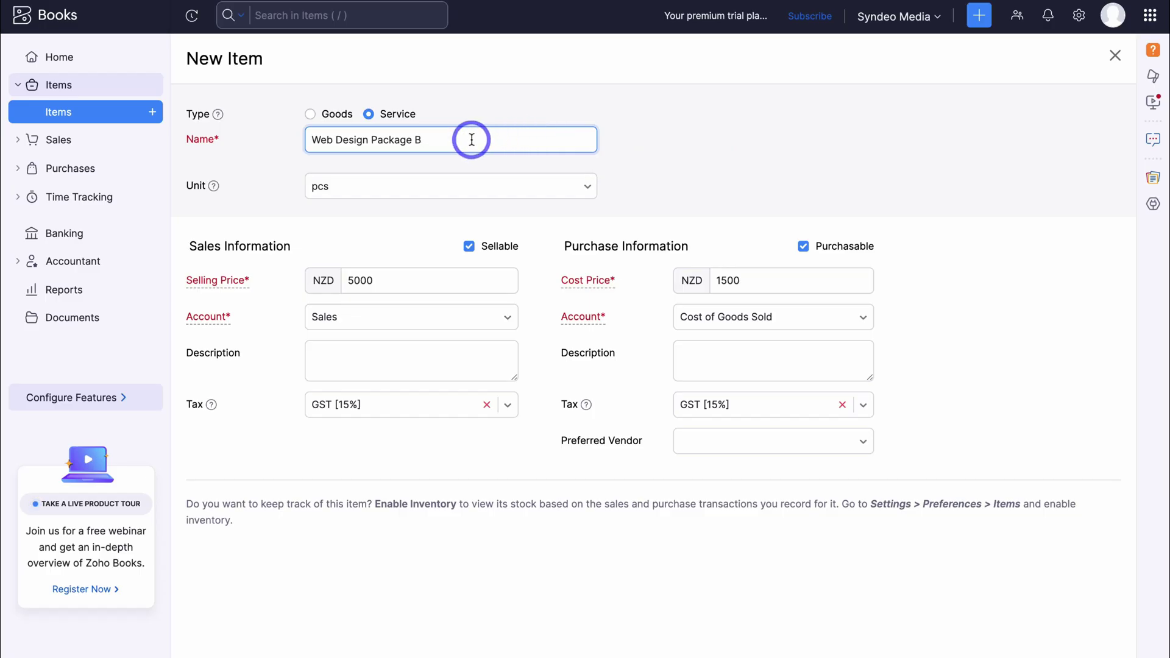
left_click(385, 281)
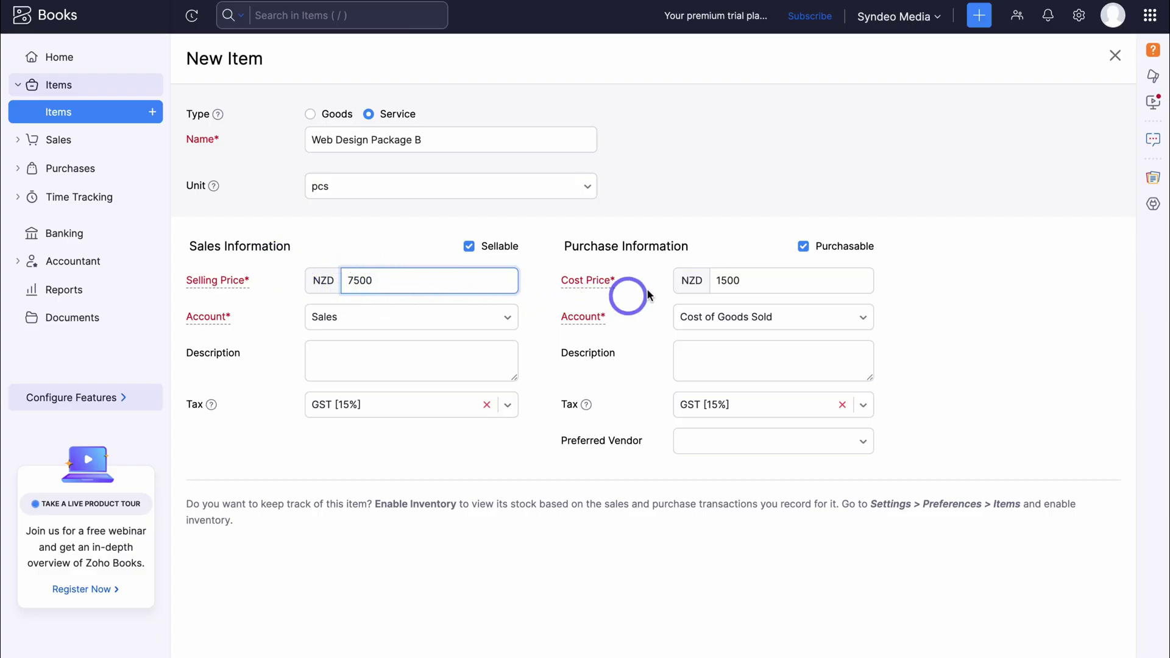
left_click(728, 281)
type("2500")
left_click(317, 618)
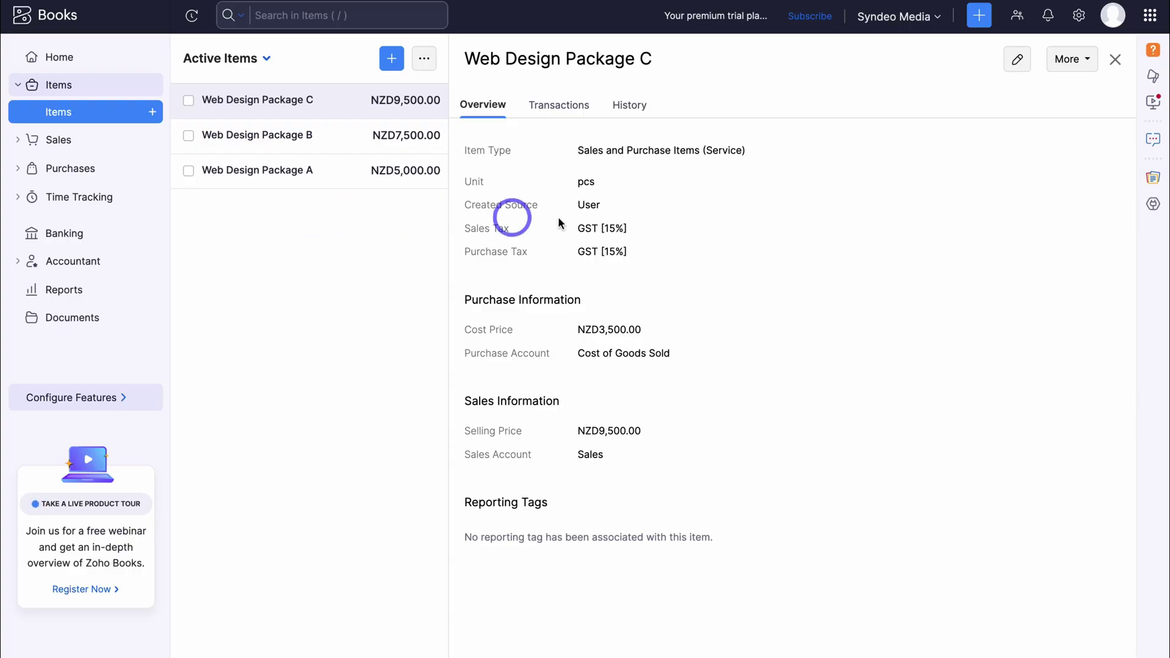
- Create and save the business customer The Leg Smith with the primary contact's details, company ID, GST [15%] tax rate and Due on Receipt terms
left_click(976, 22)
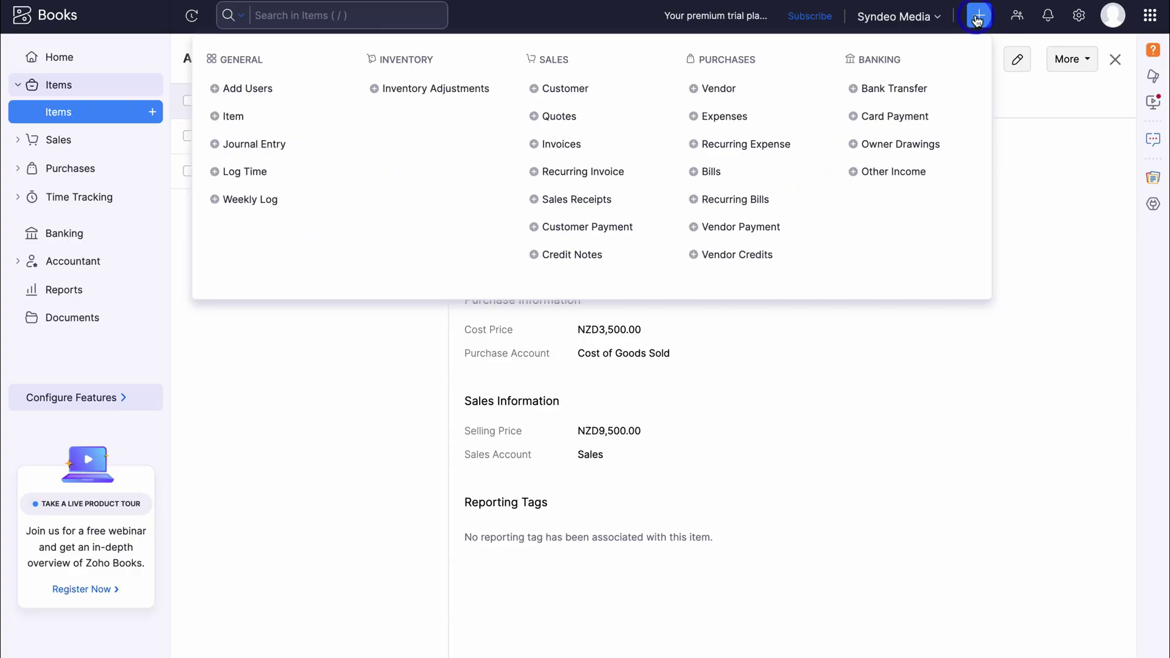
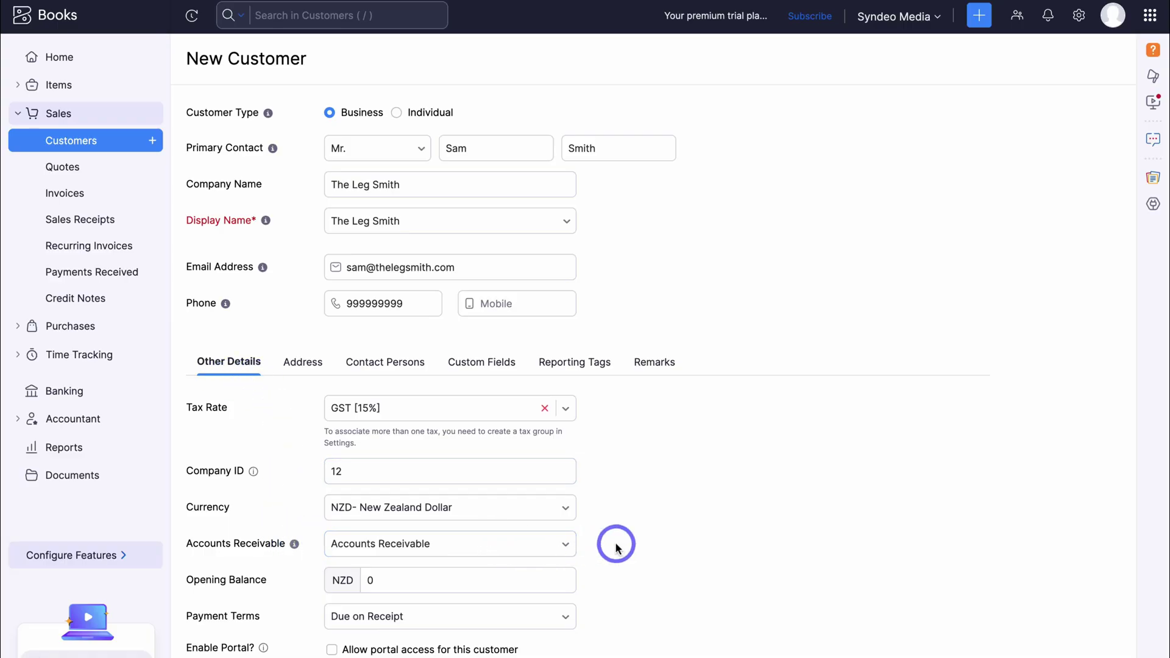
left_click(364, 578)
left_click(306, 606)
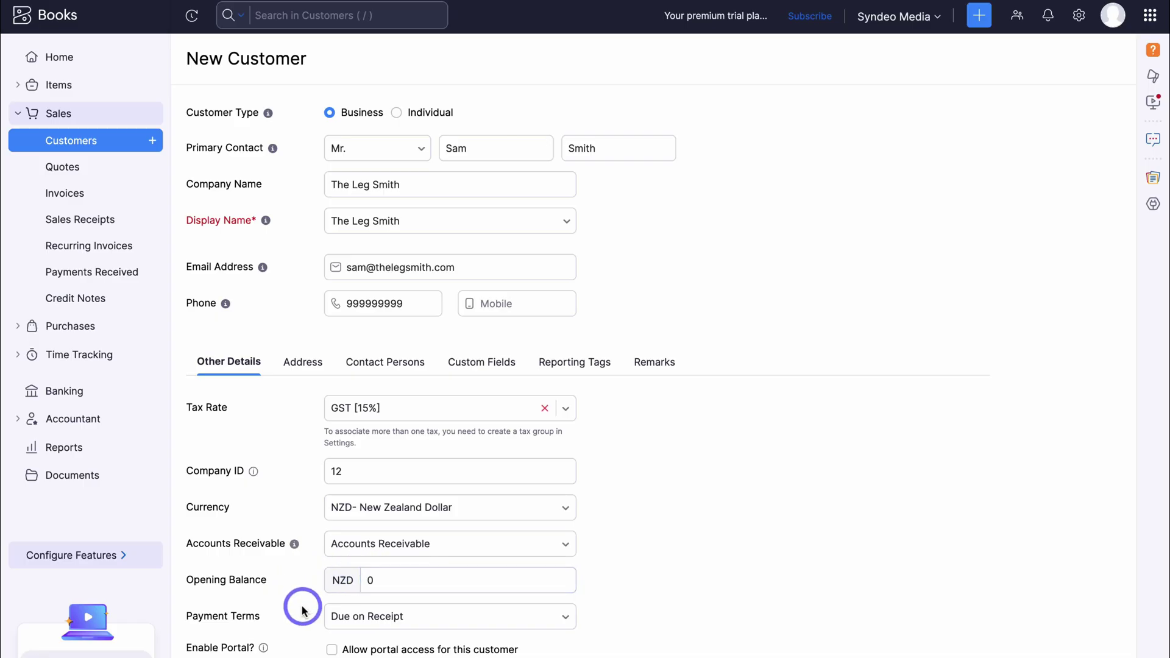
scroll(305, 609, "down", 2)
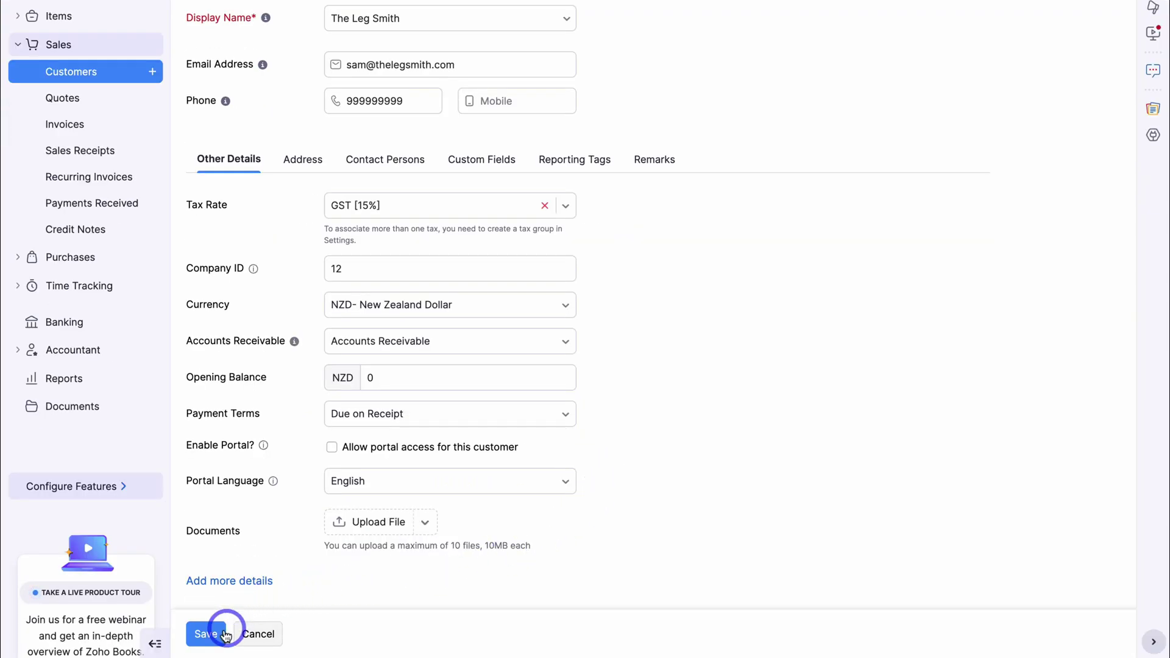
left_click(223, 633)
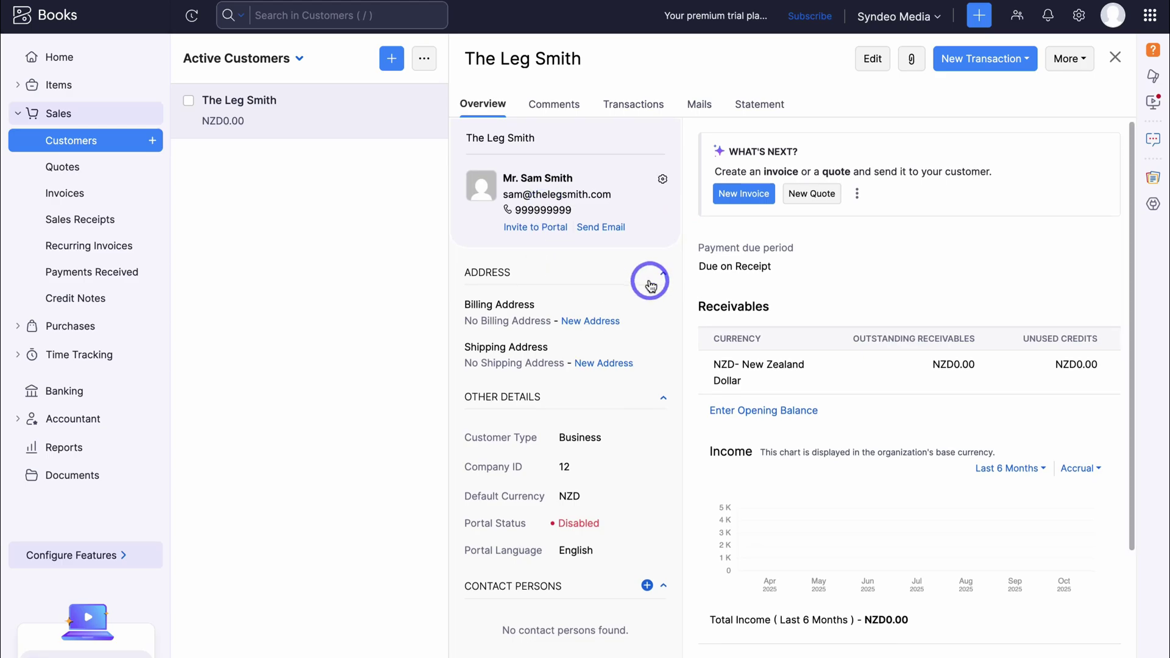
- Start a new invoice and save the transaction preferences with line item level discounts, tax exclusive rates and no rounding
scroll(650, 280, "down", 4)
scroll(649, 281, "up", 4)
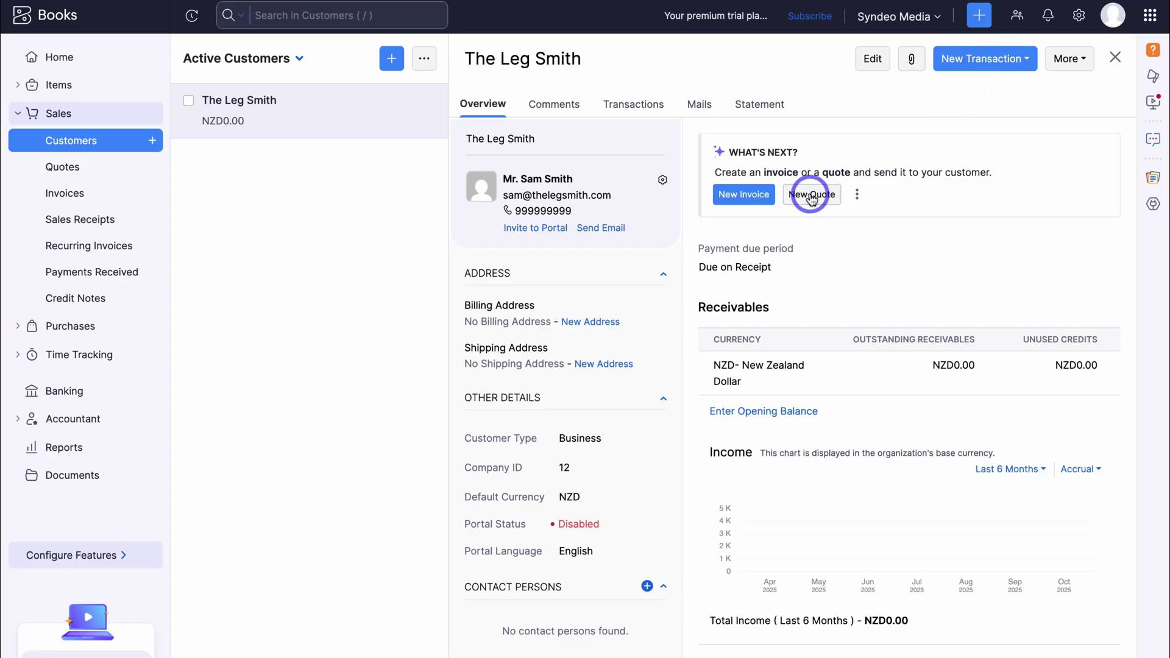
scroll(769, 303, "down", 1)
scroll(769, 303, "down", 3)
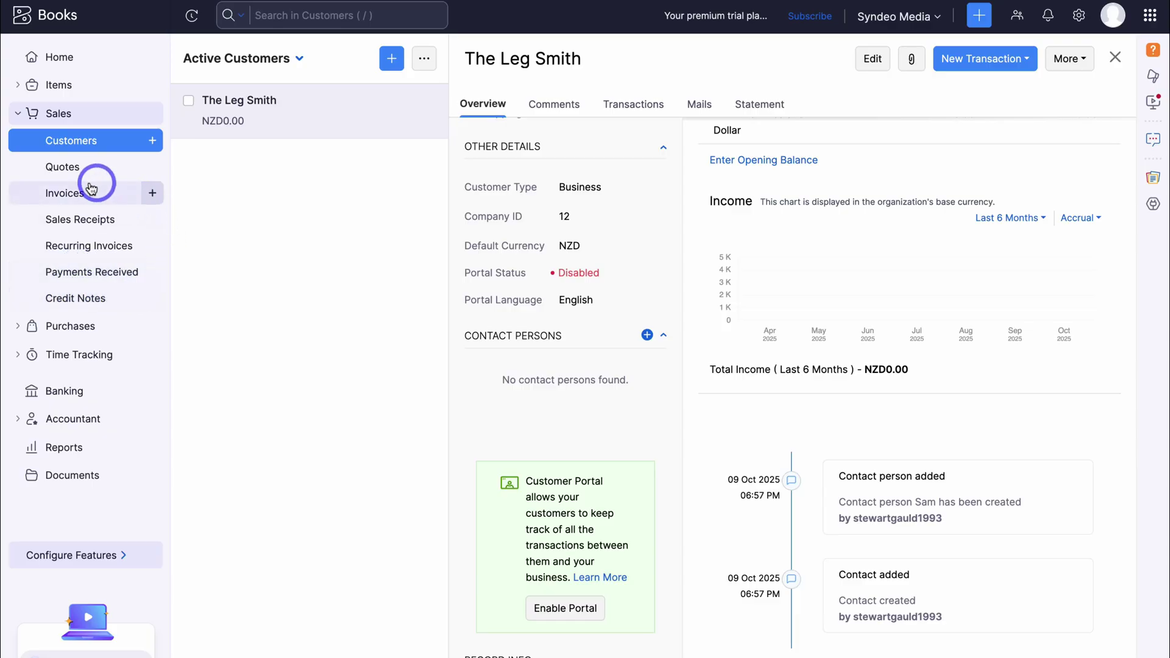
left_click(153, 194)
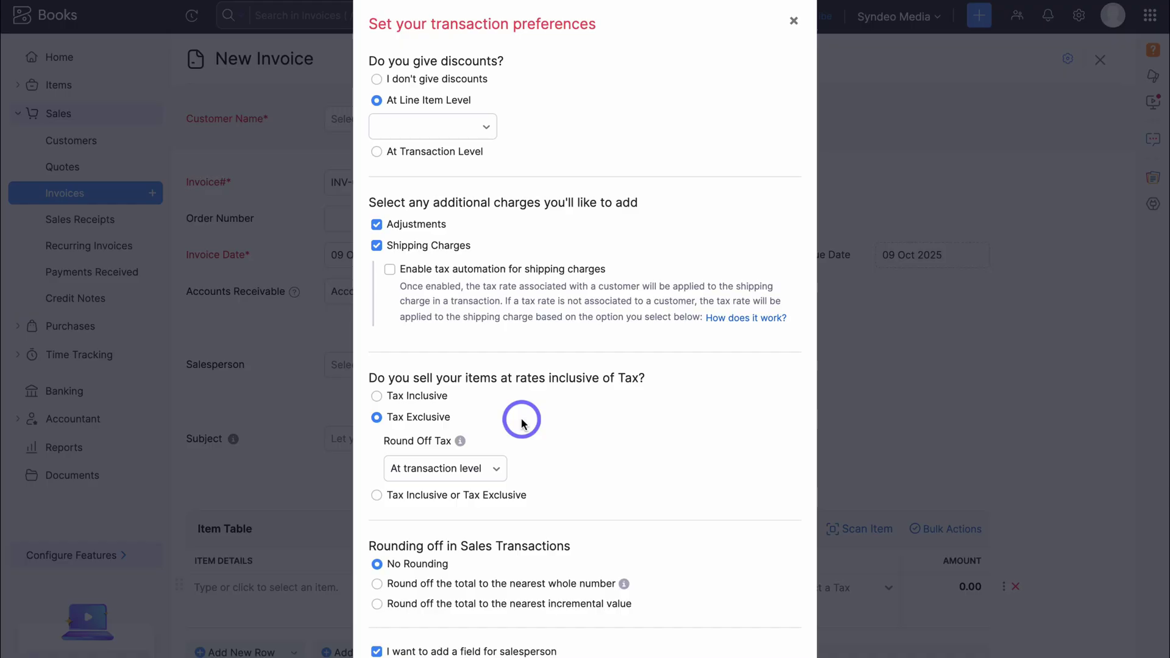
scroll(609, 539, "down", 2)
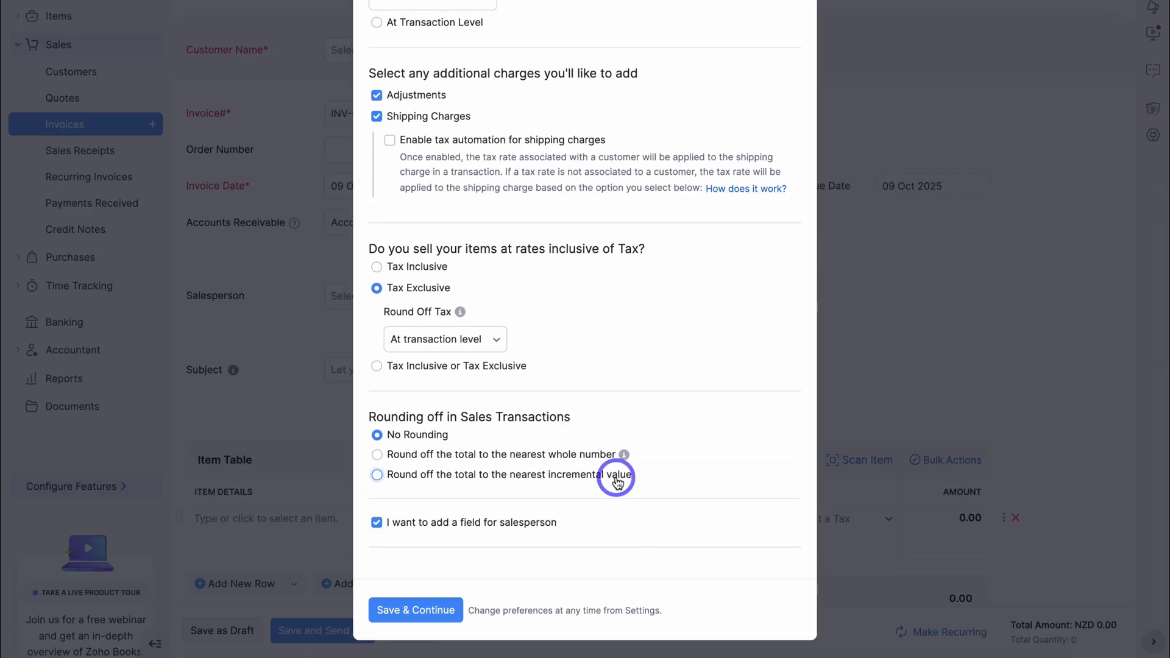
left_click(421, 612)
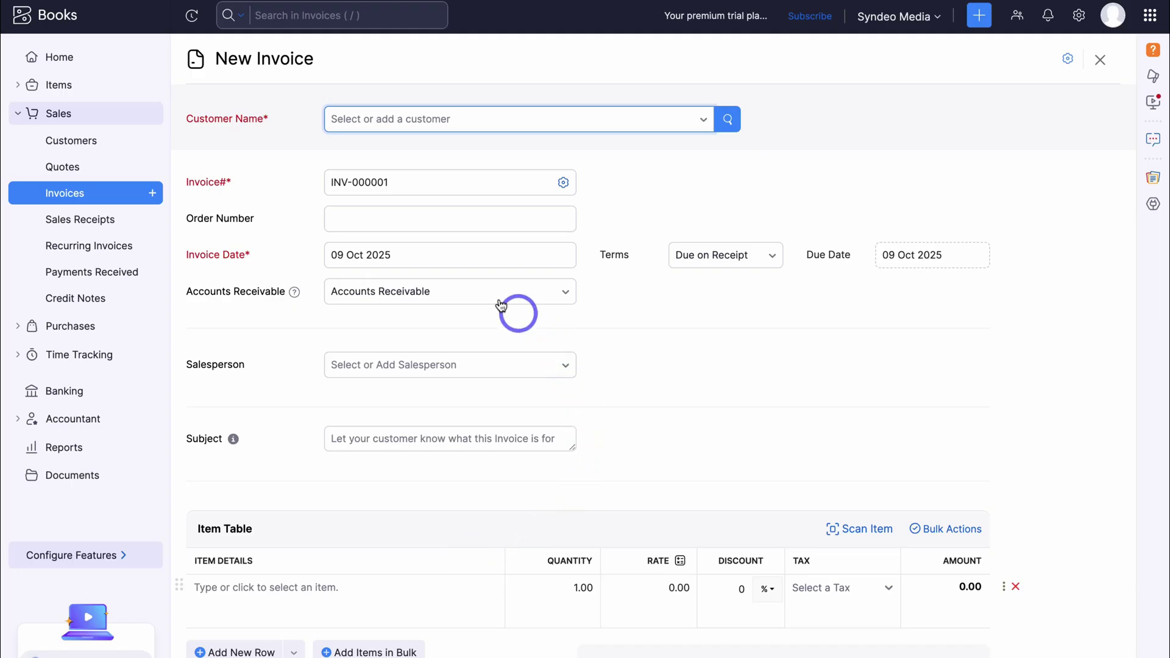
- Select The Leg Smith as the invoice's customer and set the due date to 06 Nov 2025, leaving the salesperson empty
left_click(384, 120)
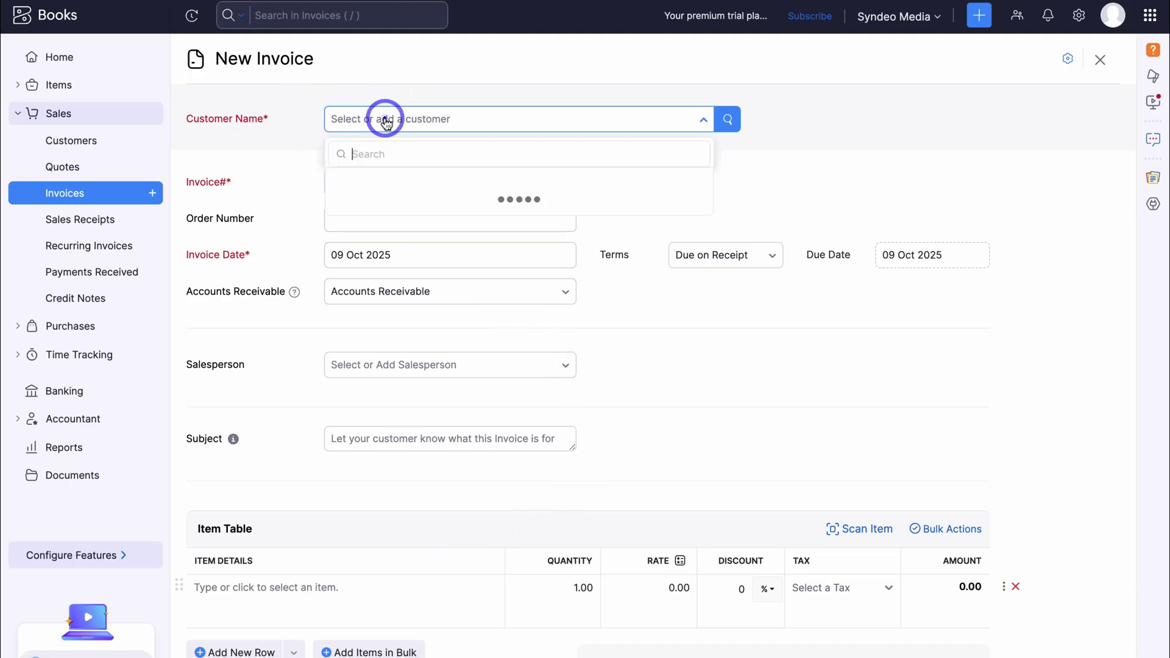
left_click(617, 195)
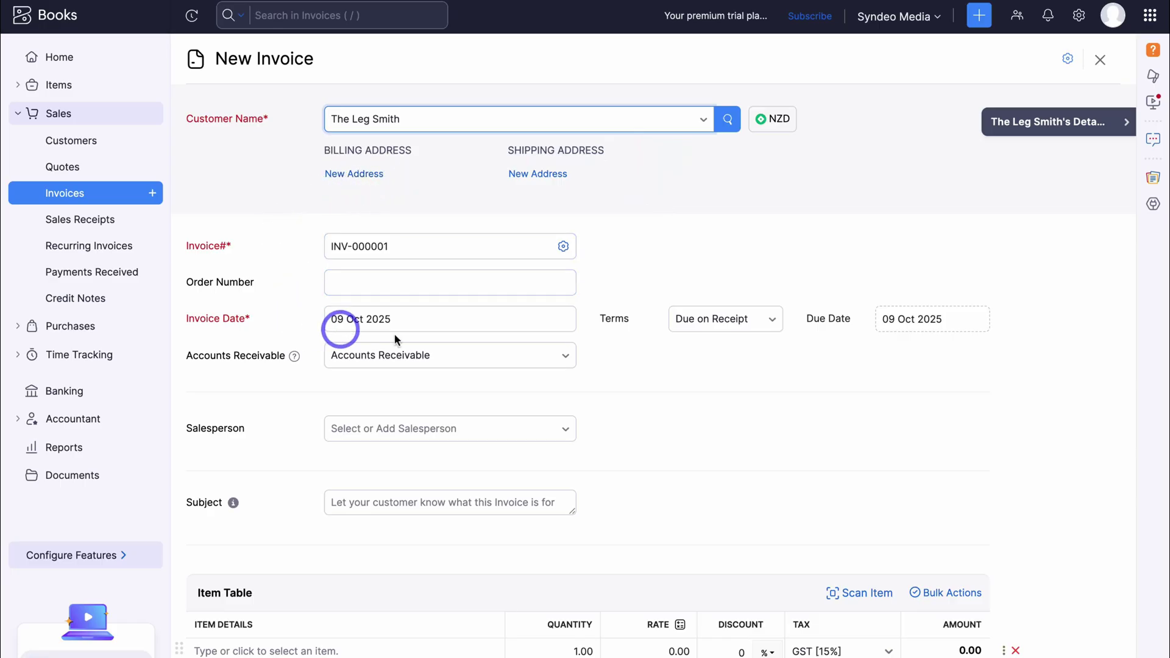
left_click(940, 320)
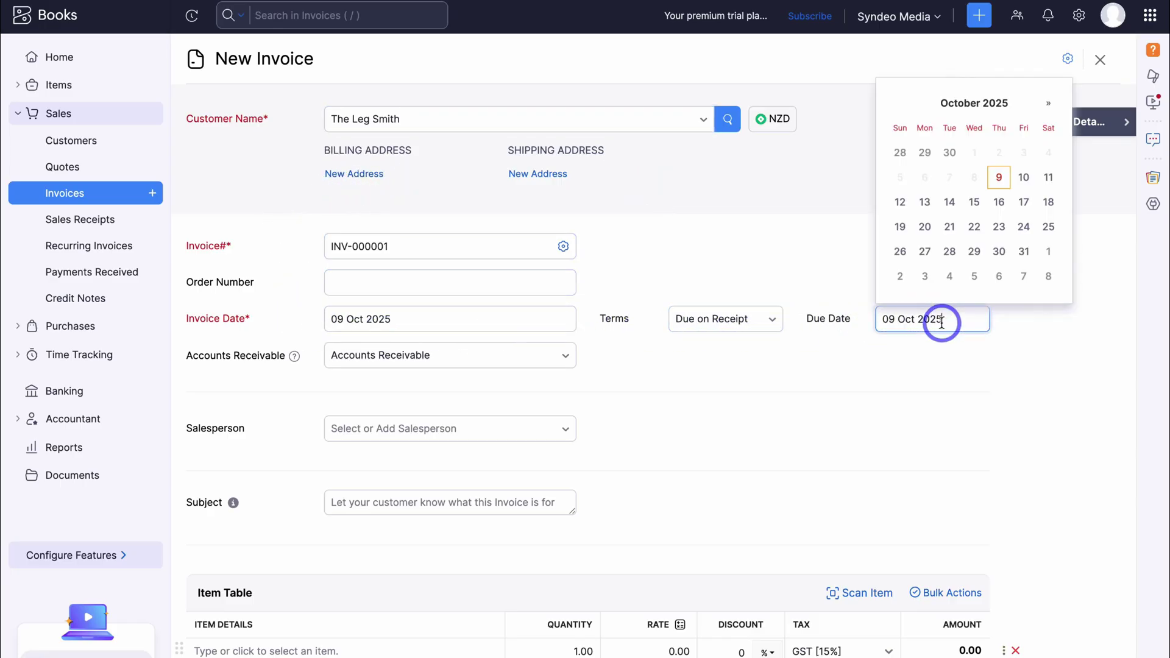
left_click(1000, 277)
left_click(524, 429)
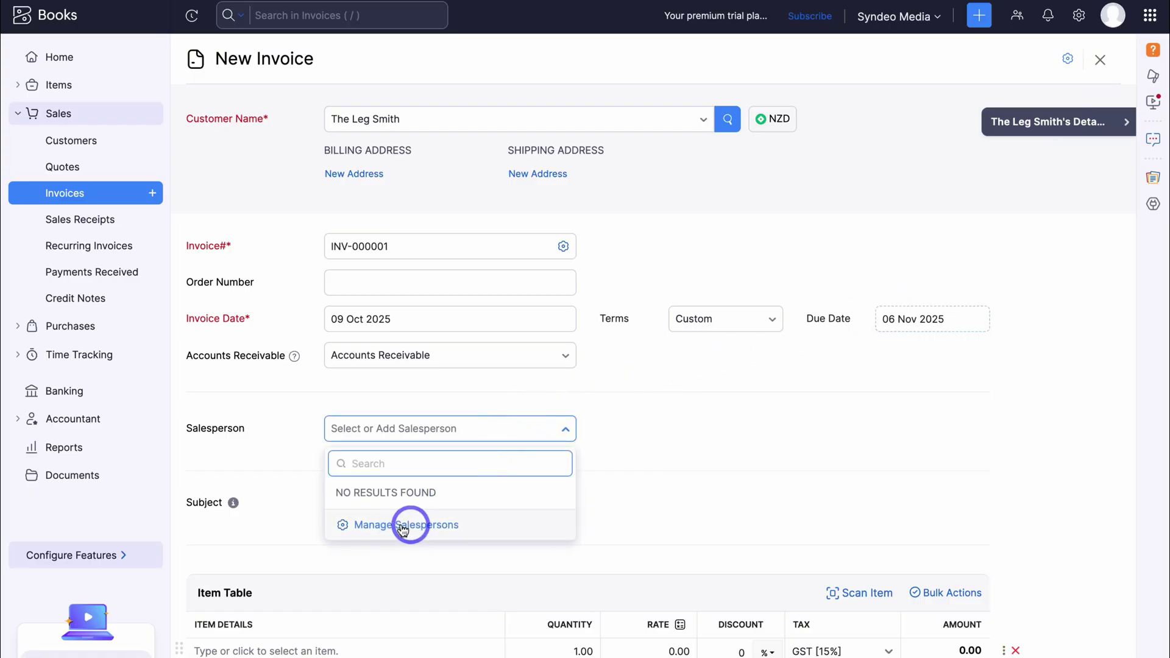
left_click(600, 446)
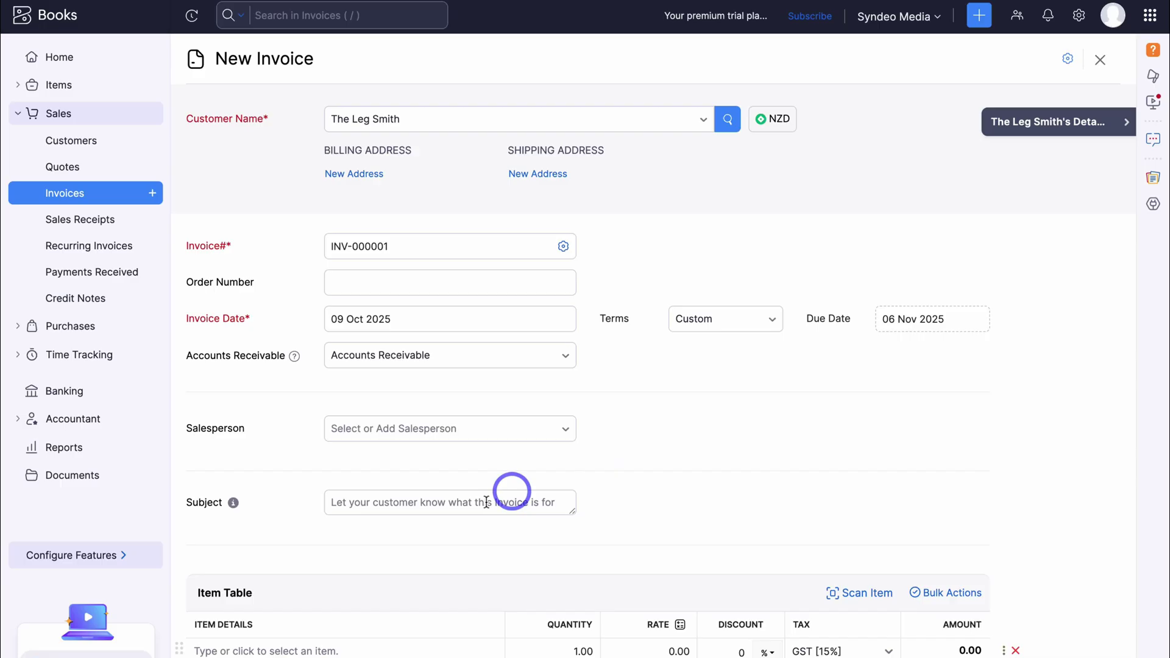
- Add Web Design Package A as the first line item in the invoice's item table
scroll(622, 493, "down", 3)
left_click(469, 511)
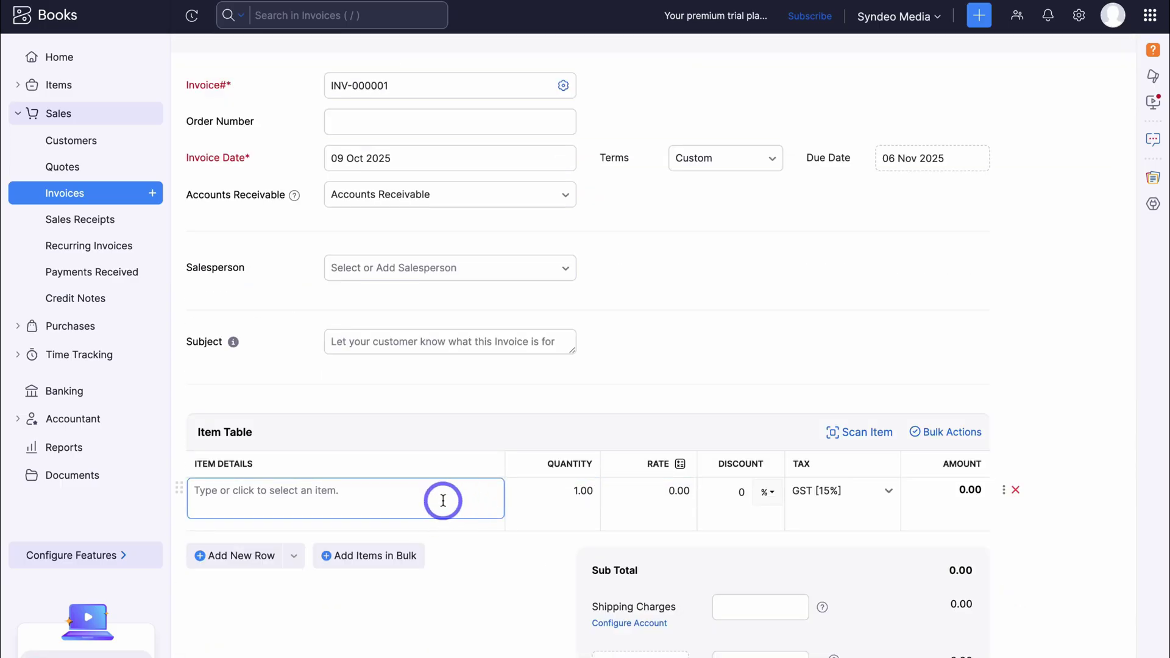
left_click(304, 496)
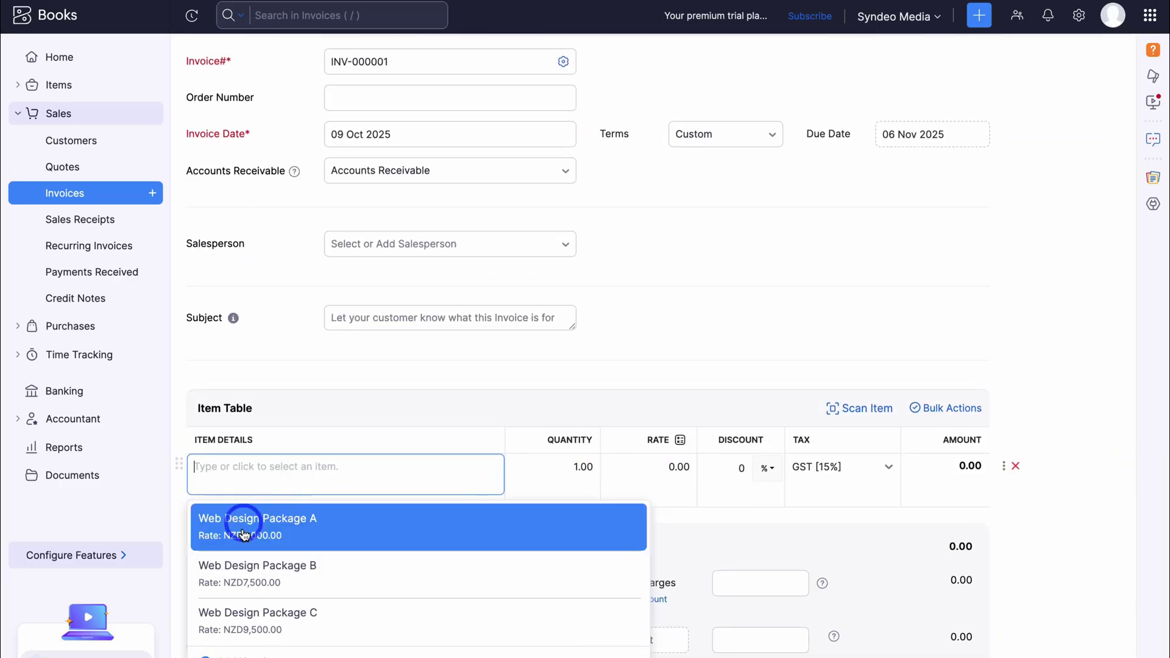
left_click(392, 526)
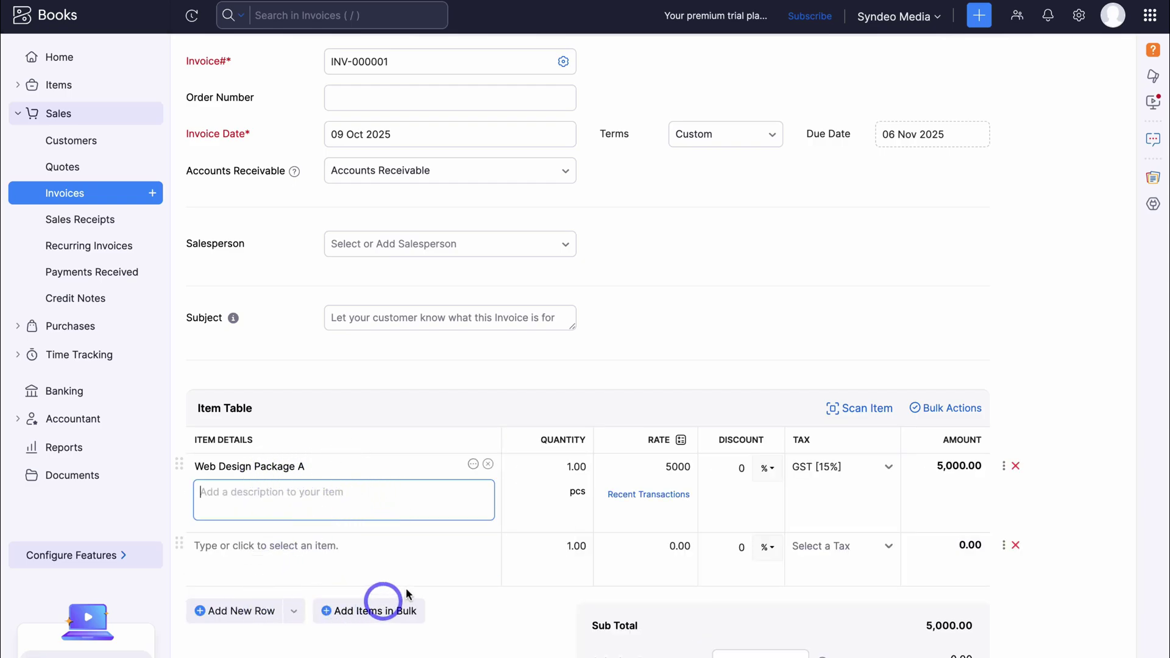
- Review the invoice's totals, PayPal payment option and email recipient, and save it with the Save and Send Later option
scroll(416, 577, "down", 4)
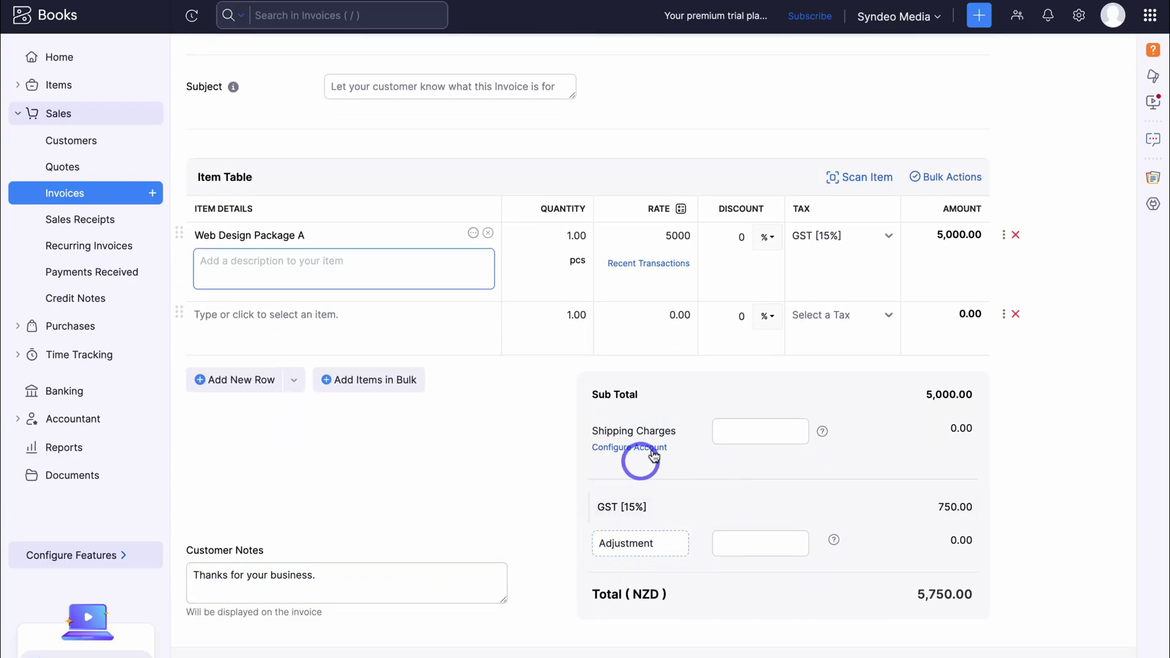
scroll(683, 463, "down", 1)
scroll(683, 463, "down", 5)
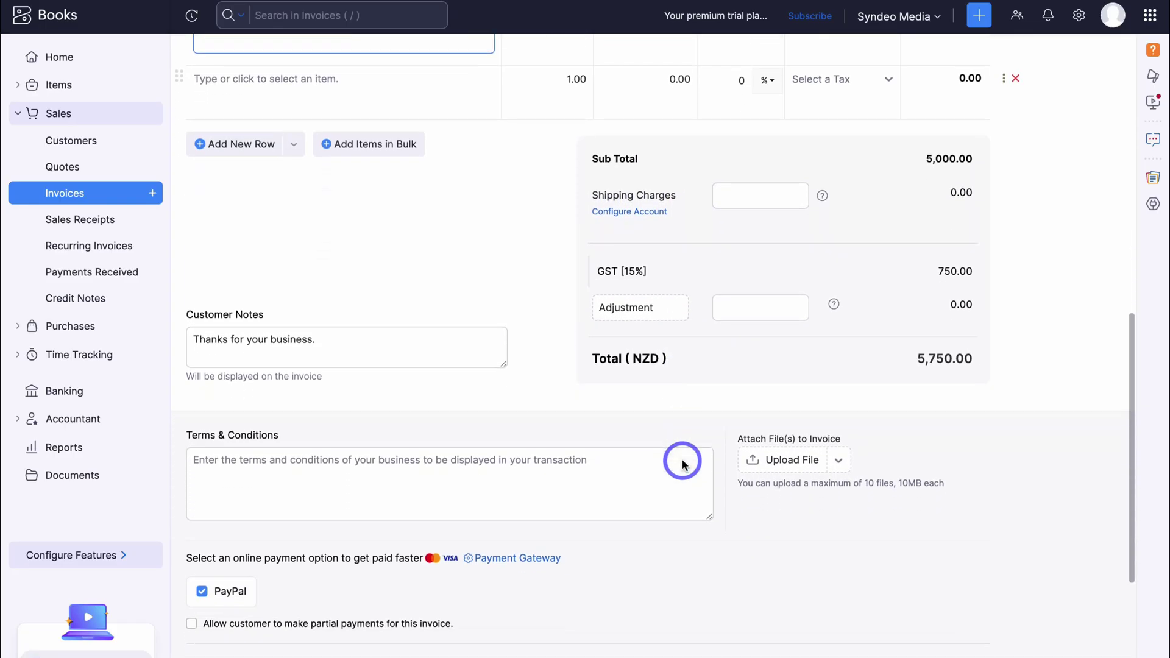
scroll(688, 495, "down", 2)
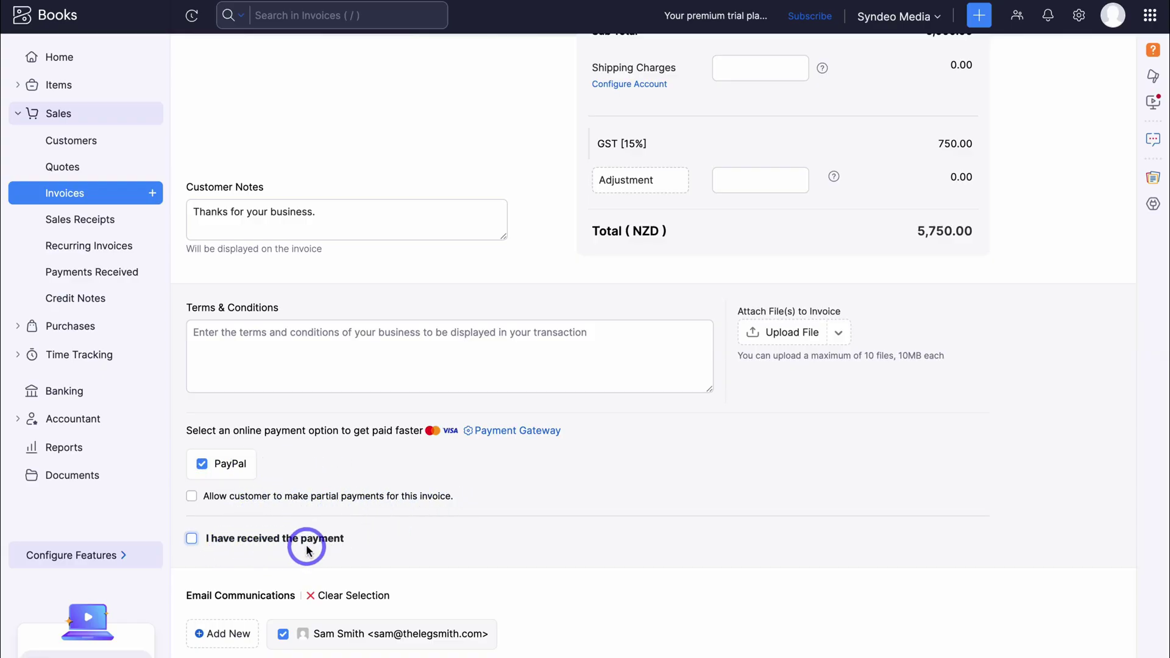
scroll(471, 552, "down", 2)
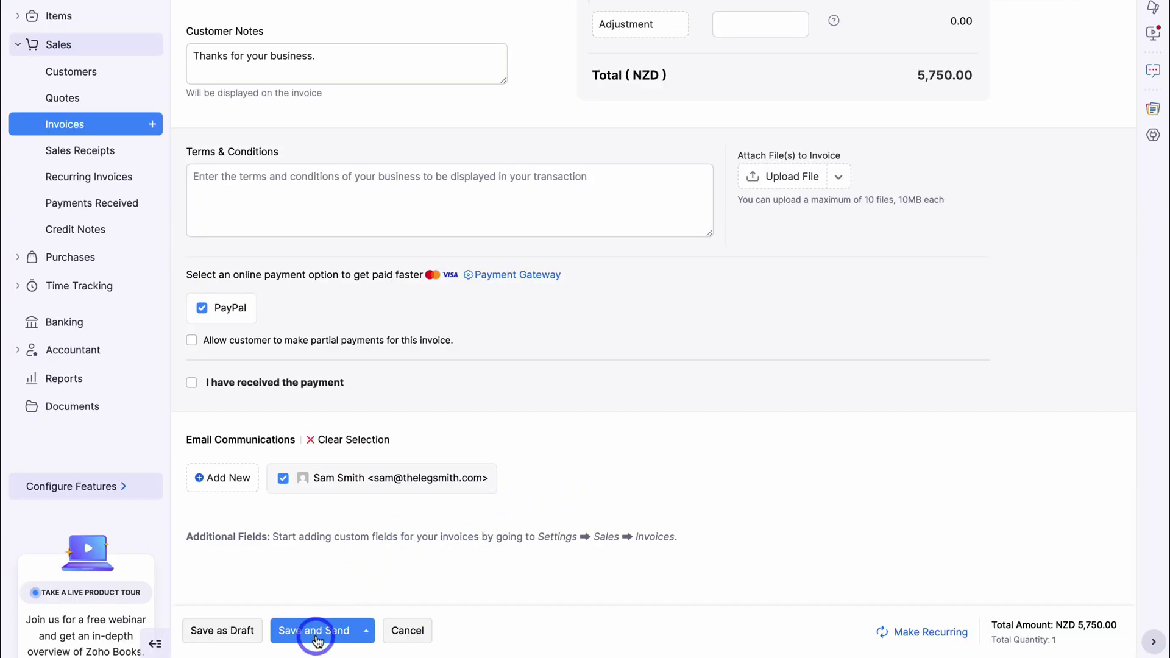
left_click(366, 630)
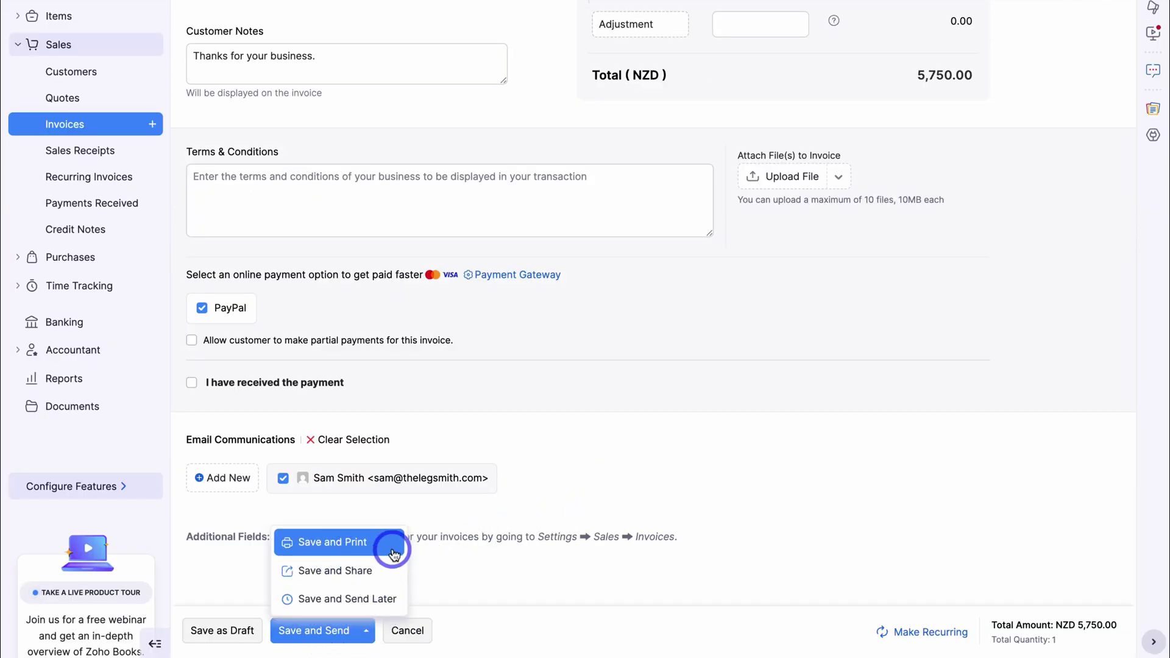
left_click(344, 600)
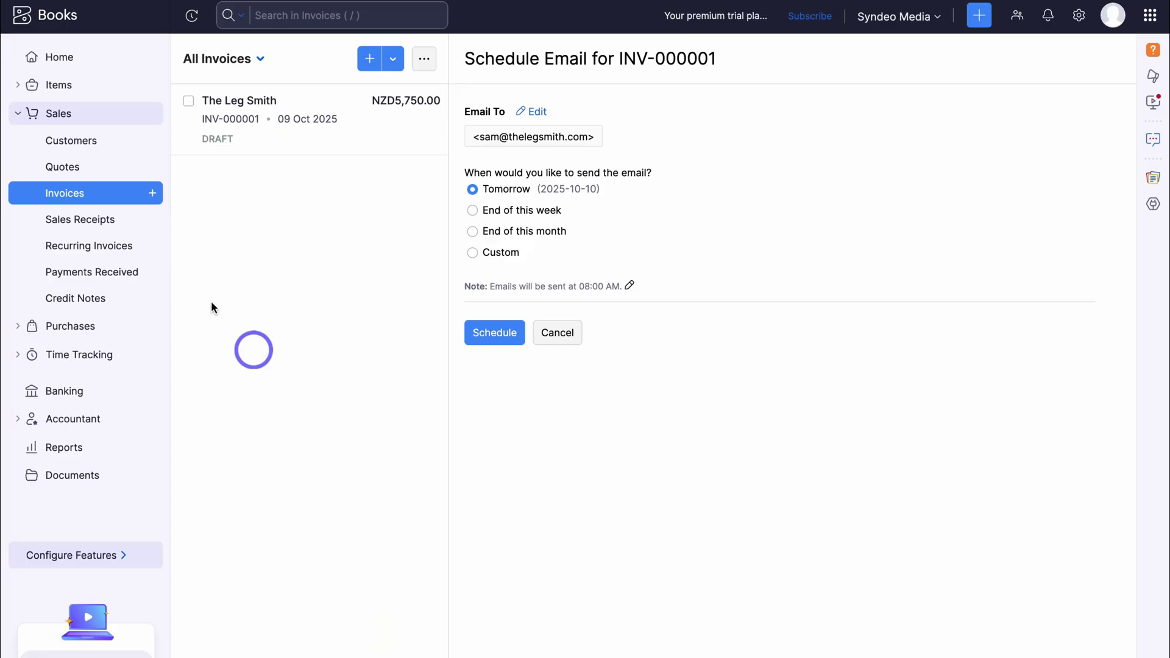
- Open the Quotes section and review the life cycle of a quote and the module's capabilities
left_click(91, 166)
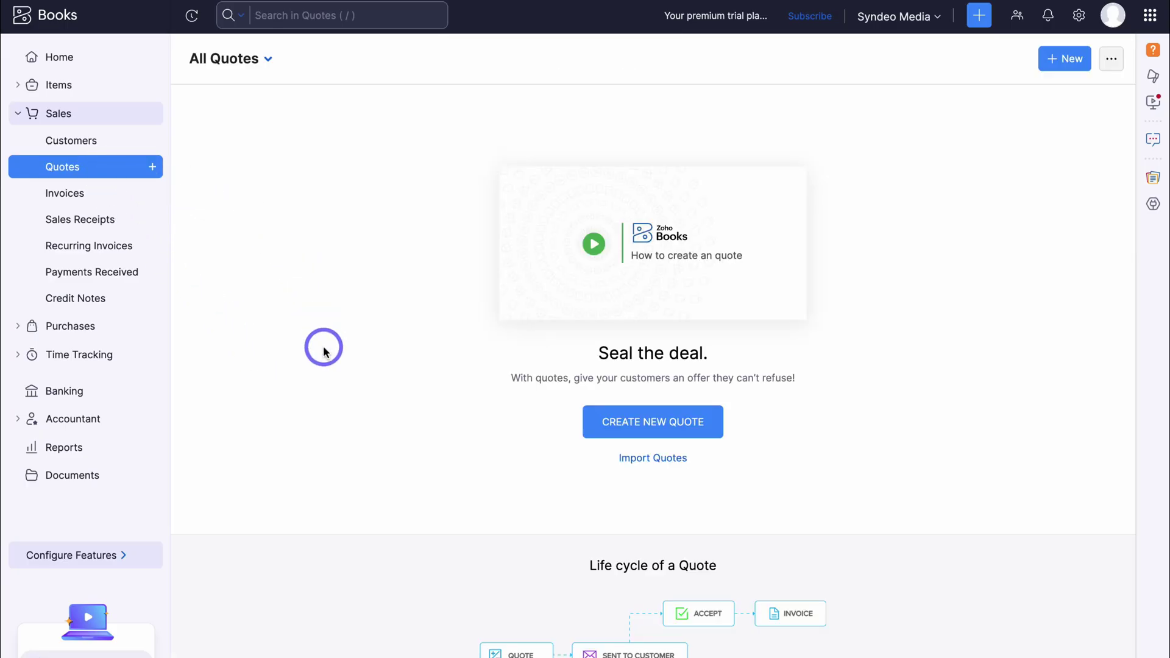
scroll(323, 350, "down", 5)
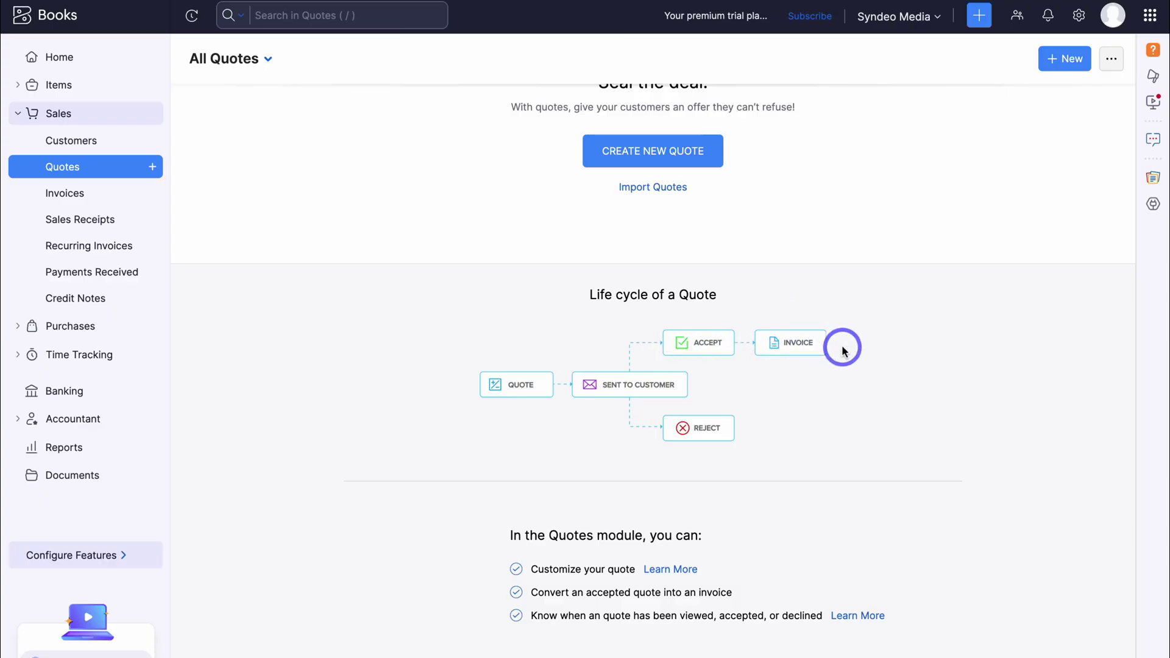
scroll(679, 405, "up", 4)
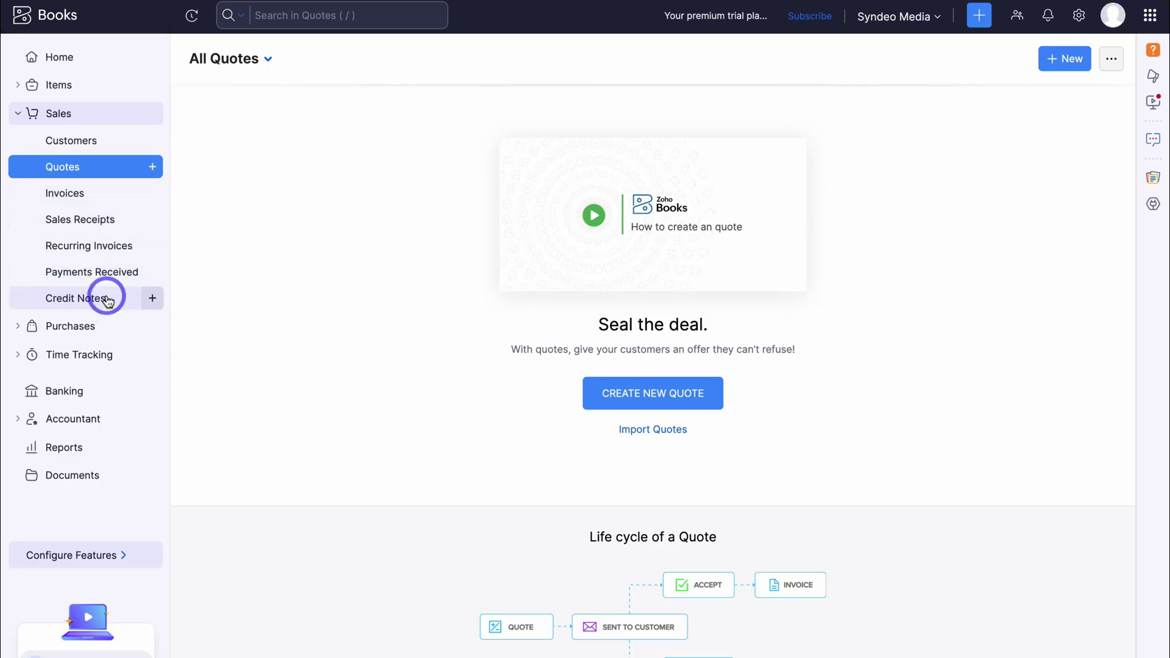
- Compare the modules available under Purchases with those under Sales, finishing on the Purchases modules
left_click(38, 325)
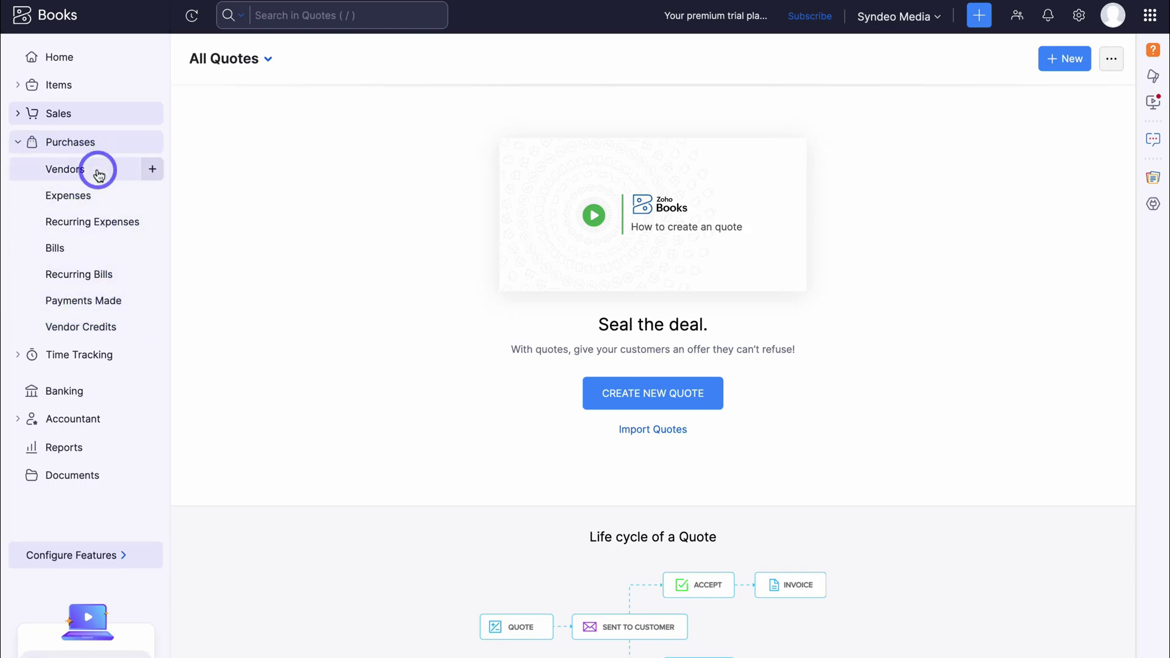
left_click(91, 113)
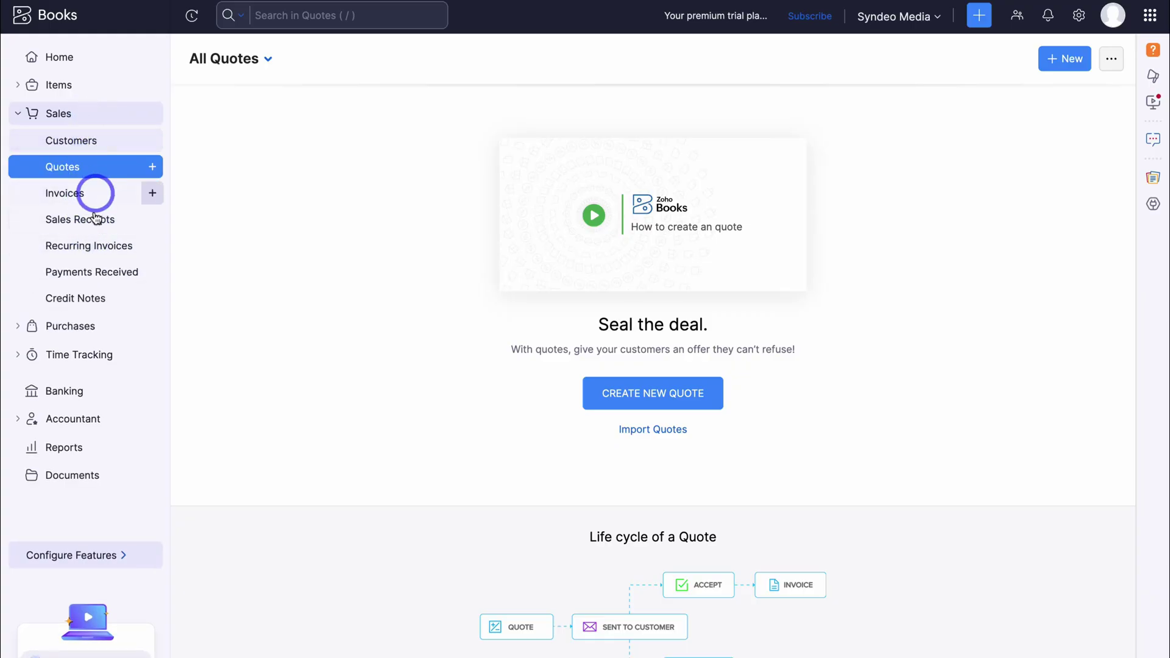
left_click(84, 326)
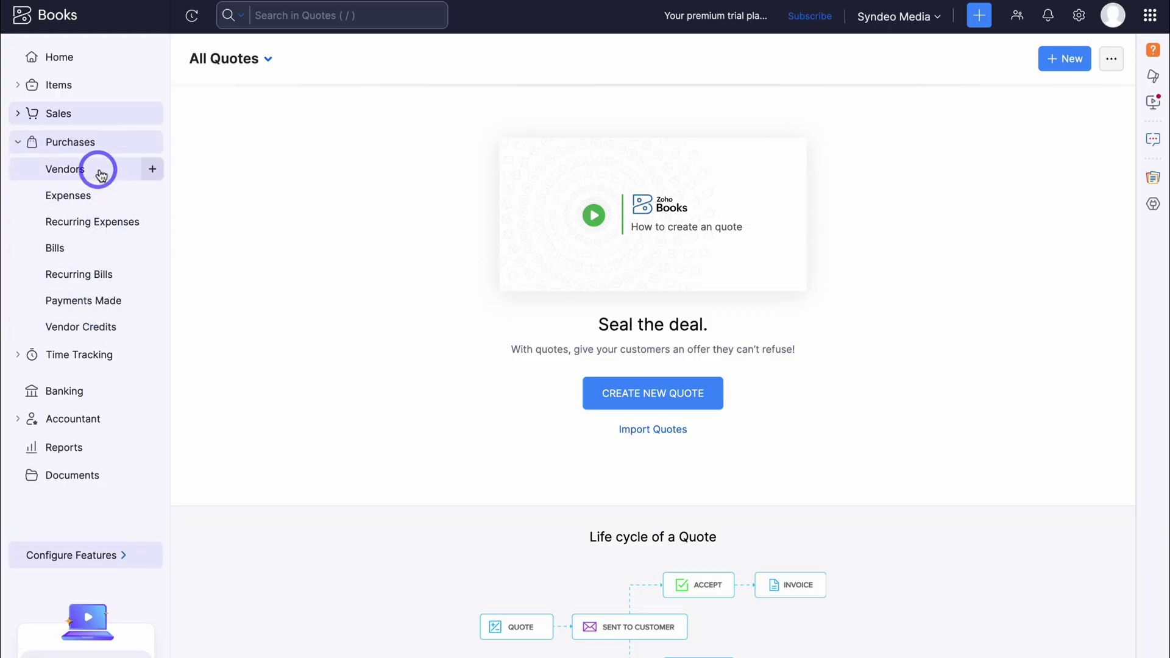
- Open a new vendor form and review its contact, tax, currency and payment term fields
left_click(150, 170)
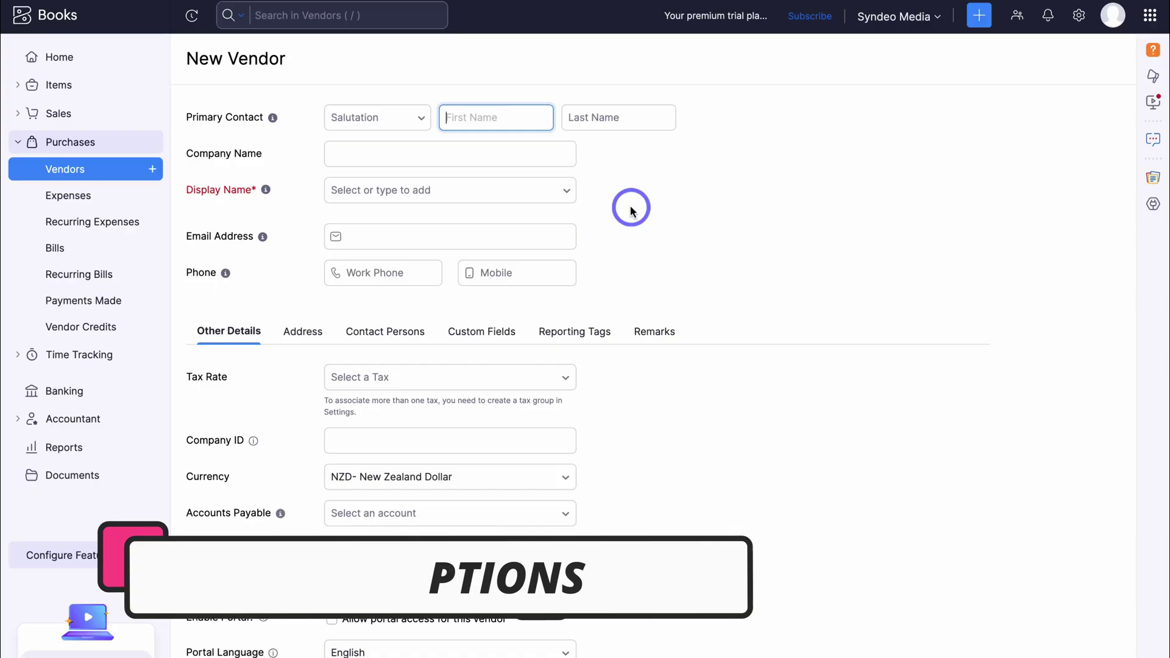
scroll(631, 209, "down", 3)
scroll(632, 209, "up", 3)
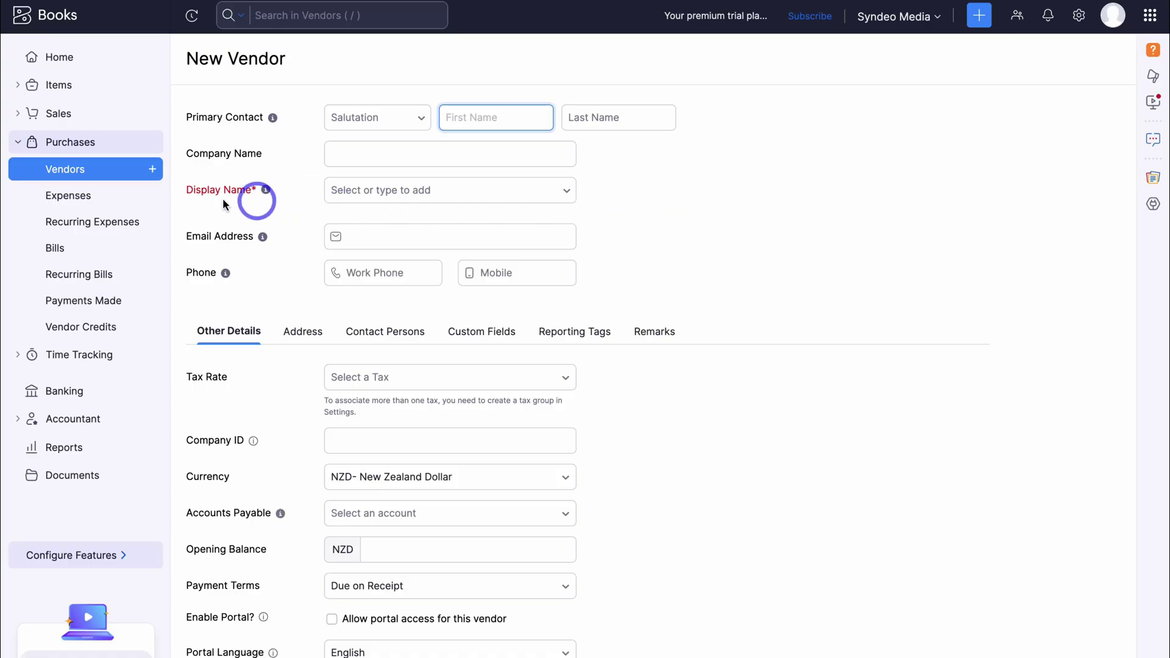
- Open the form for recording an expense and look through its expense account choices and other fields
left_click(105, 199)
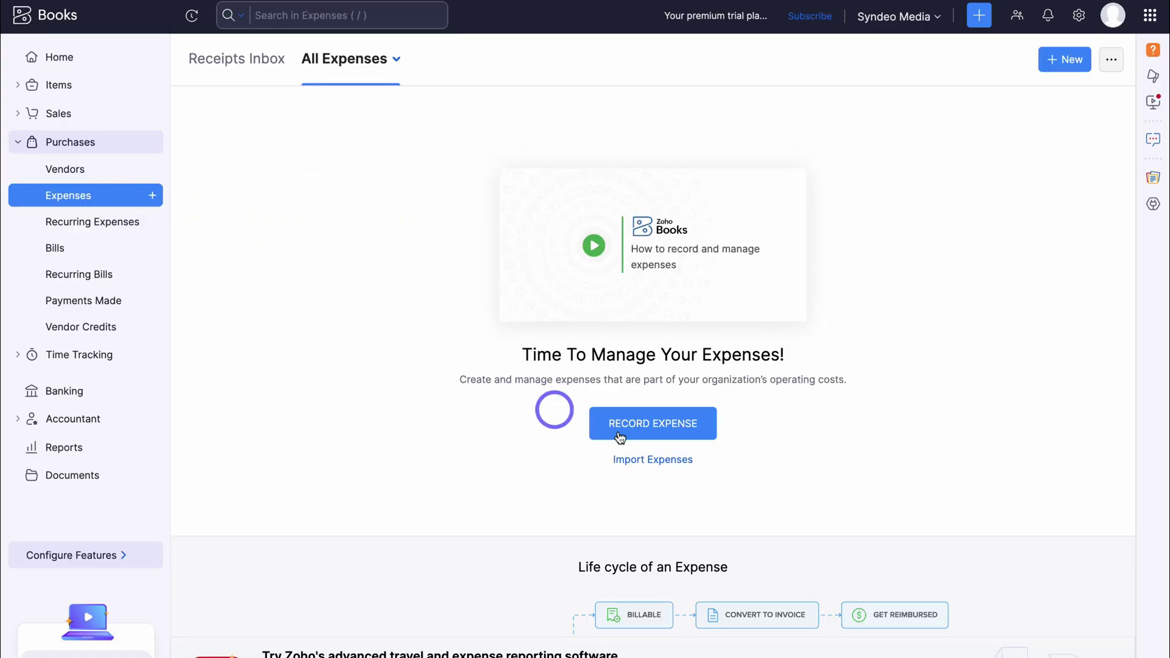
left_click(645, 424)
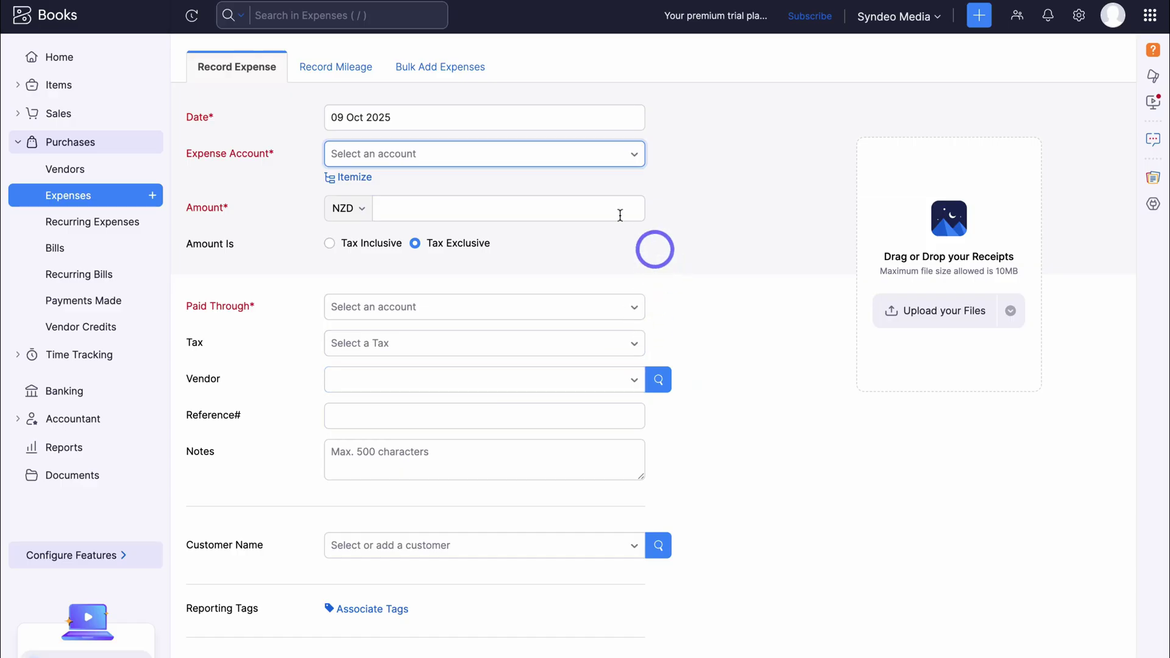
left_click(549, 156)
left_click(711, 277)
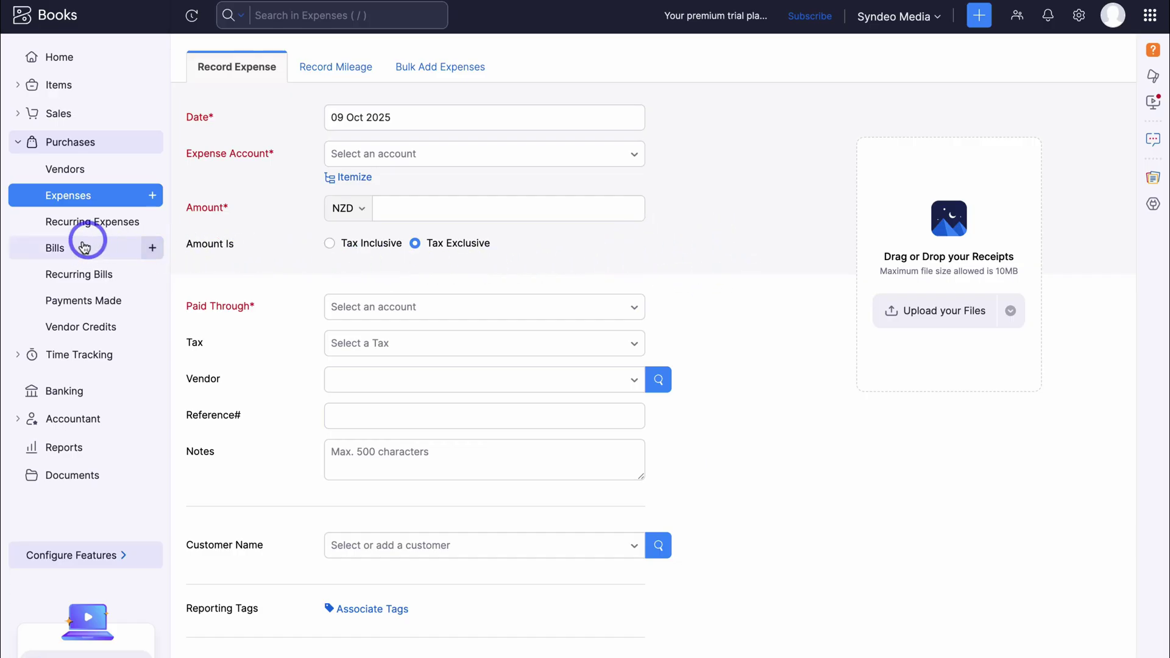
- Open a new bill form to review its fields, and compare the Sales modules with the Purchases modules
left_click(151, 248)
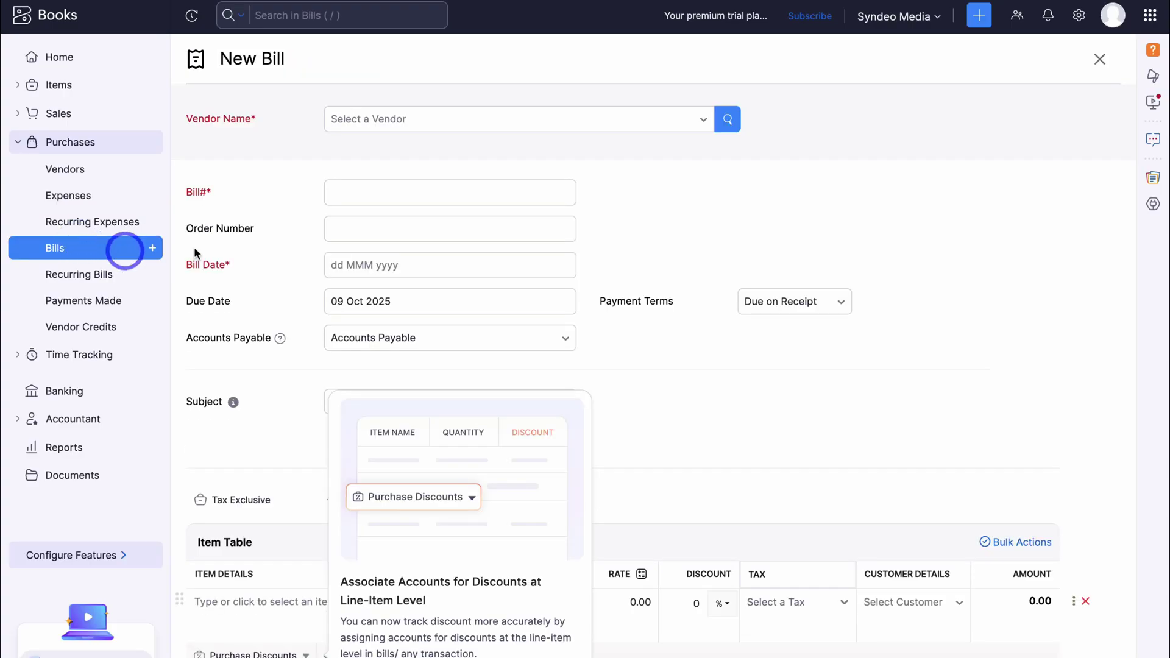
left_click(368, 127)
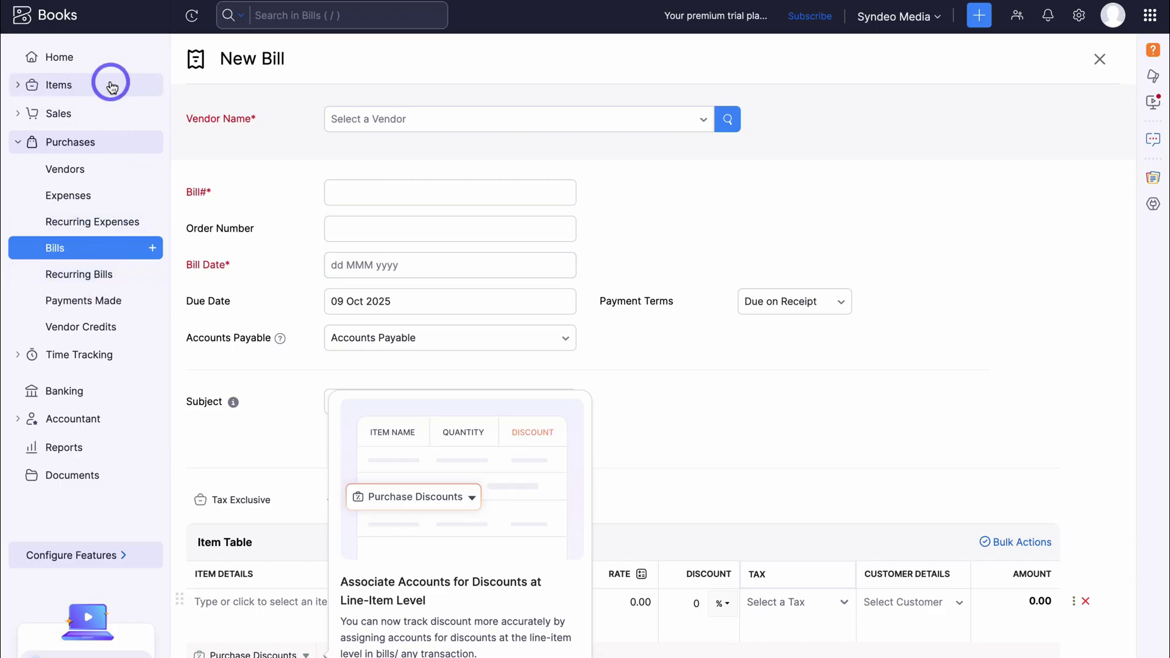
left_click(89, 116)
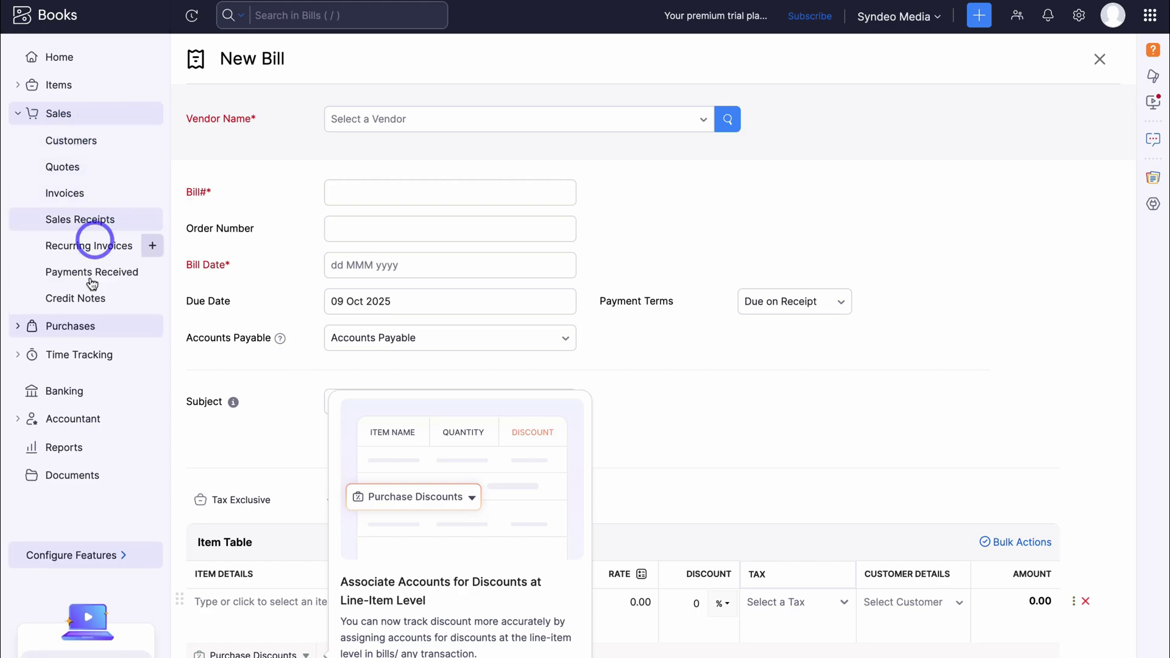
left_click(93, 327)
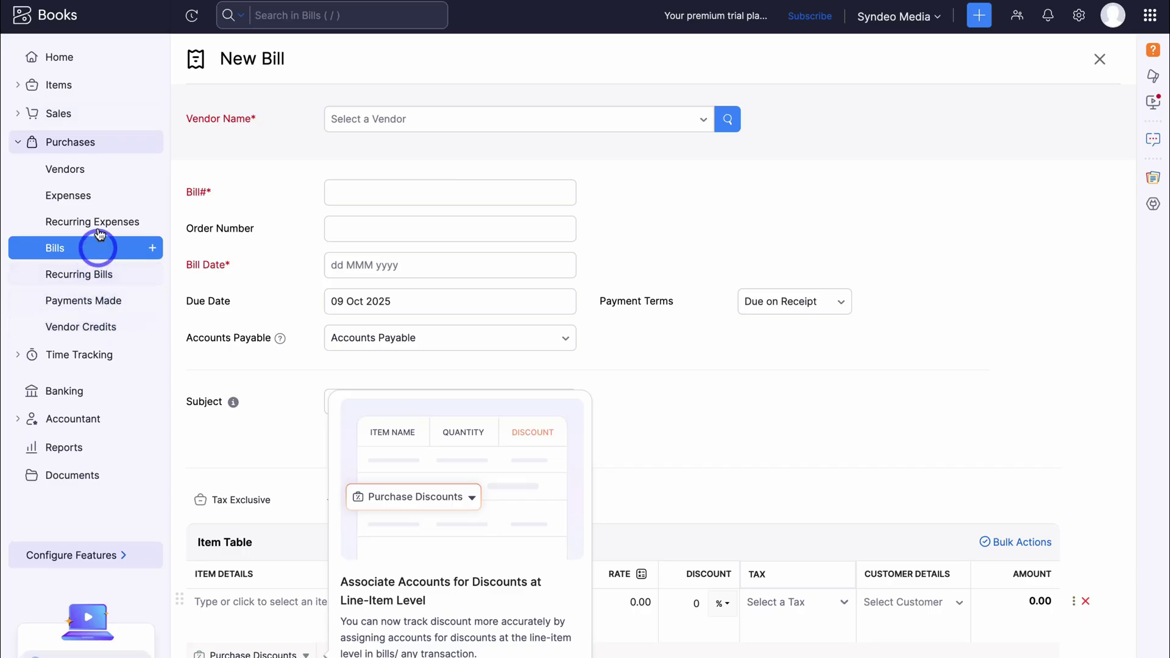
- Open Projects under Time Tracking and review the life cycle of a project
left_click(92, 355)
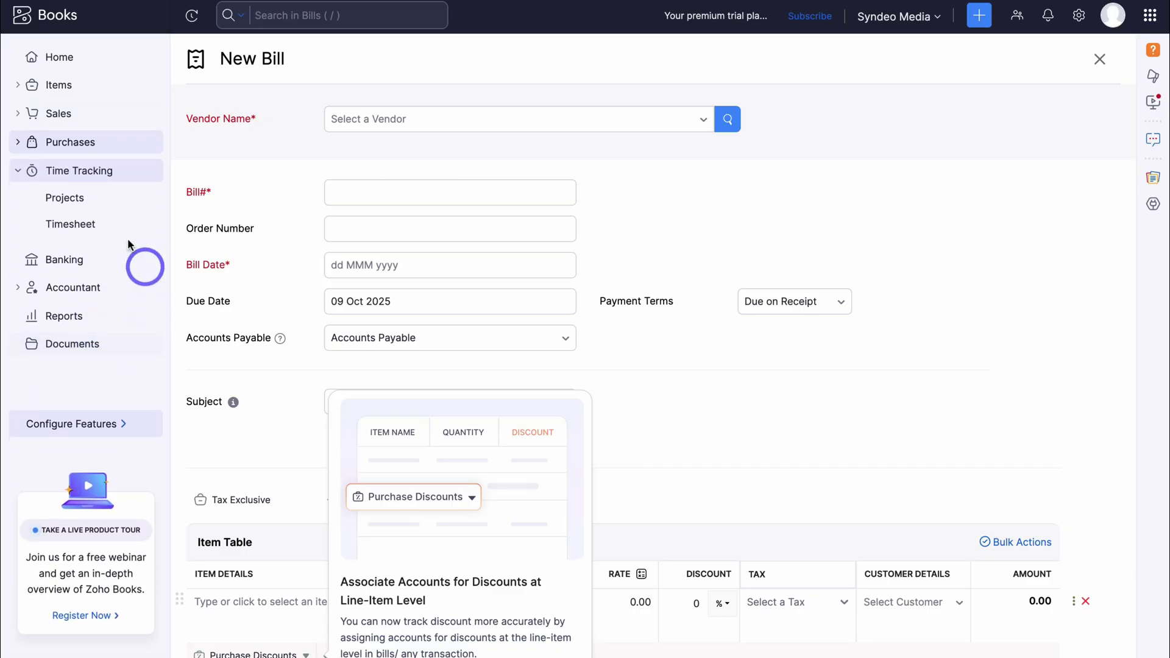
left_click(102, 208)
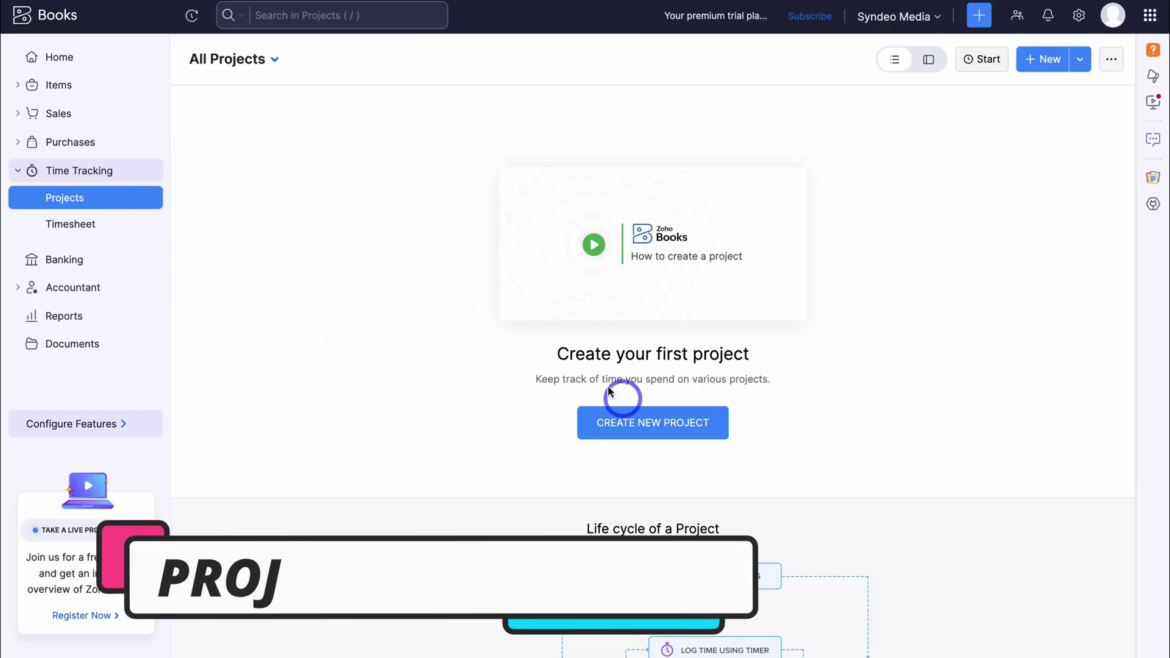
scroll(793, 395, "down", 3)
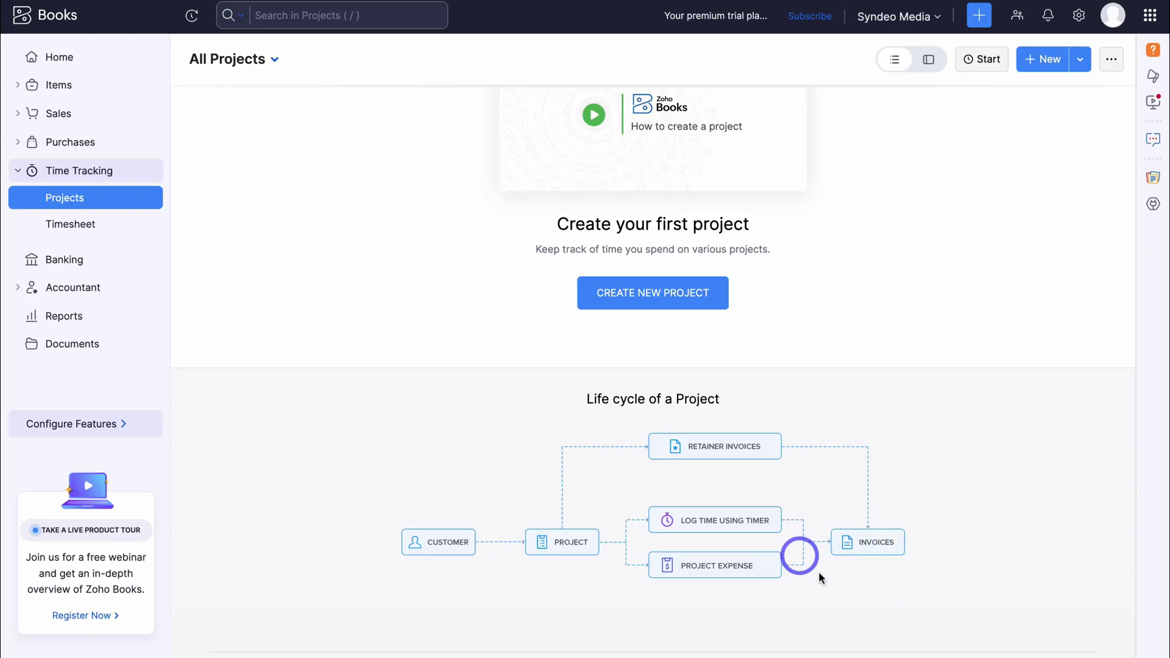
scroll(884, 571, "up", 2)
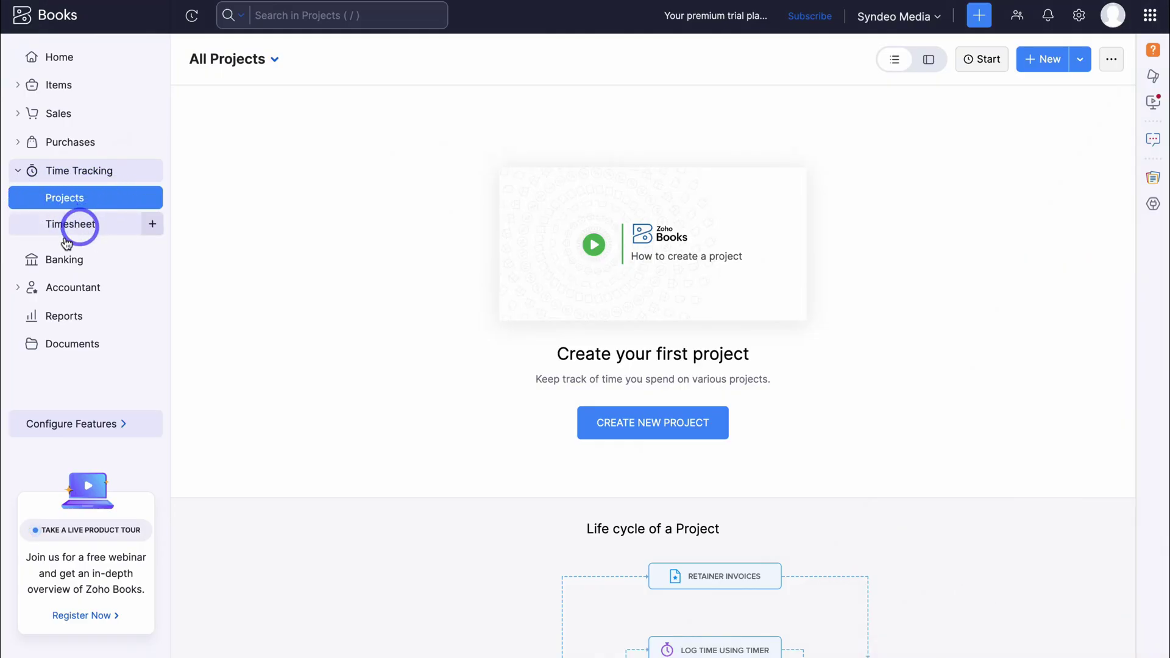
- Open the Chart of Accounts and look through the active accounts and their types
left_click(92, 290)
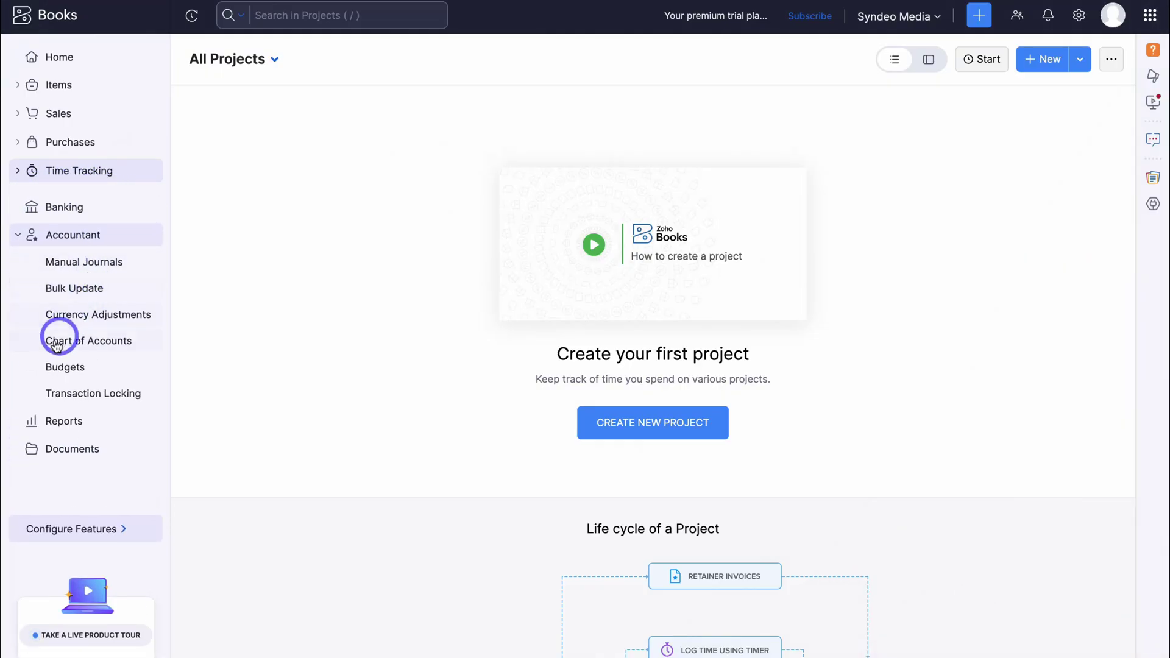
left_click(136, 339)
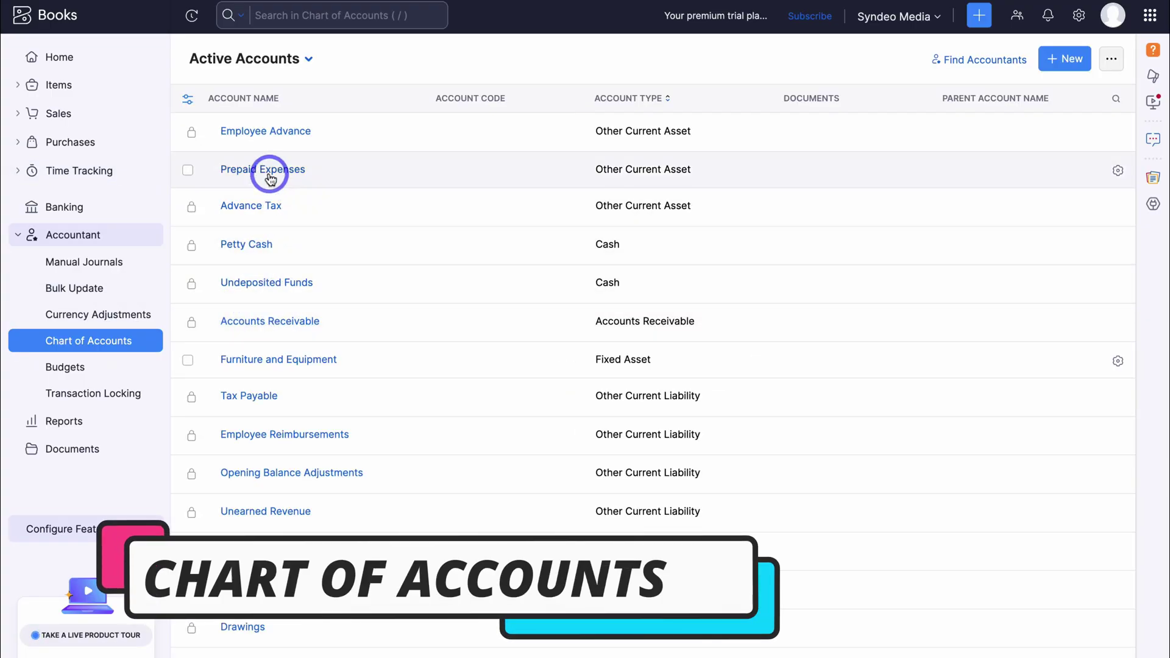
scroll(270, 178, "down", 6)
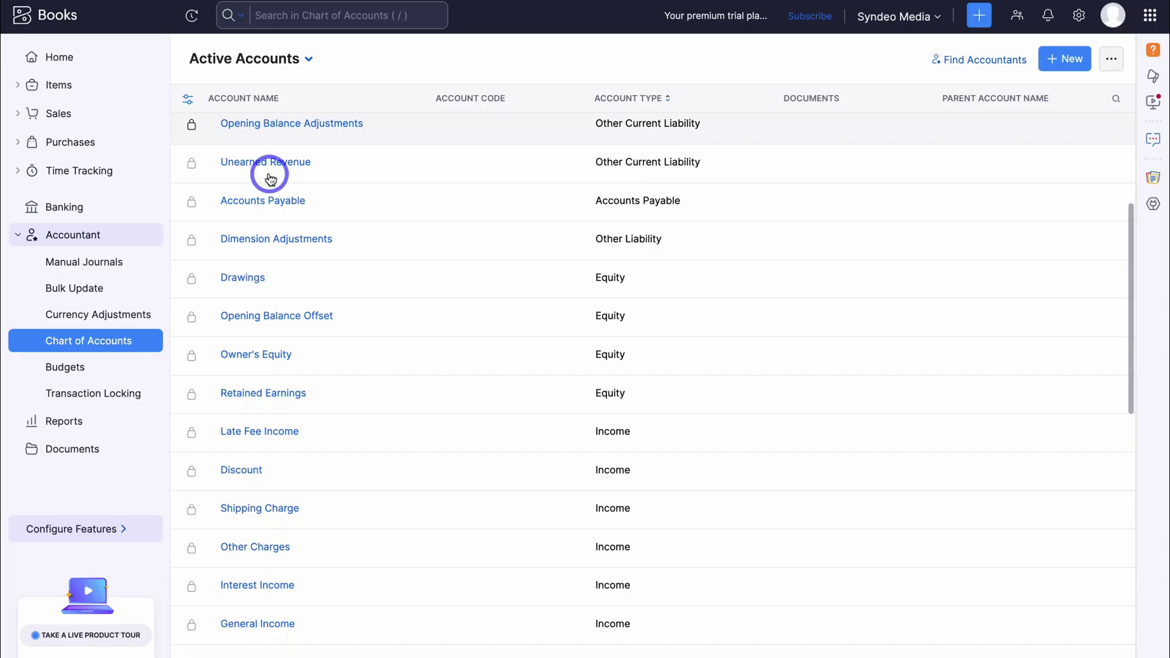
scroll(270, 178, "down", 5)
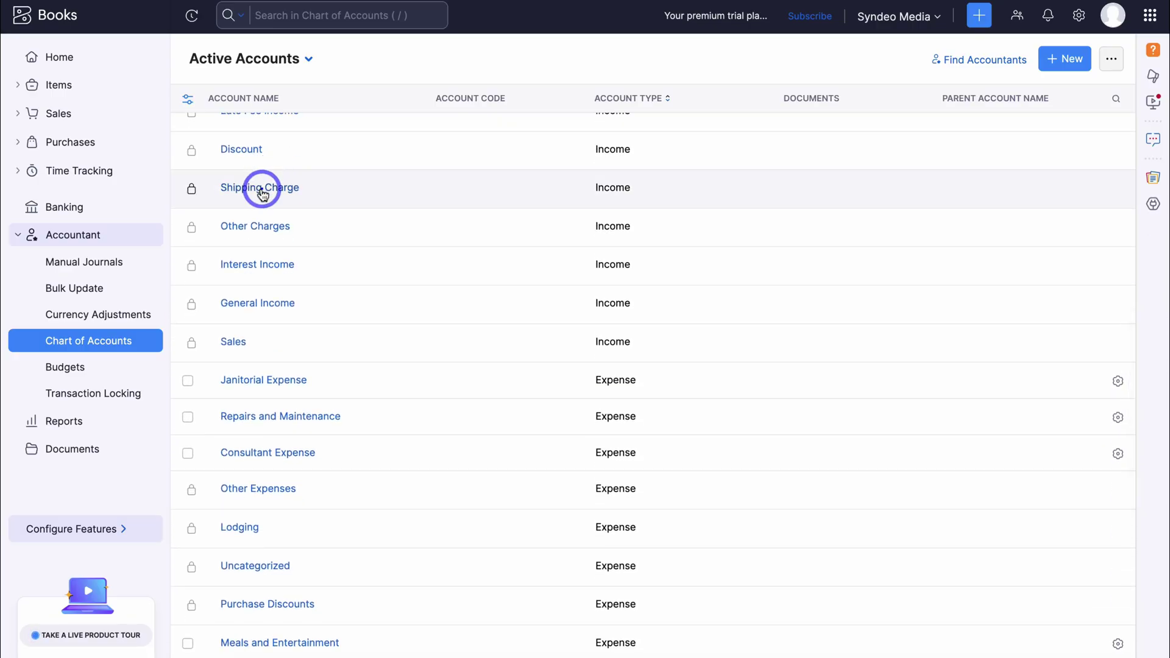
- Open the Shipping Charge account's edit form, review its details and leave it without saving
left_click(262, 193)
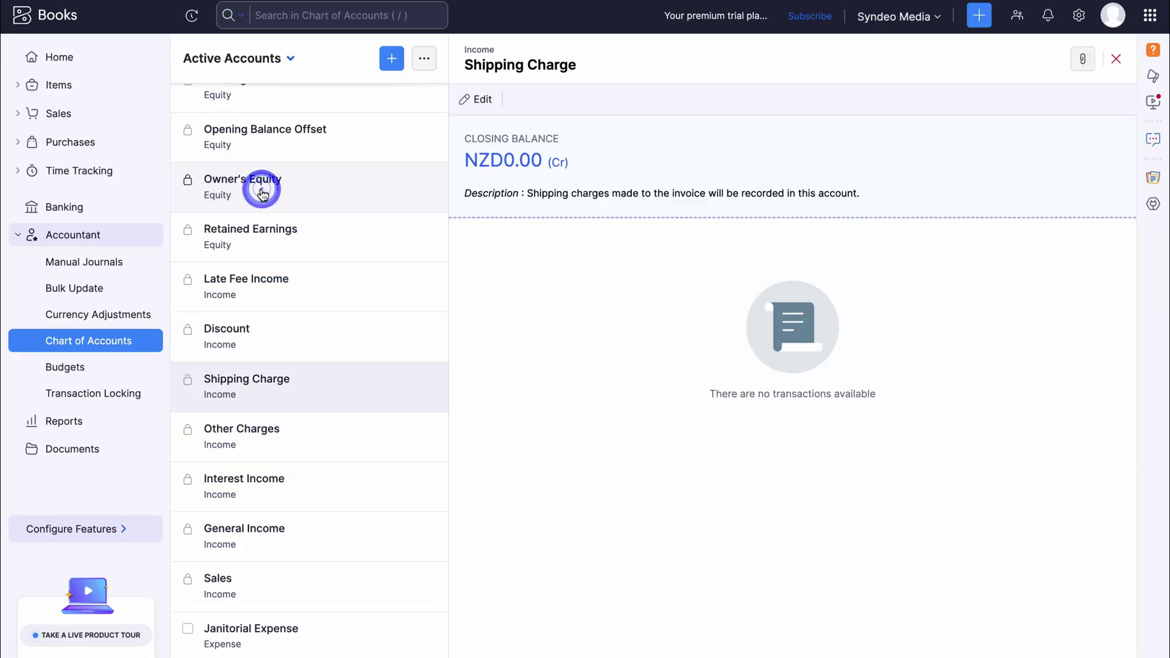
left_click(481, 101)
left_click(404, 230)
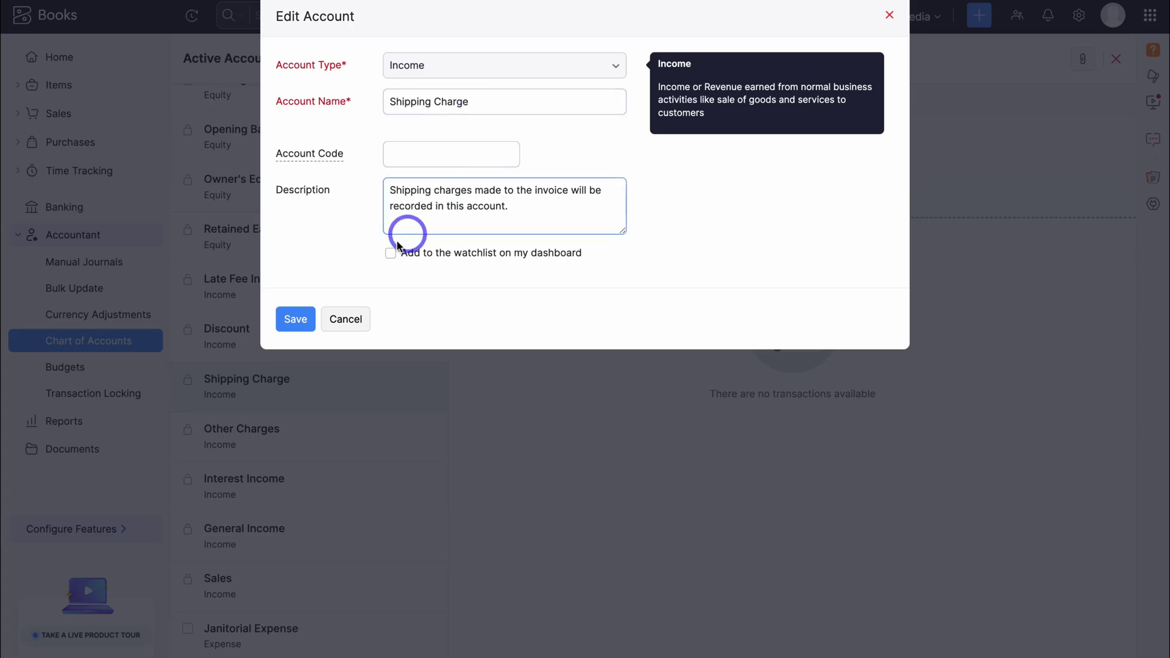
left_click(356, 317)
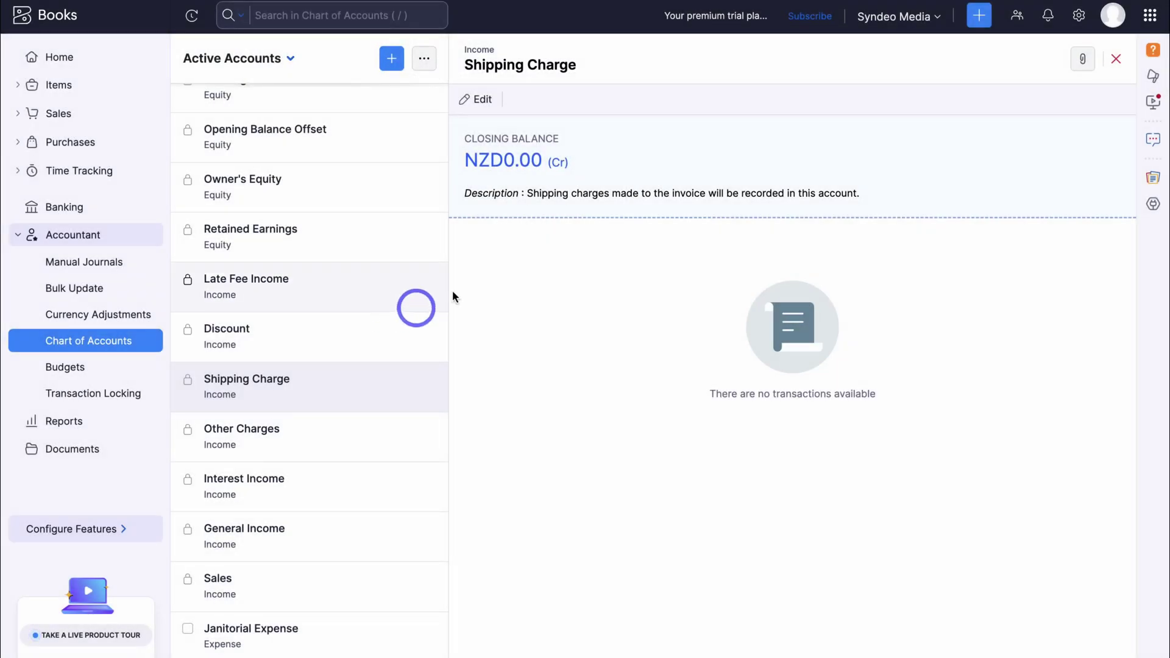
- Create an Income account named Affiliates in the chart of accounts and look through the account list
left_click(391, 59)
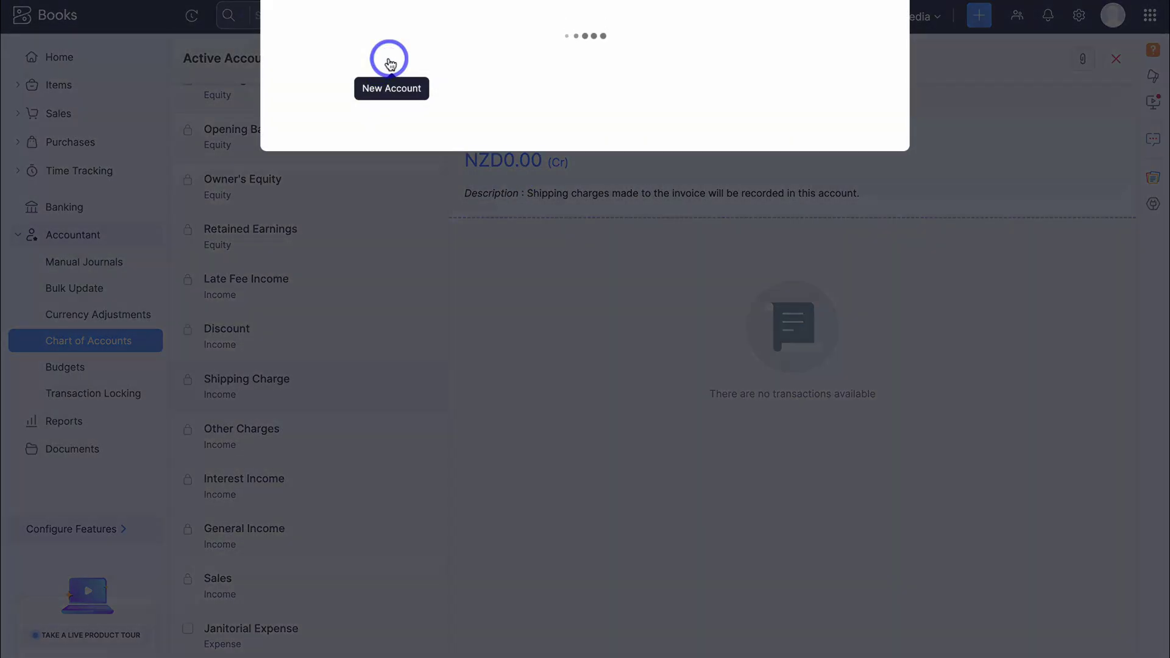
left_click(517, 66)
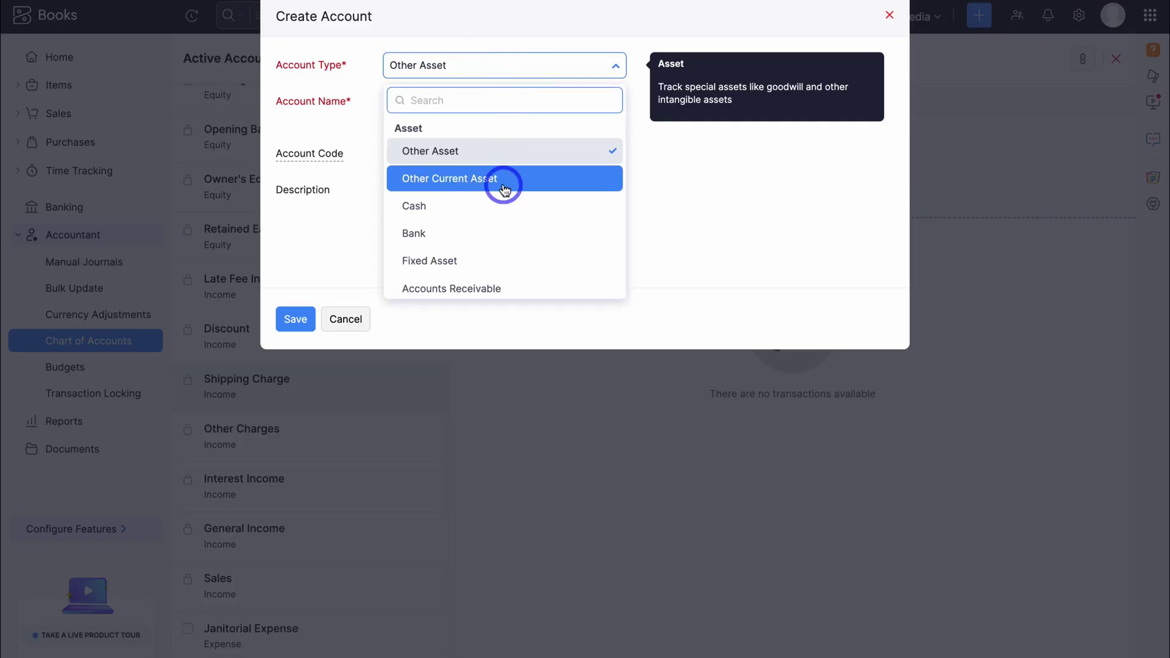
scroll(504, 185, "down", 10)
left_click(500, 161)
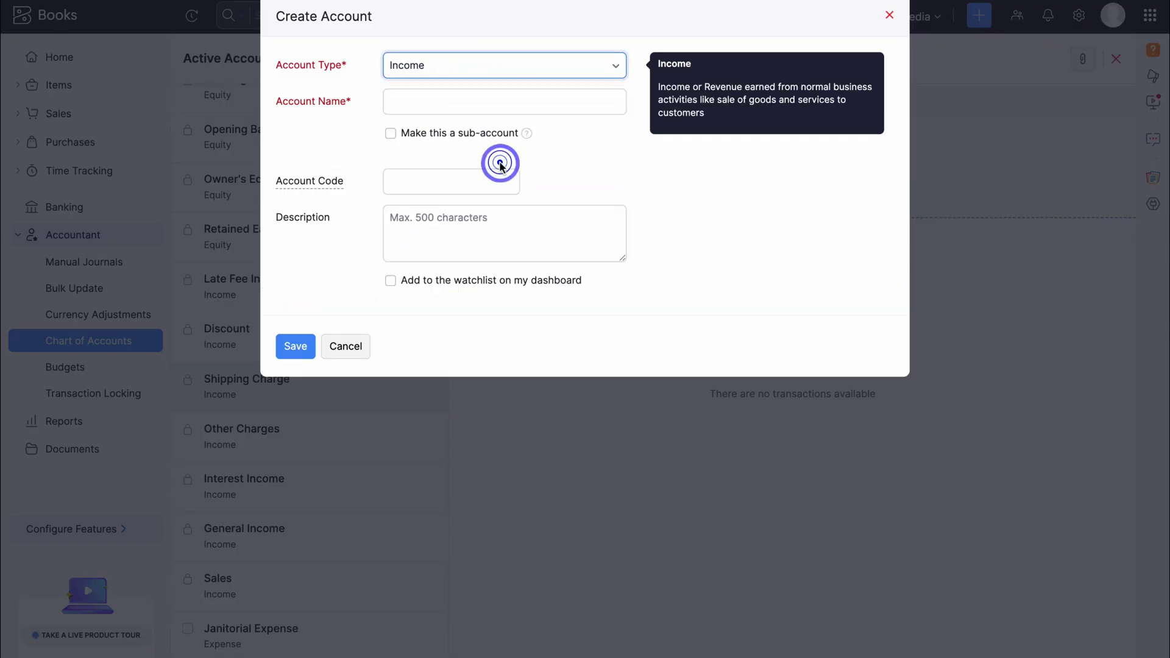
left_click(461, 103)
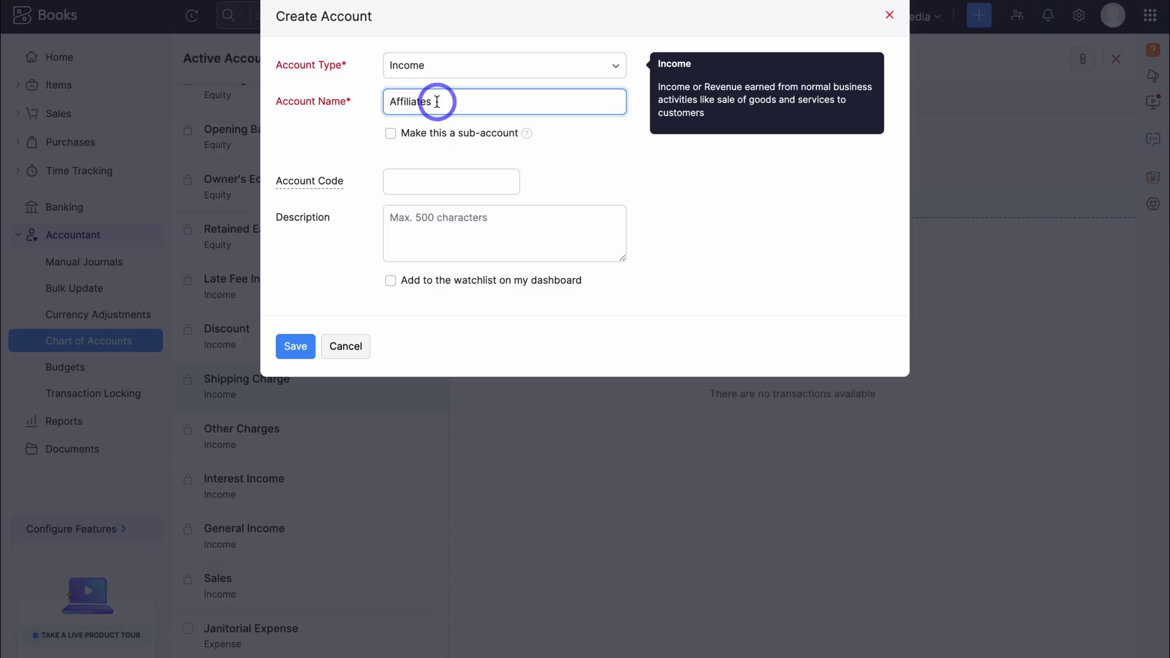
left_click(434, 177)
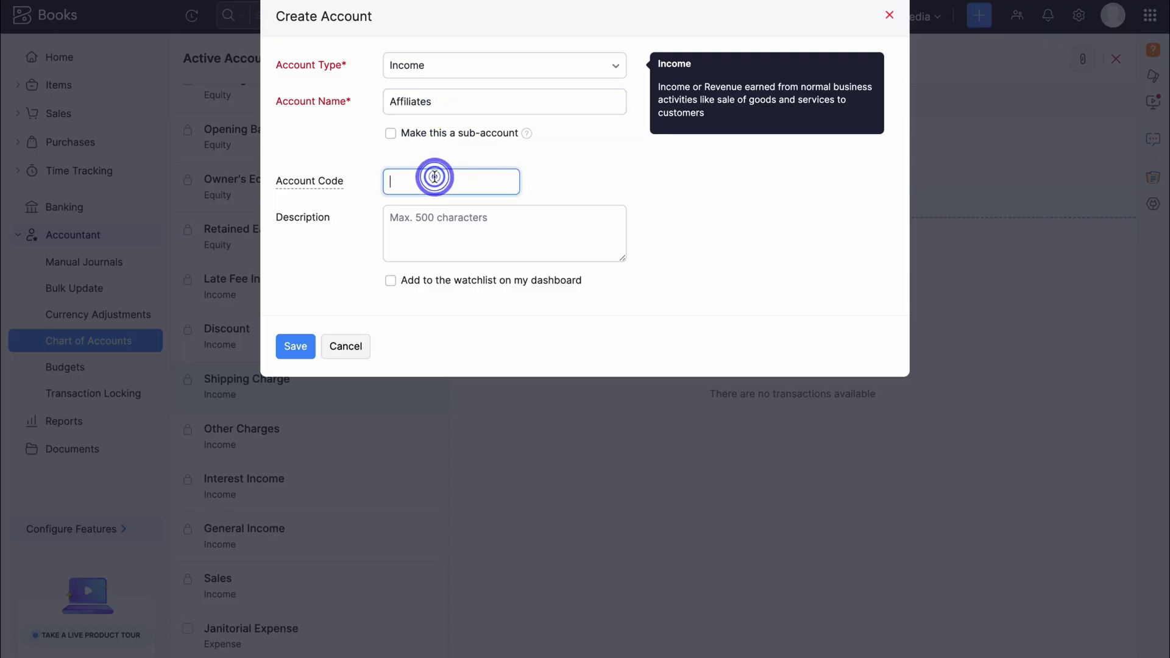
left_click(295, 345)
scroll(285, 347, "down", 19)
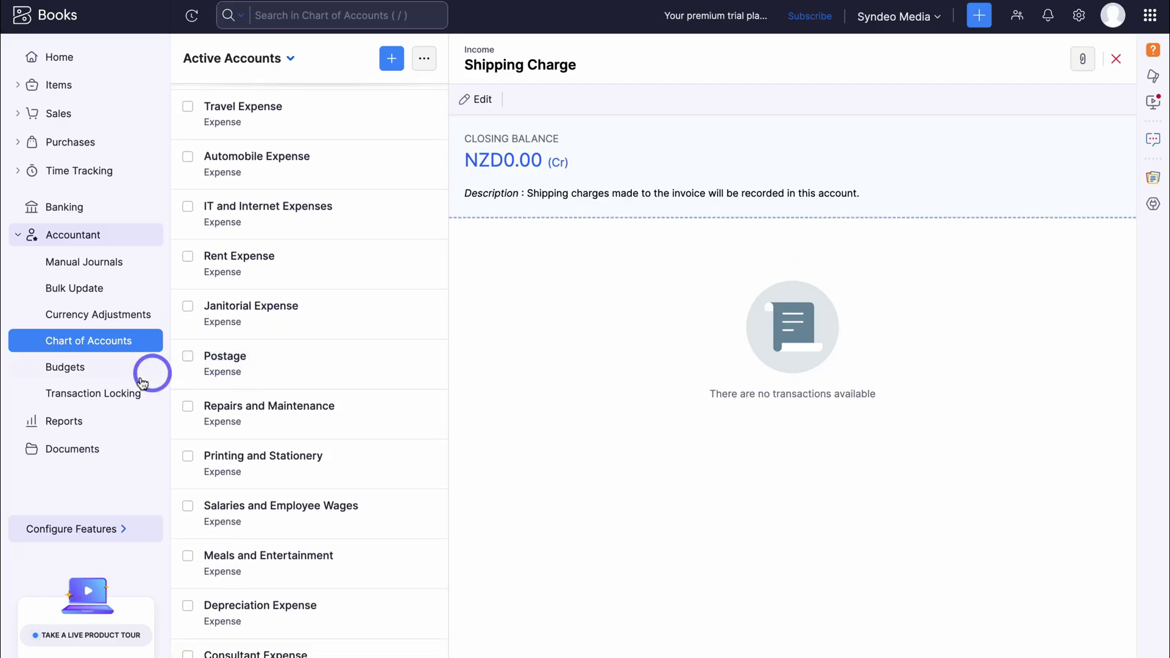
- Open the Cash Flow Statement from the Reports Center and check its available export formats
left_click(78, 419)
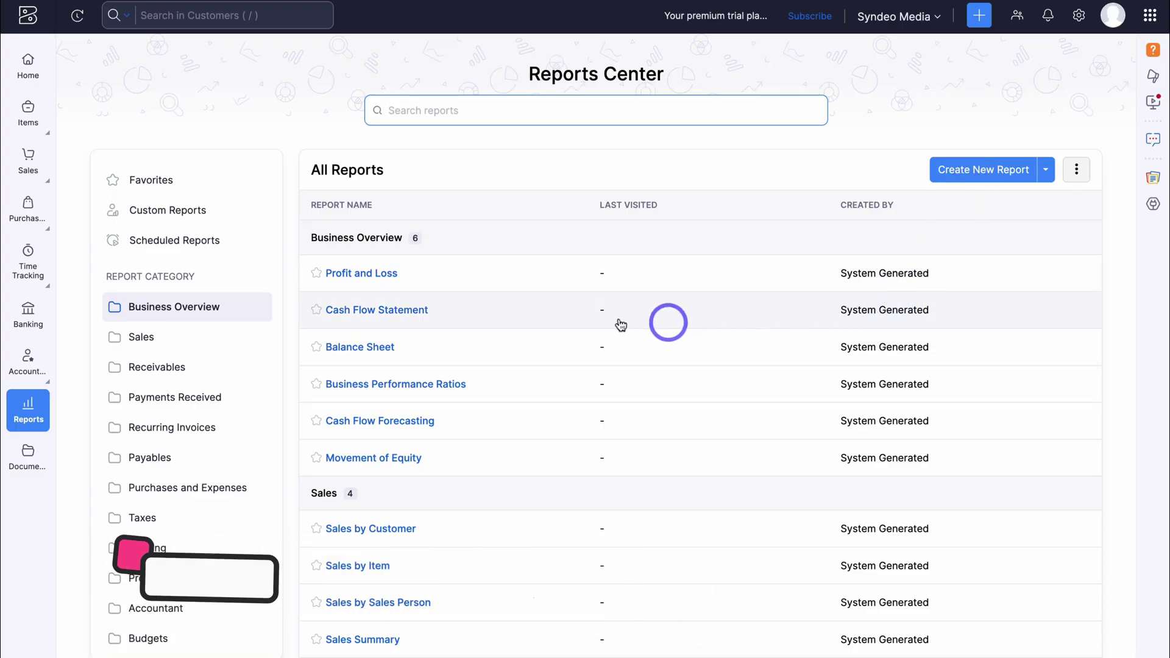
left_click(332, 309)
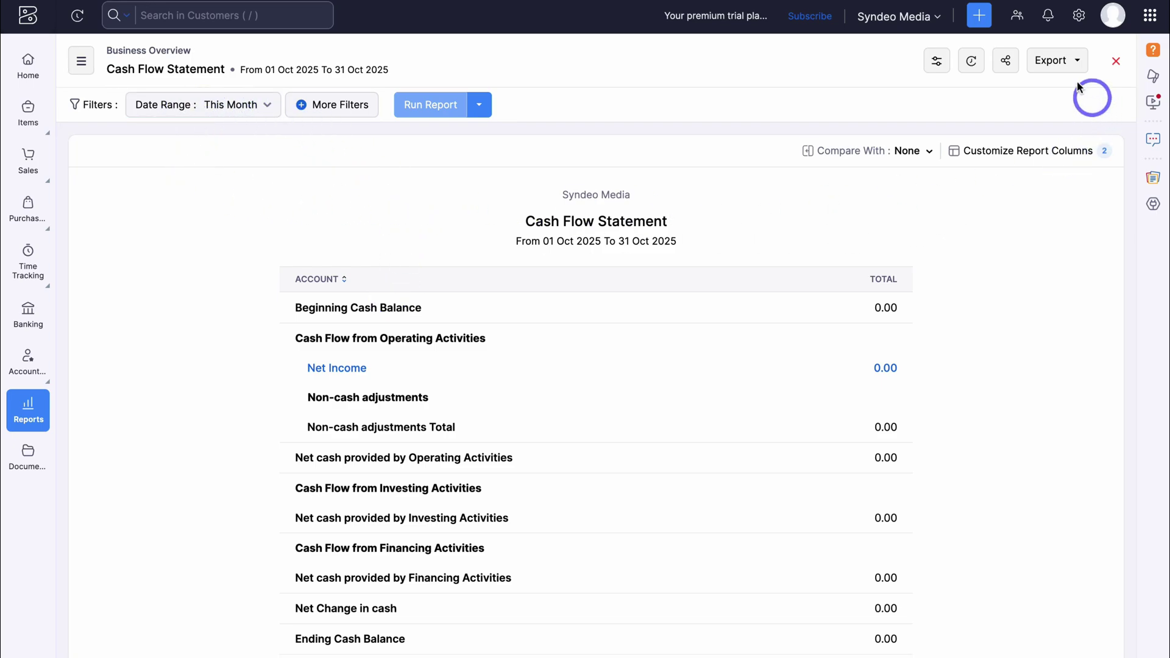
left_click(1061, 63)
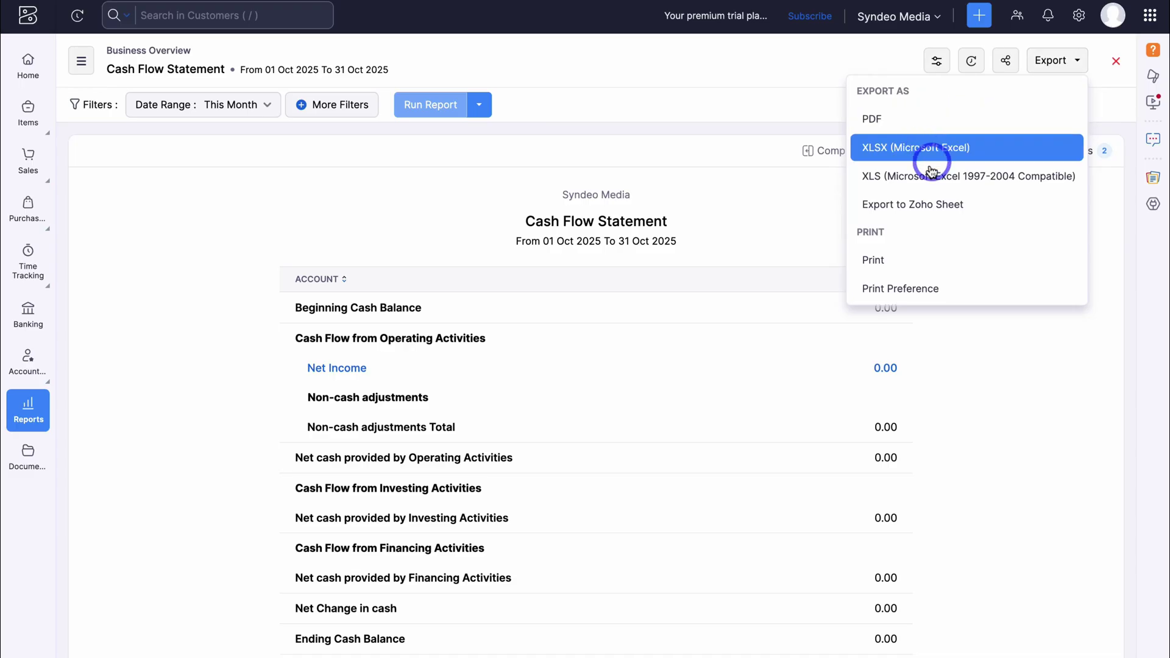
left_click(797, 201)
- Leave the report and review the Zoho Books pricing plans and the features each one includes
left_click(40, 71)
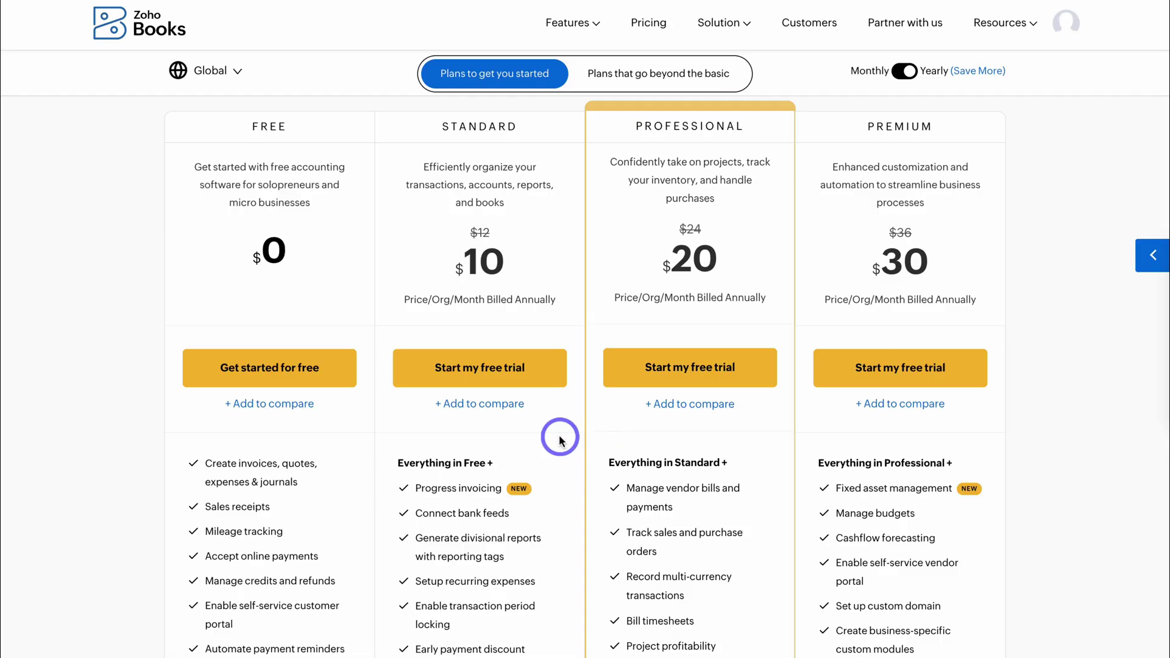
scroll(559, 438, "down", 5)
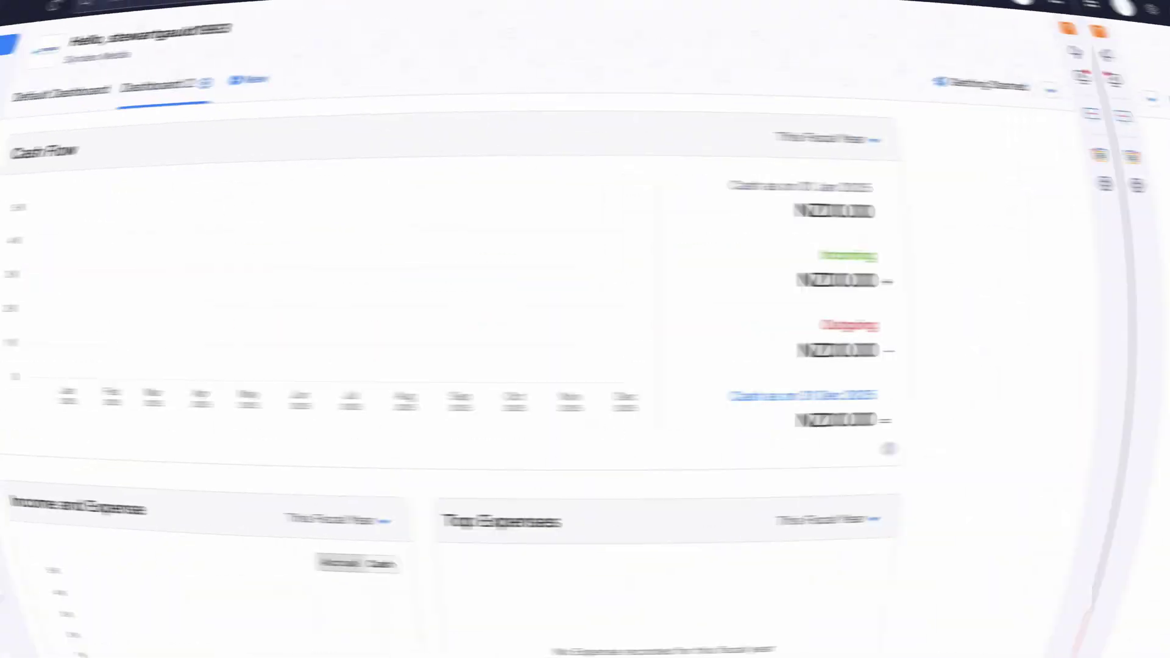
- Search the customers by the contact's first name to bring up The Leg Smith record
left_click(280, 18)
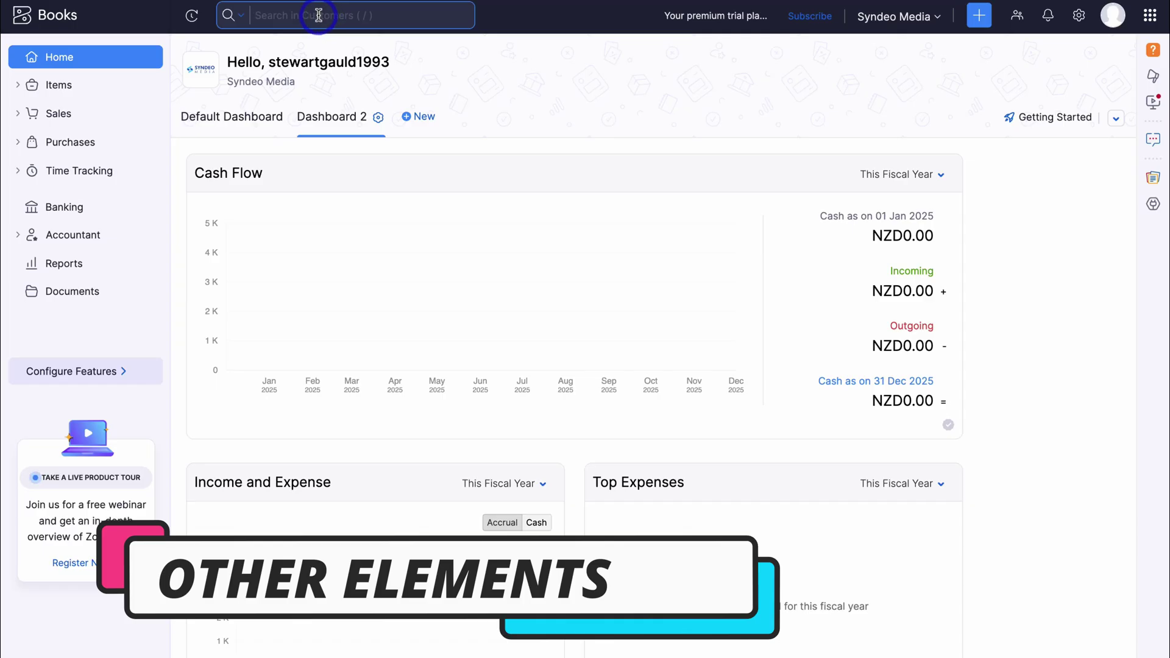
type("sam")
left_click(303, 58)
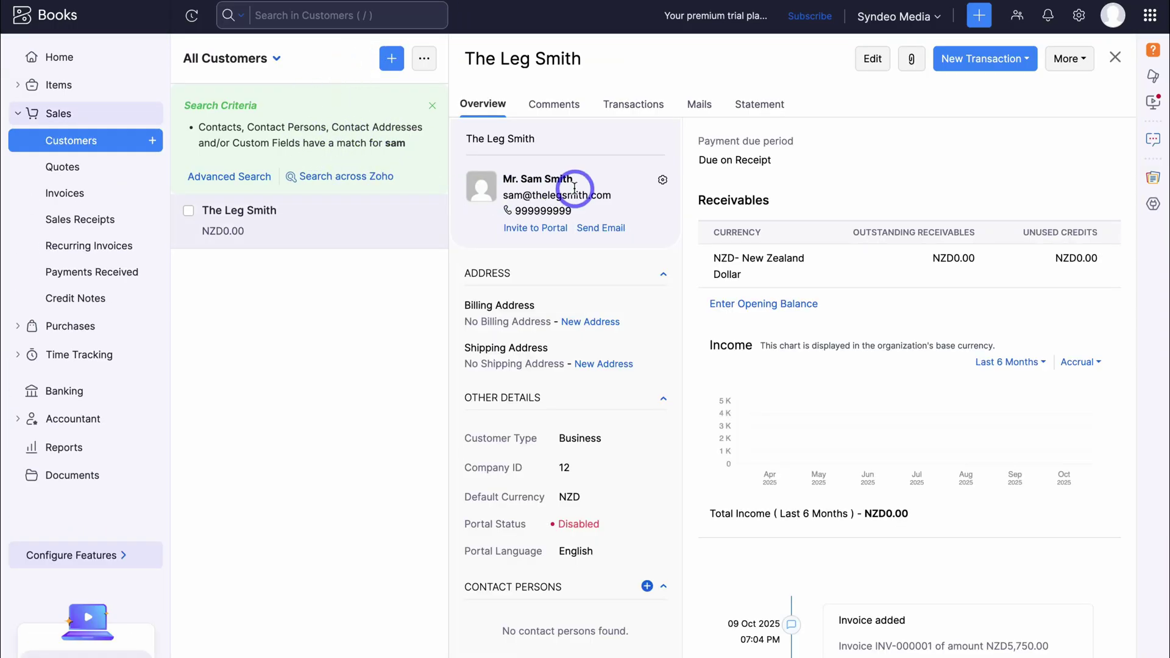
- Check the account's list of organizations, close it and show the quick-create options for new records
left_click(929, 23)
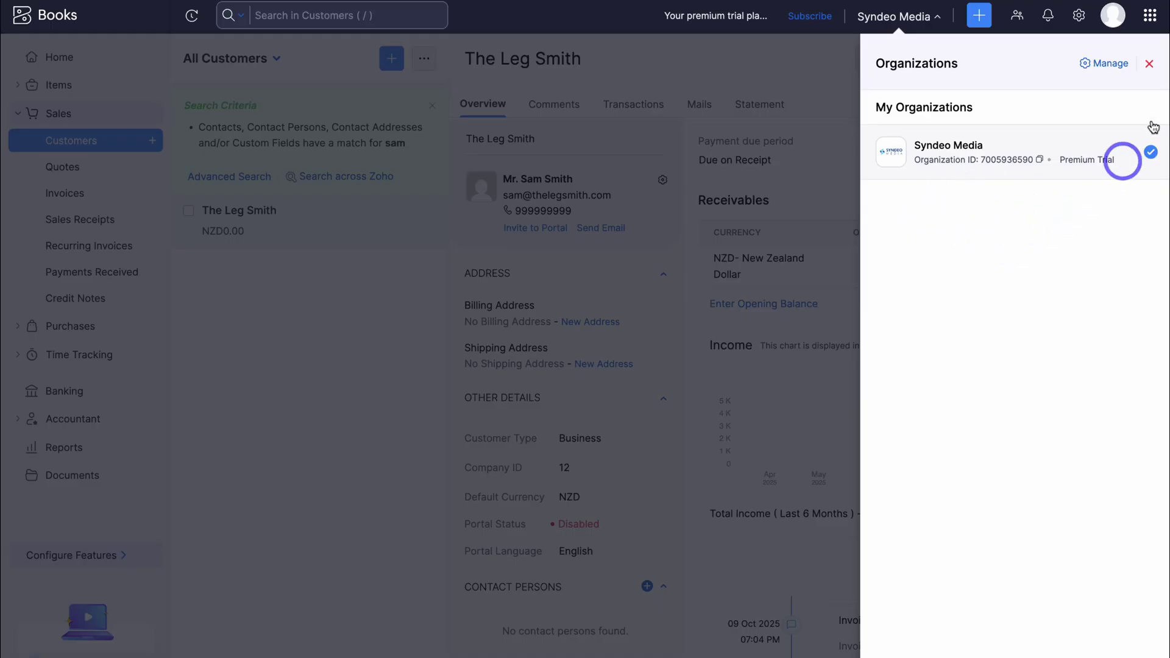
left_click(1149, 63)
left_click(981, 17)
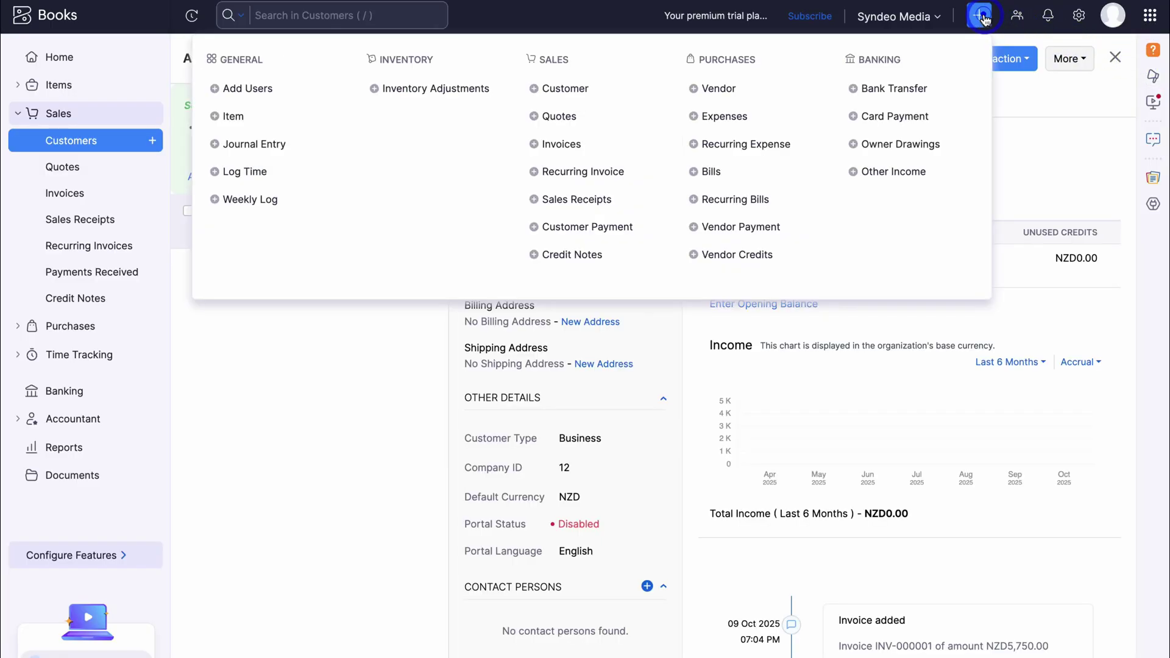
- Check the notifications, review the organization and module settings overview, and return to the customer record
left_click(1048, 17)
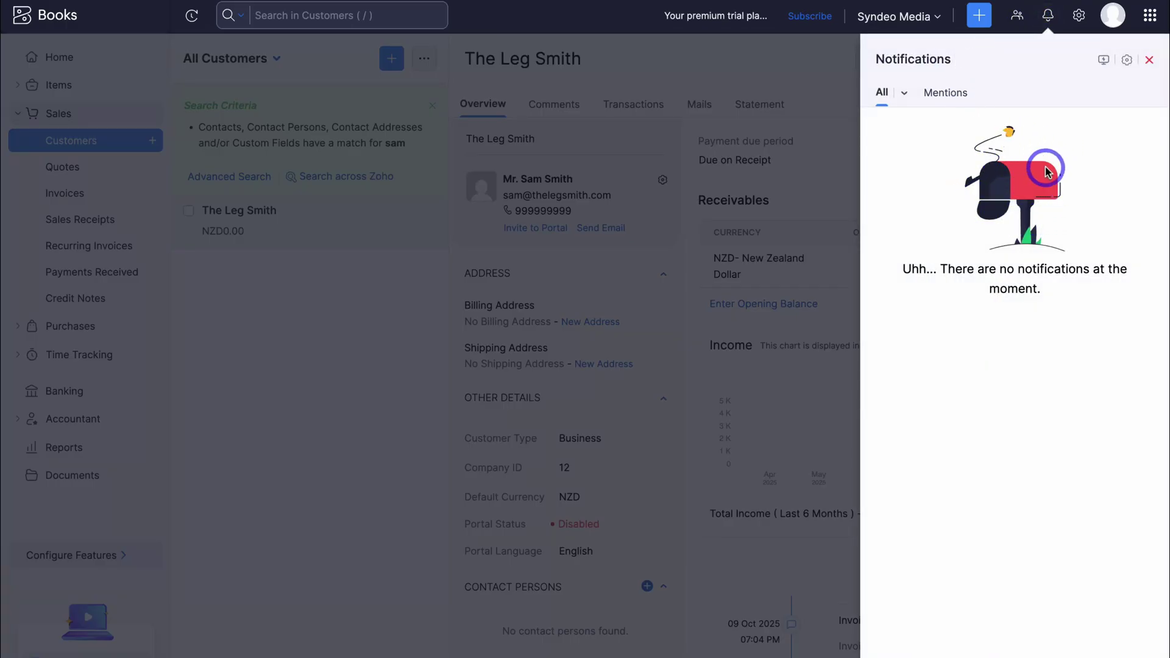
left_click(1078, 15)
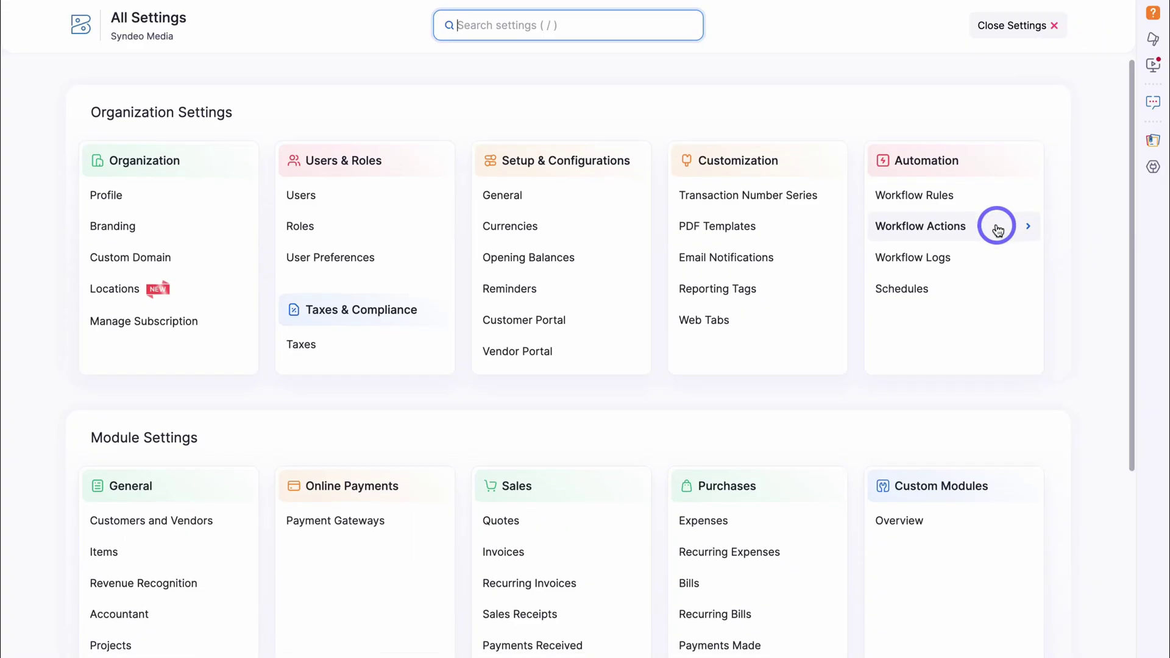
scroll(995, 225, "down", 3)
scroll(995, 226, "up", 3)
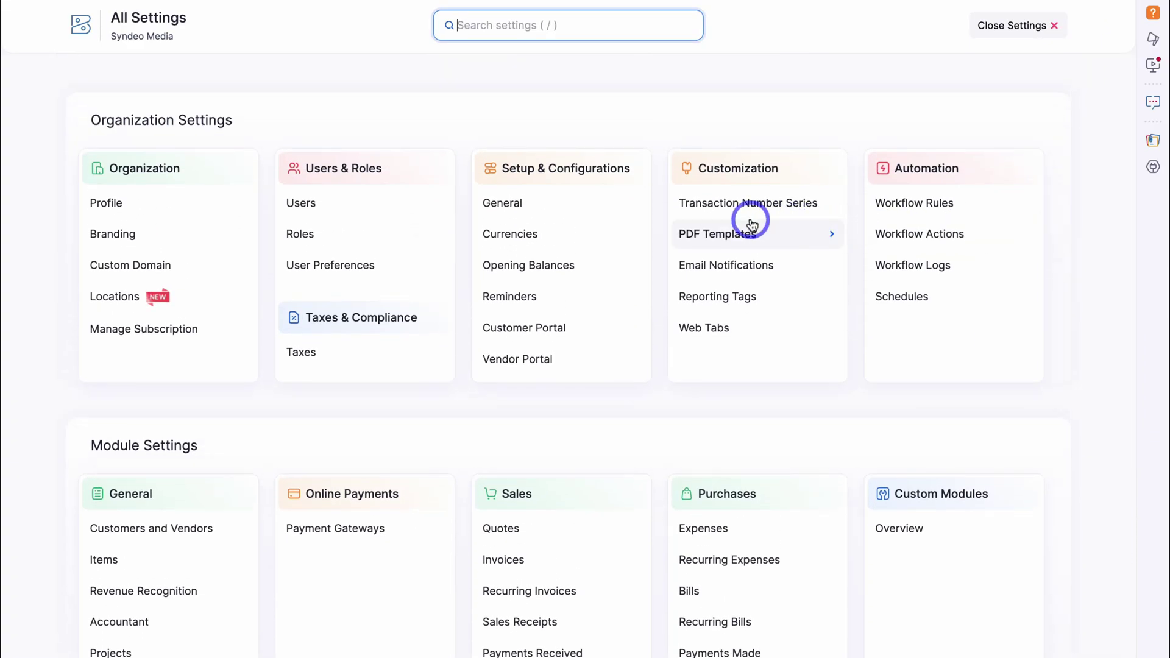
left_click(85, 26)
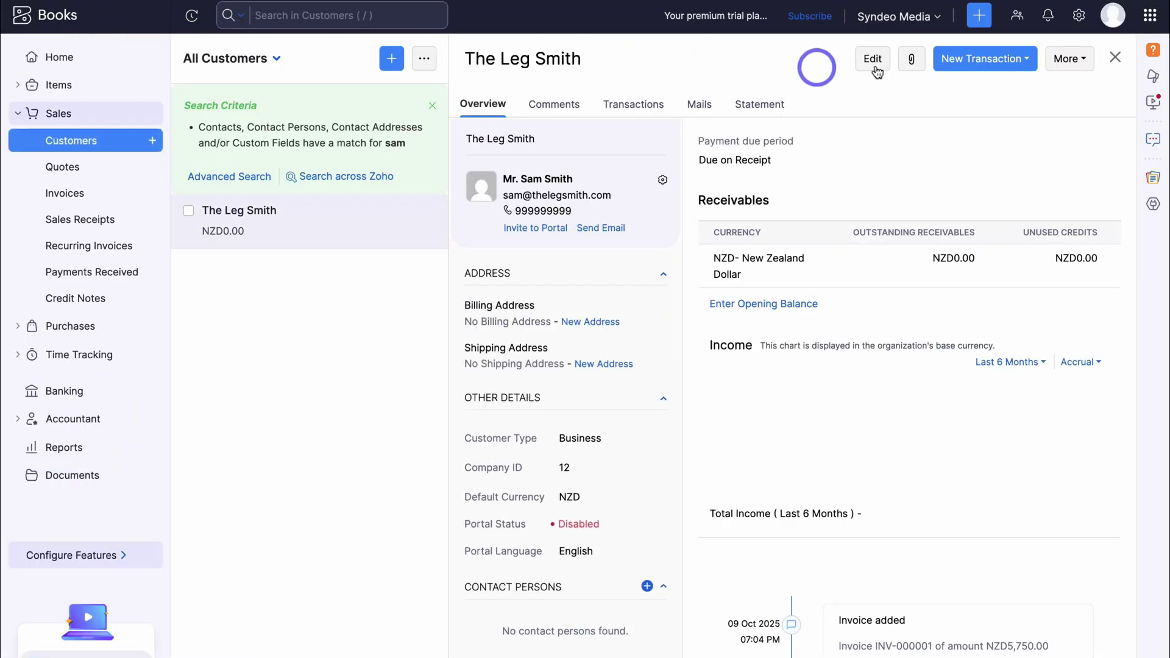
- View the account profile and help resources, and browse the list of all Zoho apps down to the email and collaboration group
left_click(1111, 19)
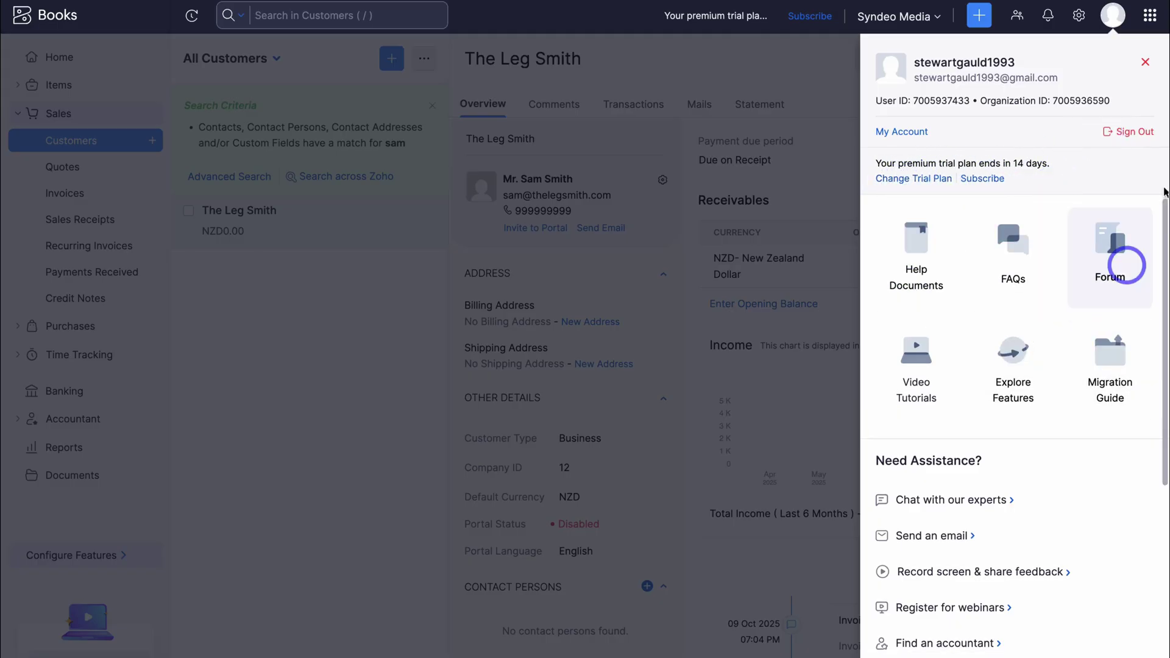
left_click(1150, 19)
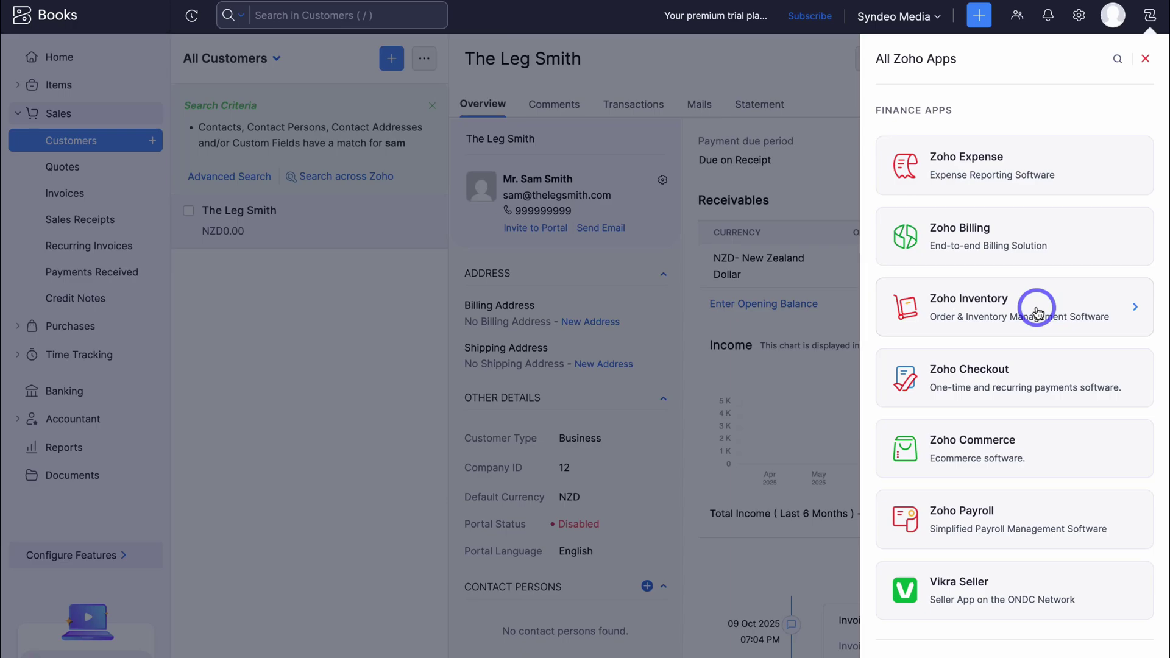
scroll(1038, 312, "down", 6)
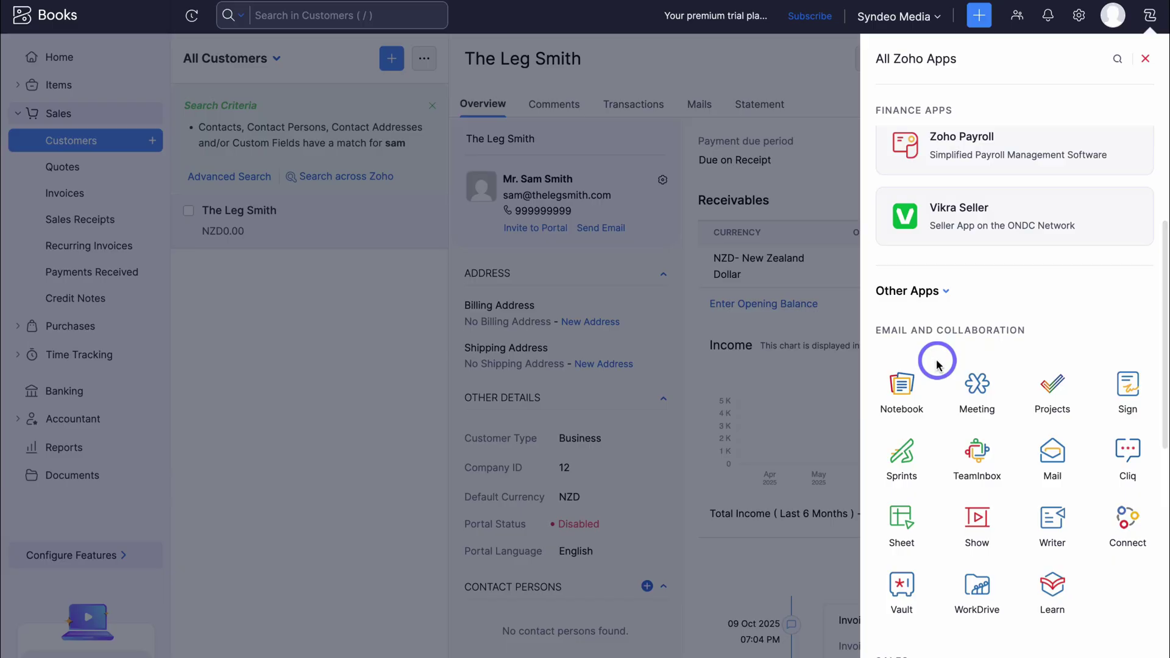